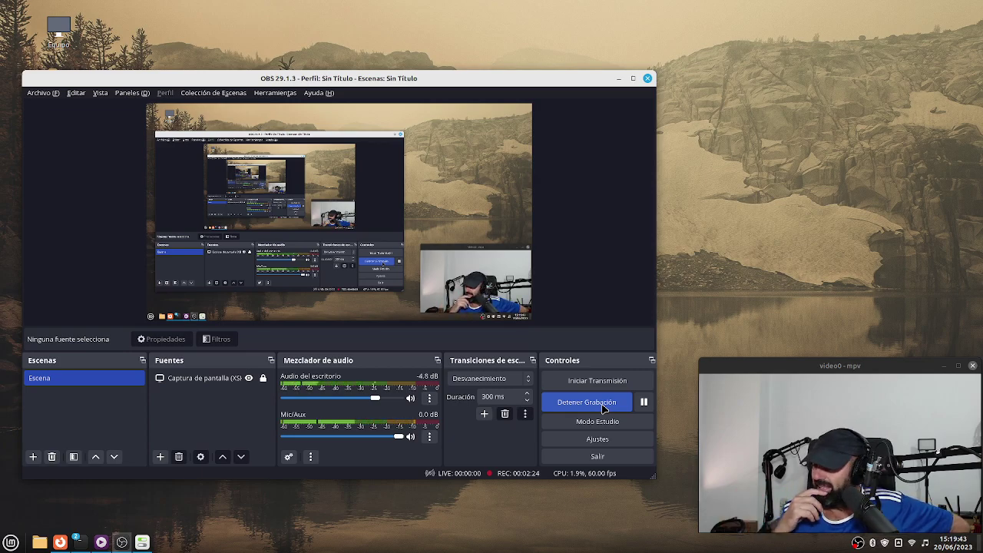
Hide OBS and move the fastfetch terminal window up and to the right.
{"action": "left_click", "coordinate": [619, 79]}
{"action": "left_click_drag", "start_coordinate": [421, 125], "coordinate": [489, 86]}
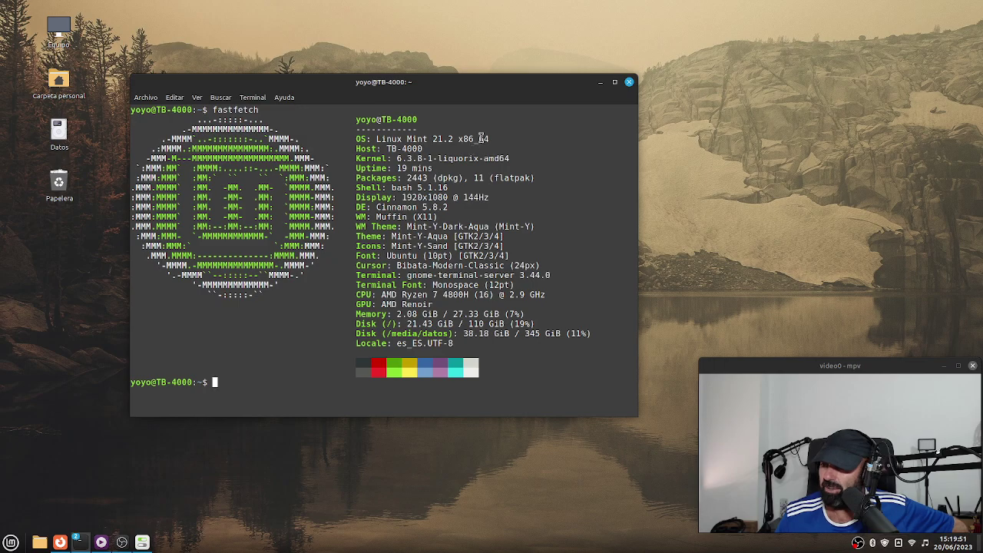
{"action": "mouse_move", "coordinate": [454, 90]}
{"action": "left_mouse_down"}
{"action": "mouse_move", "coordinate": [450, 97]}
{"action": "mouse_move", "coordinate": [459, 86]}
{"action": "left_mouse_up"}
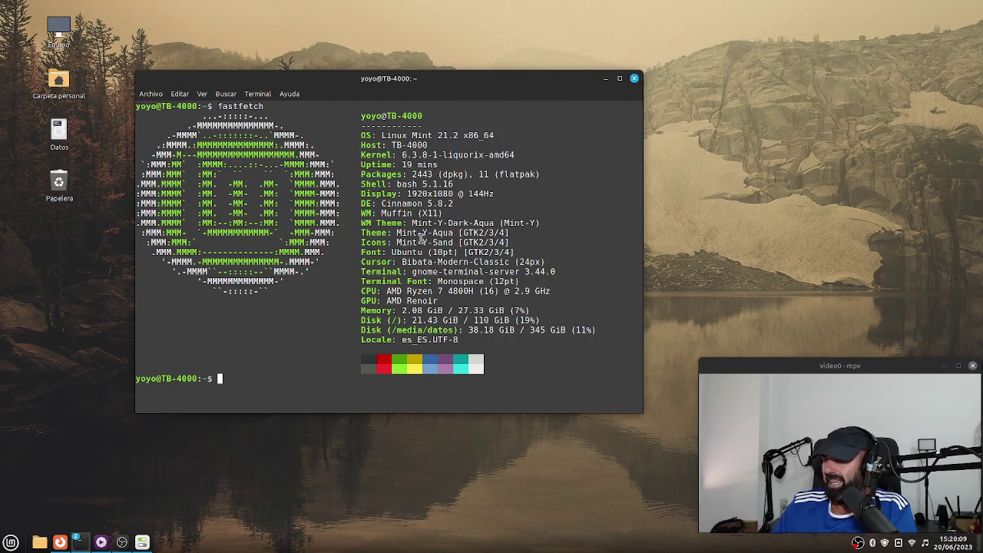
Open the home folder in Nemo, move it right of the terminal, and dismiss the music notification.
{"action": "key", "text": "super+e"}
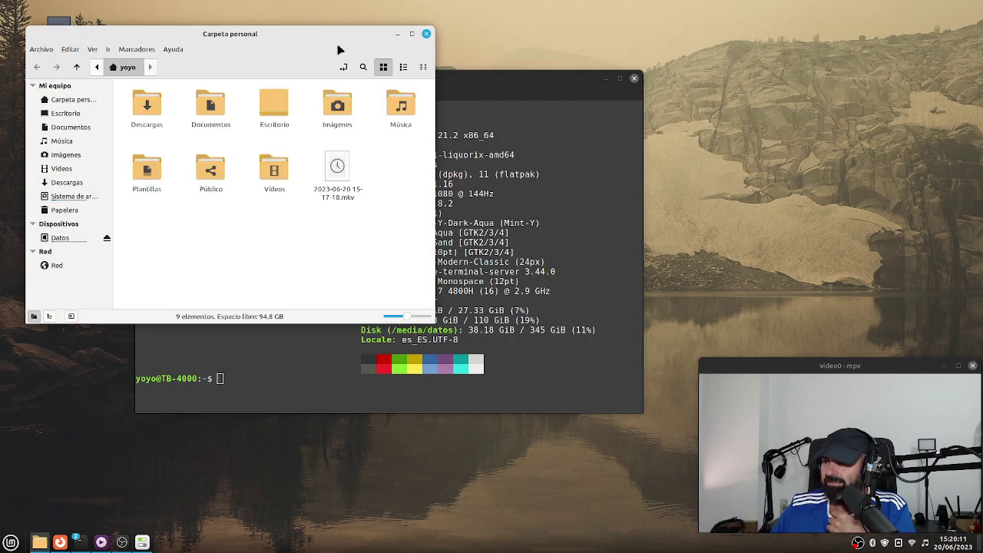
{"action": "left_click_drag", "start_coordinate": [333, 36], "coordinate": [665, 39]}
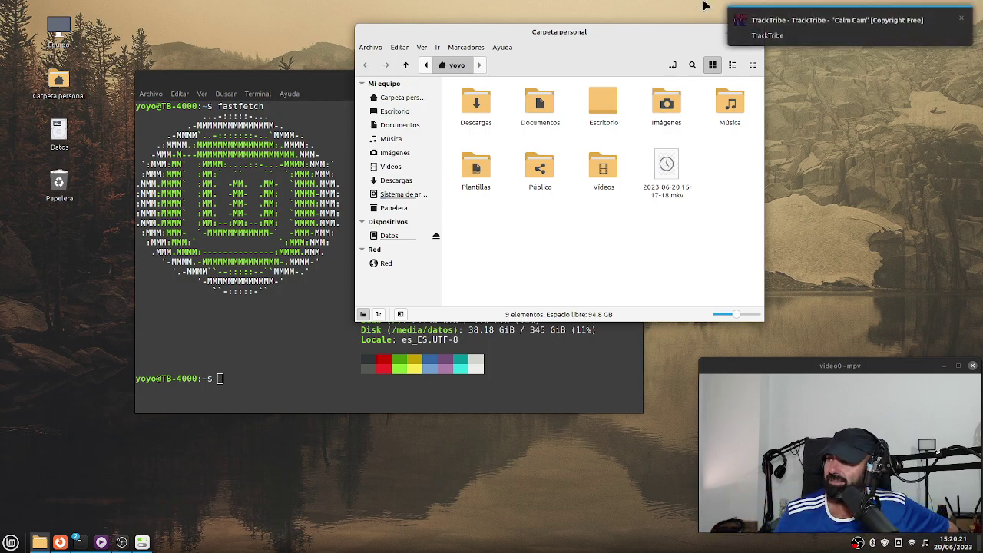
{"action": "left_click", "coordinate": [964, 23]}
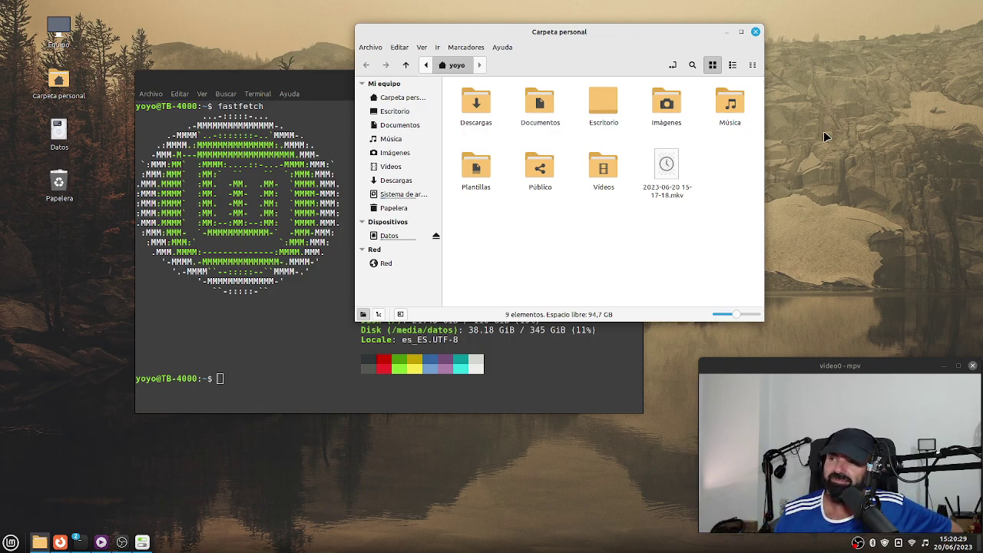
Bring up the Tube Converter en Linux YouTube page and scroll through its description and back up.
{"action": "left_click", "coordinate": [66, 542]}
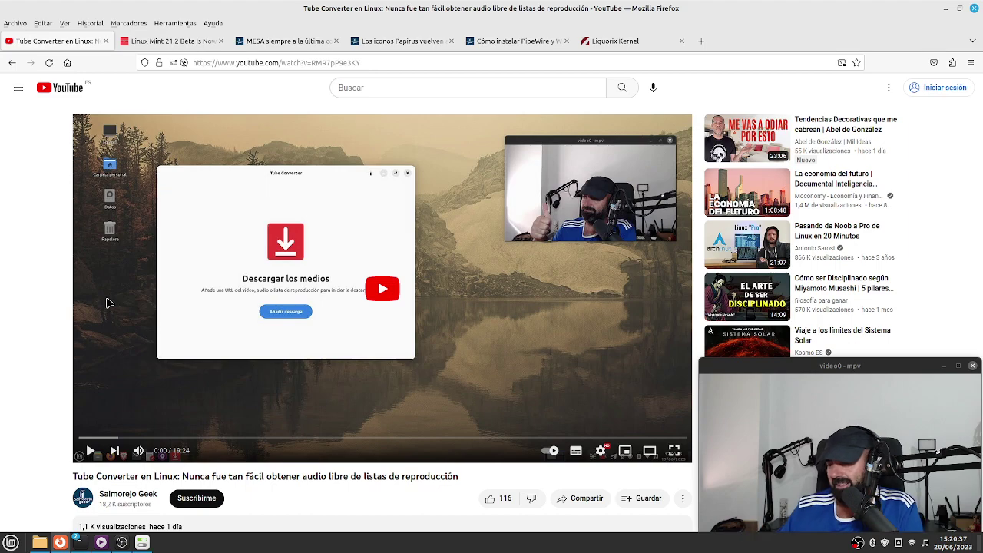
{"action": "scroll", "coordinate": [92, 323], "scroll_direction": "down", "scroll_amount": 3}
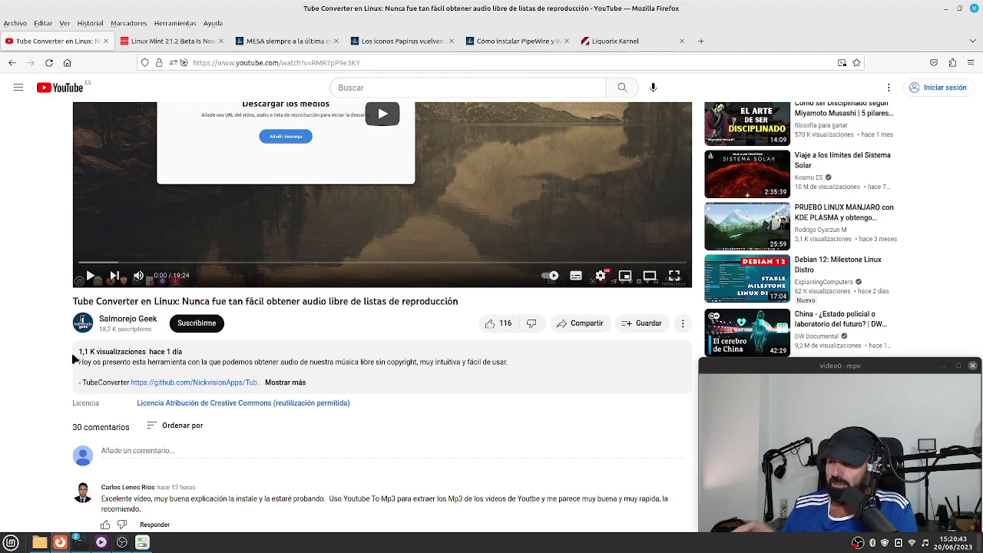
{"action": "scroll", "coordinate": [31, 402], "scroll_direction": "down", "scroll_amount": 3}
{"action": "scroll", "coordinate": [30, 402], "scroll_direction": "up", "scroll_amount": 3}
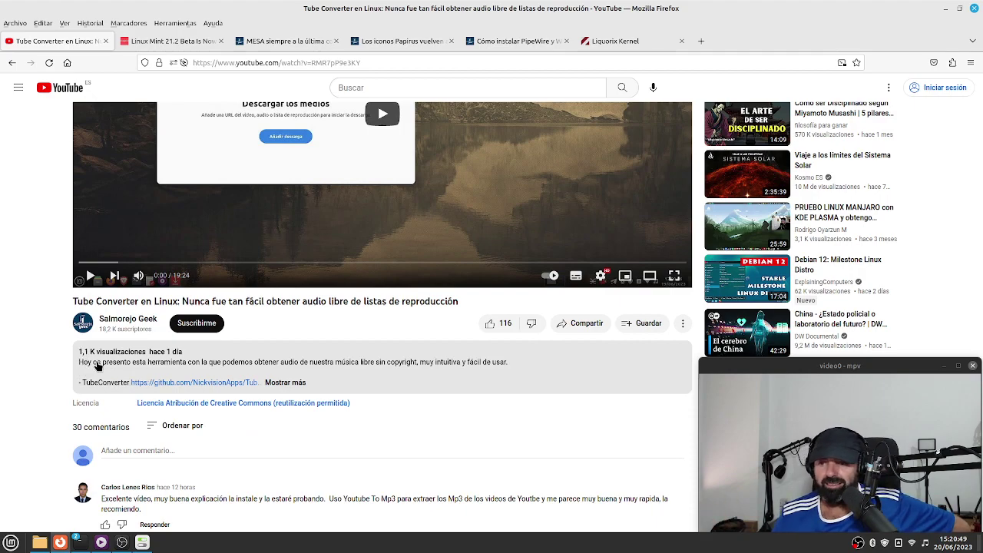
{"action": "scroll", "coordinate": [417, 314], "scroll_direction": "up", "scroll_amount": 3}
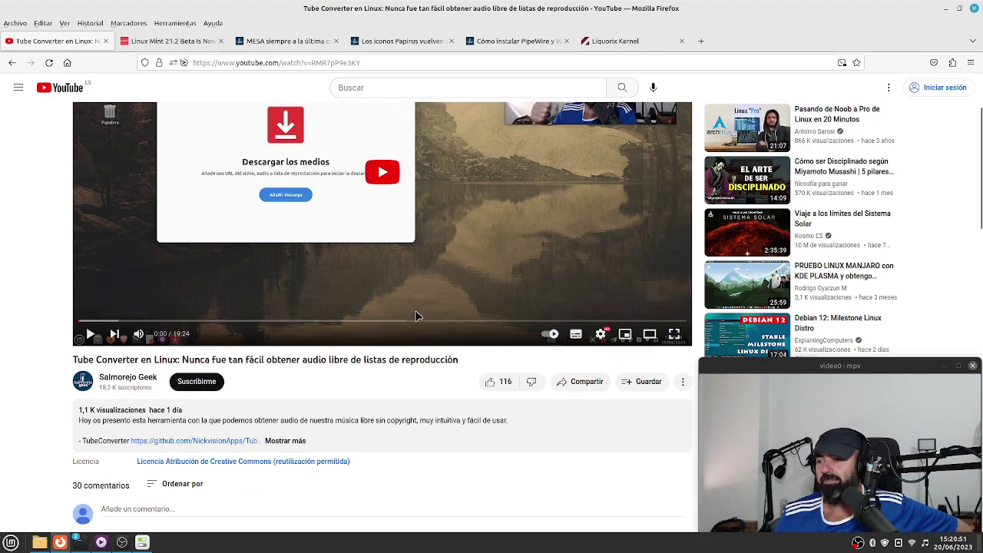
{"action": "scroll", "coordinate": [428, 315], "scroll_direction": "up", "scroll_amount": 1}
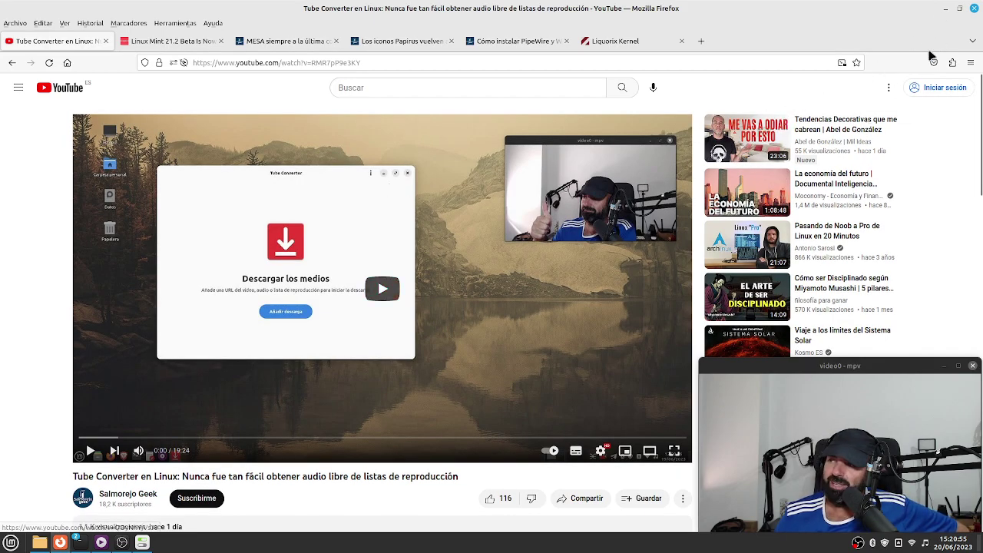
{"action": "left_click", "coordinate": [946, 8]}
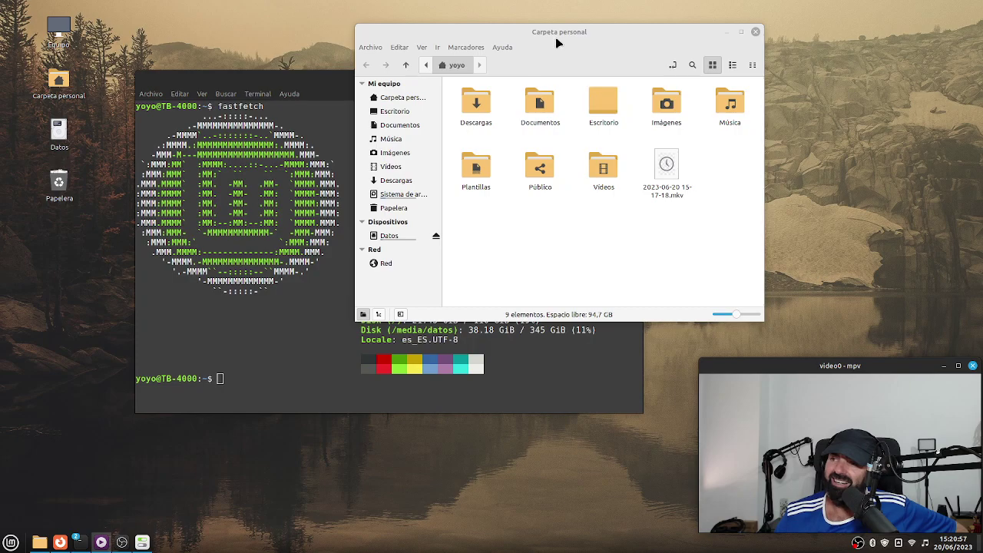
{"action": "left_click_drag", "start_coordinate": [555, 37], "coordinate": [716, 145]}
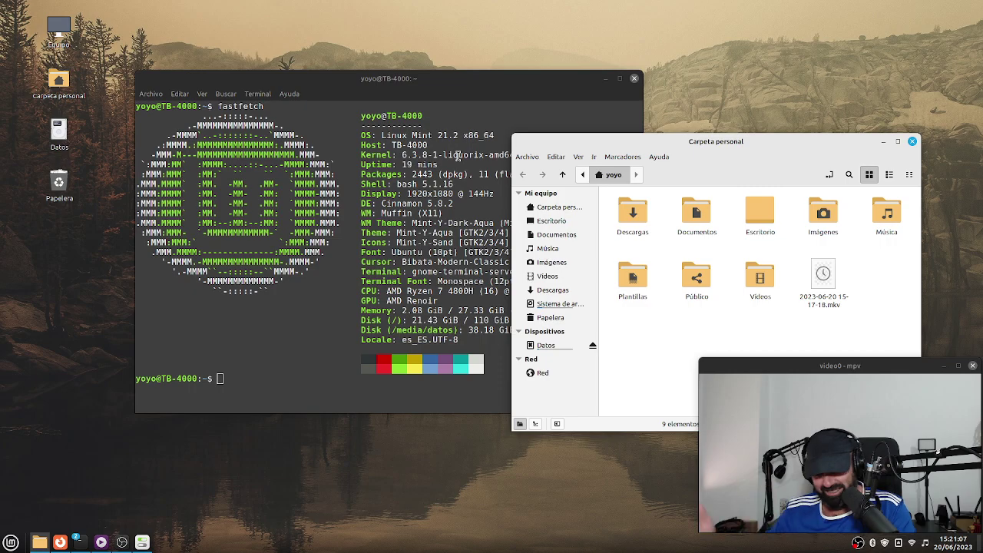
{"action": "left_click_drag", "start_coordinate": [757, 148], "coordinate": [738, 67]}
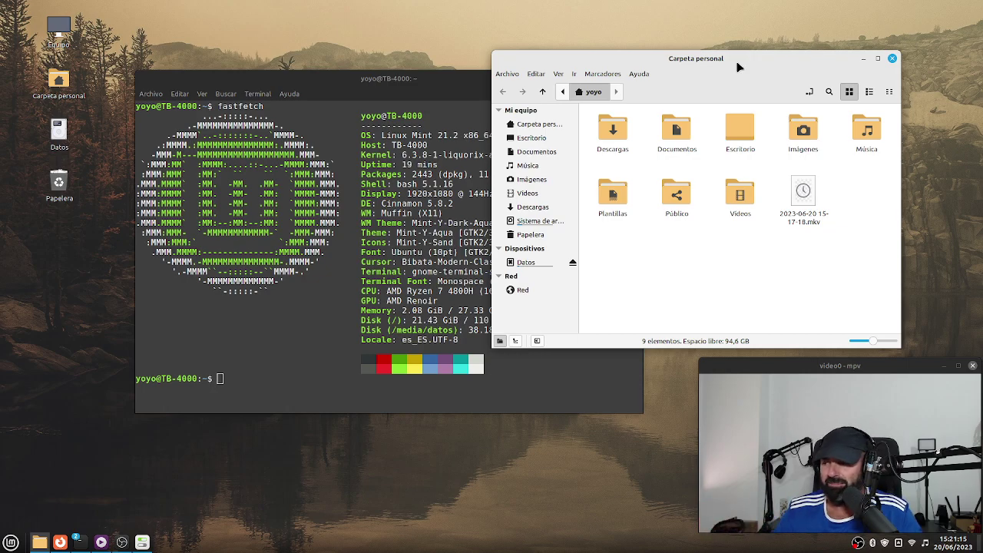
{"action": "left_click", "coordinate": [54, 544]}
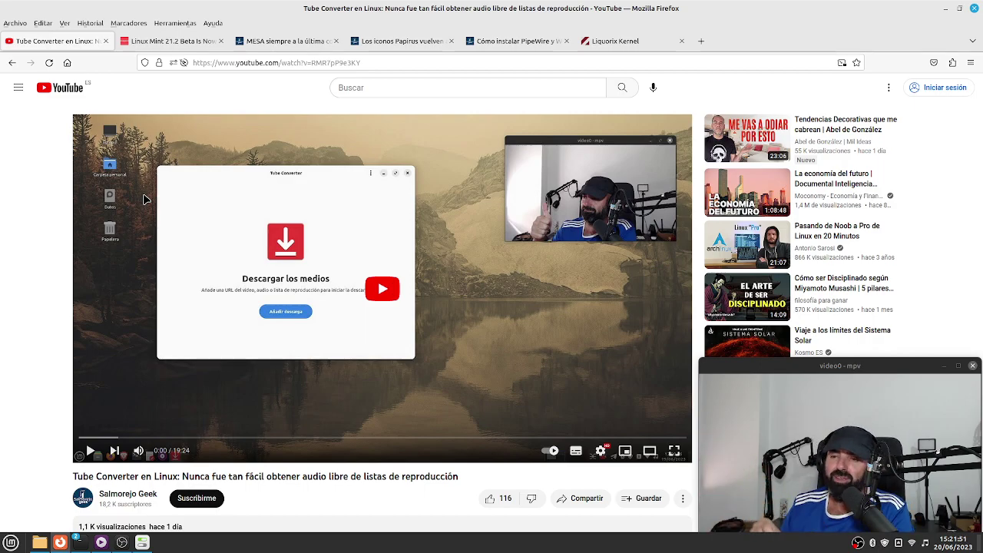
Scroll through the video's comments and back up to the player.
{"action": "scroll", "coordinate": [256, 356], "scroll_direction": "down", "scroll_amount": 6}
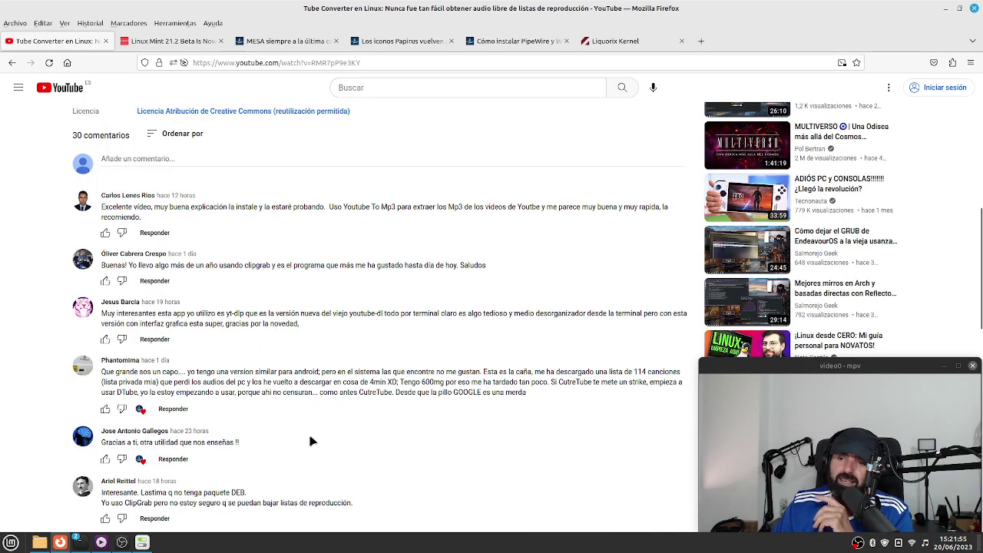
{"action": "scroll", "coordinate": [311, 440], "scroll_direction": "up", "scroll_amount": 5}
{"action": "scroll", "coordinate": [311, 441], "scroll_direction": "down", "scroll_amount": 6}
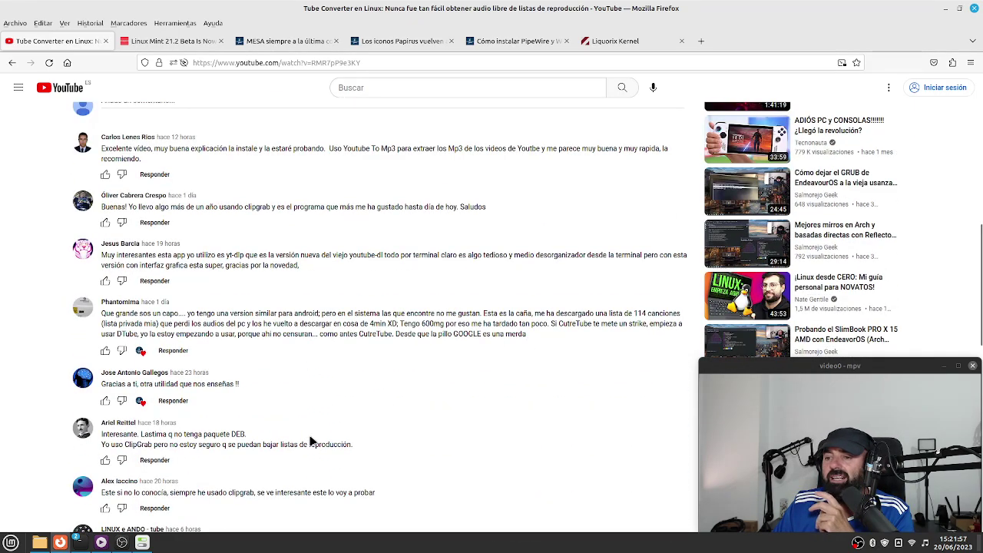
{"action": "scroll", "coordinate": [311, 440], "scroll_direction": "up", "scroll_amount": 6}
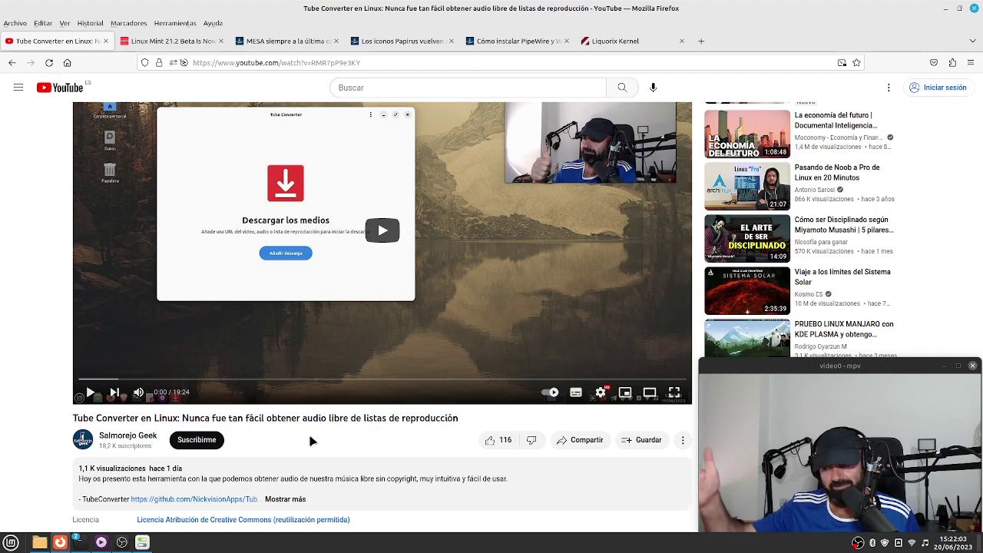
{"action": "scroll", "coordinate": [352, 429], "scroll_direction": "up", "scroll_amount": 2}
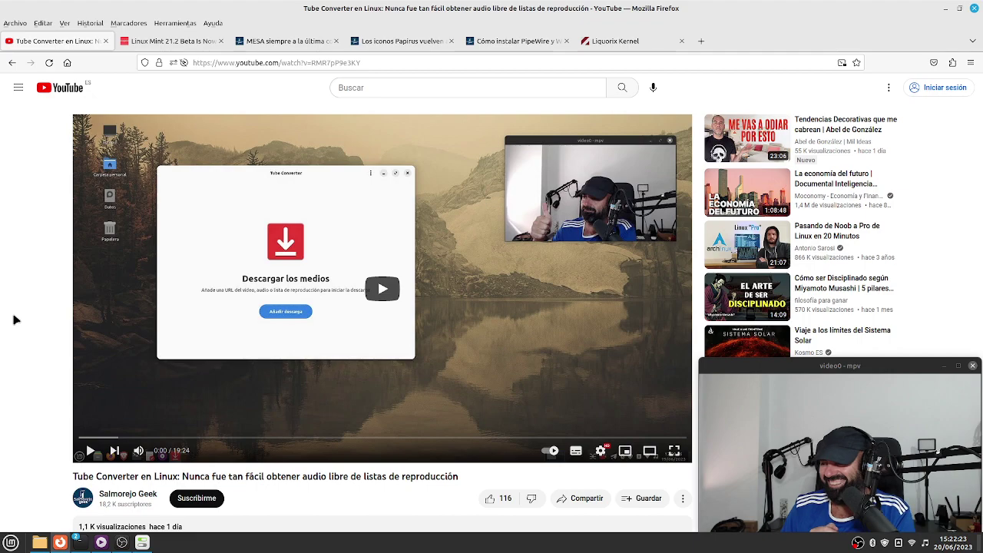
{"action": "scroll", "coordinate": [14, 320], "scroll_direction": "down", "scroll_amount": 4}
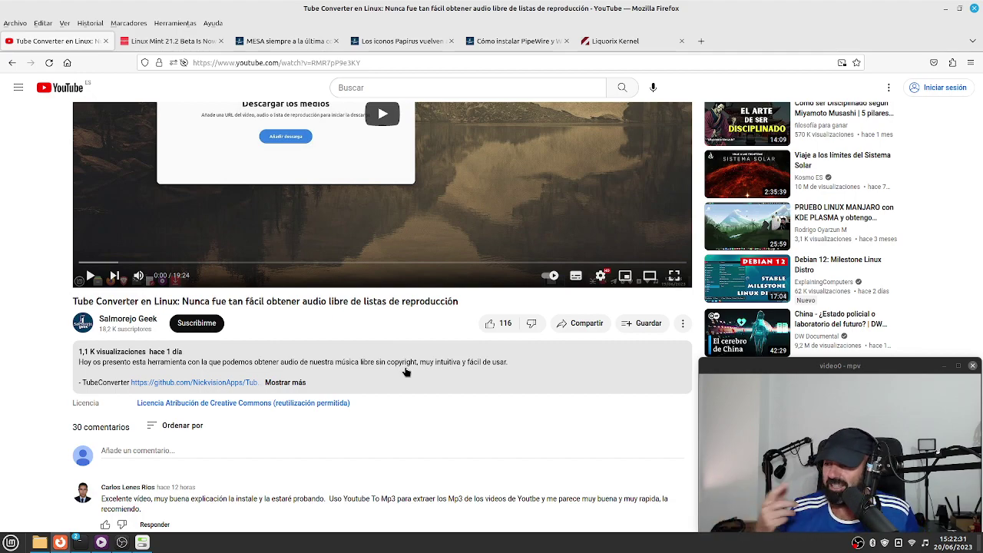
{"action": "scroll", "coordinate": [250, 364], "scroll_direction": "up", "scroll_amount": 4}
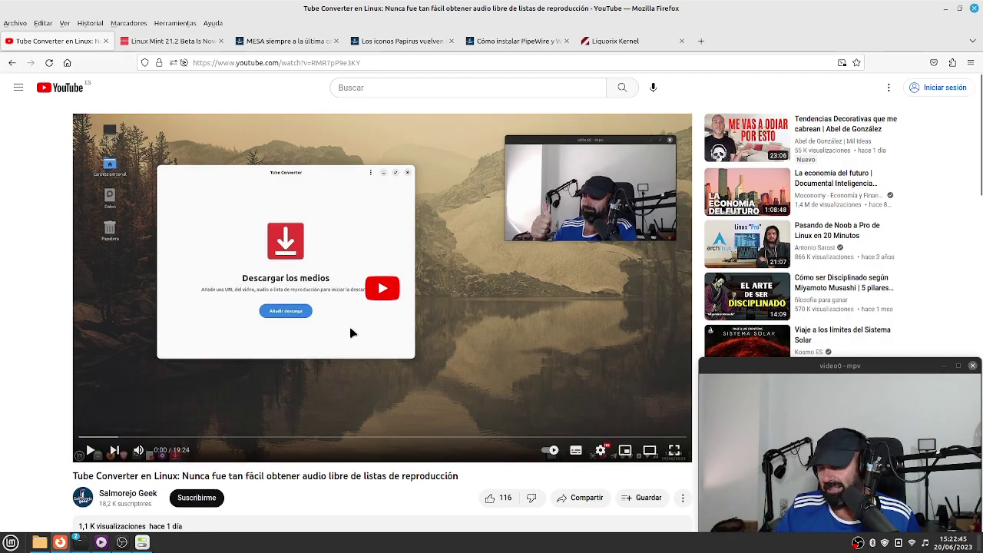
Review the comments once more, then switch to the Linux Mint 21.2 Beta article tab.
{"action": "scroll", "coordinate": [350, 333], "scroll_direction": "down", "scroll_amount": 15}
{"action": "scroll", "coordinate": [358, 406], "scroll_direction": "down", "scroll_amount": 5}
{"action": "scroll", "coordinate": [346, 408], "scroll_direction": "up", "scroll_amount": 5}
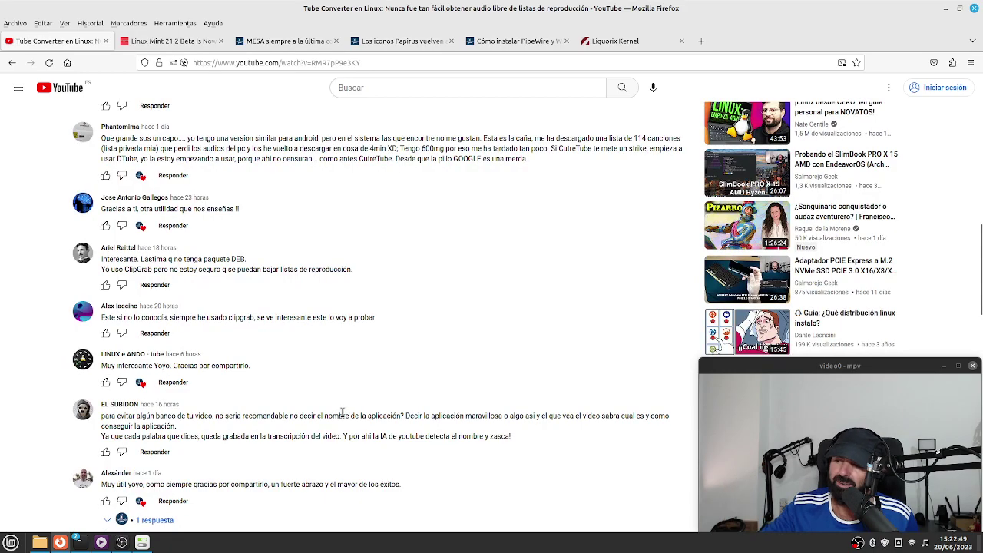
{"action": "scroll", "coordinate": [343, 413], "scroll_direction": "up", "scroll_amount": 4}
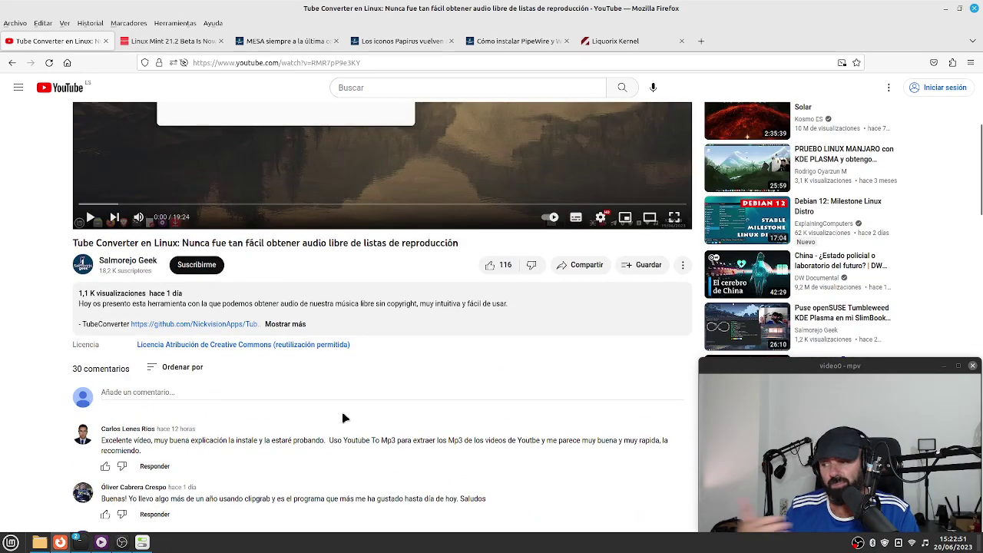
{"action": "scroll", "coordinate": [344, 417], "scroll_direction": "up", "scroll_amount": 5}
{"action": "scroll", "coordinate": [395, 332], "scroll_direction": "down", "scroll_amount": 1}
{"action": "scroll", "coordinate": [395, 332], "scroll_direction": "down", "scroll_amount": 3}
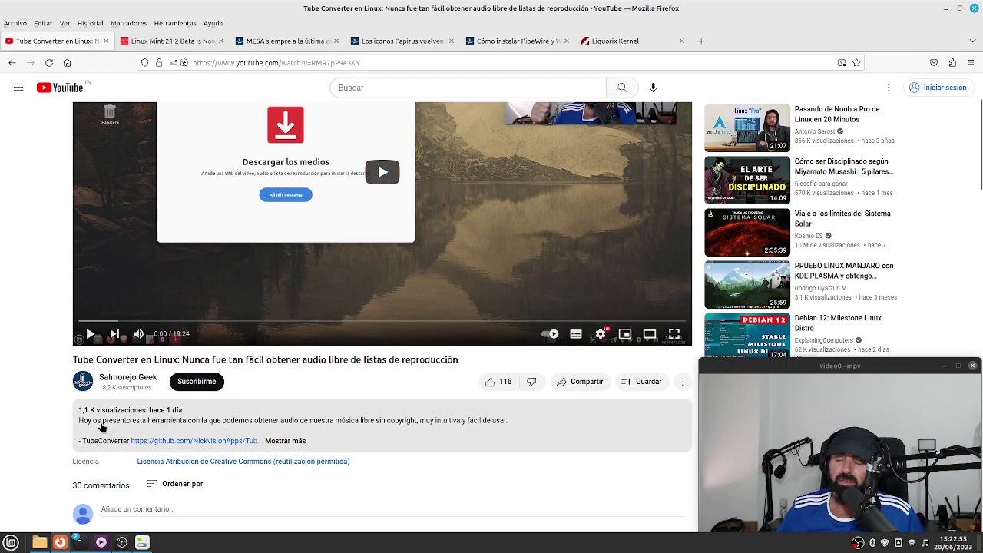
{"action": "scroll", "coordinate": [102, 428], "scroll_direction": "up", "scroll_amount": 2}
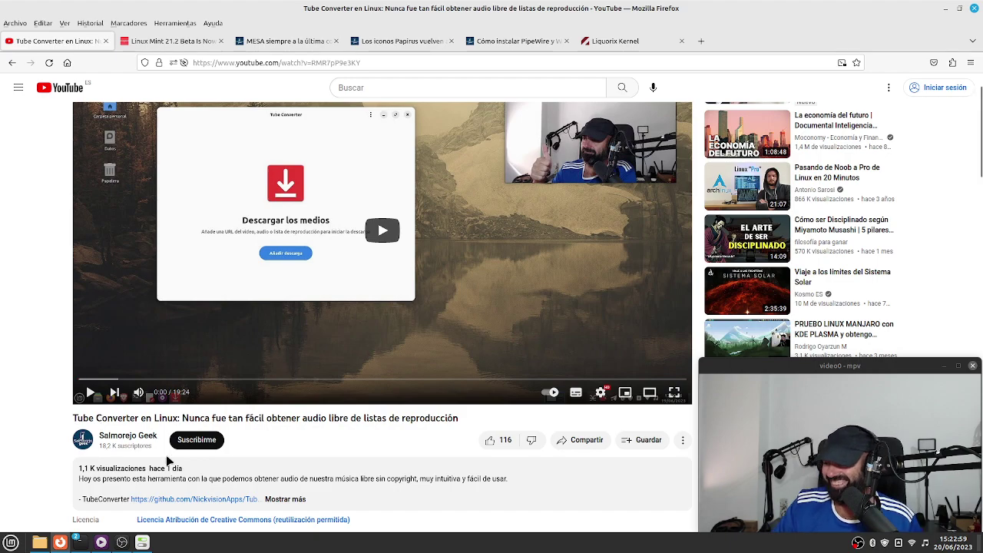
{"action": "scroll", "coordinate": [234, 390], "scroll_direction": "up", "scroll_amount": 2}
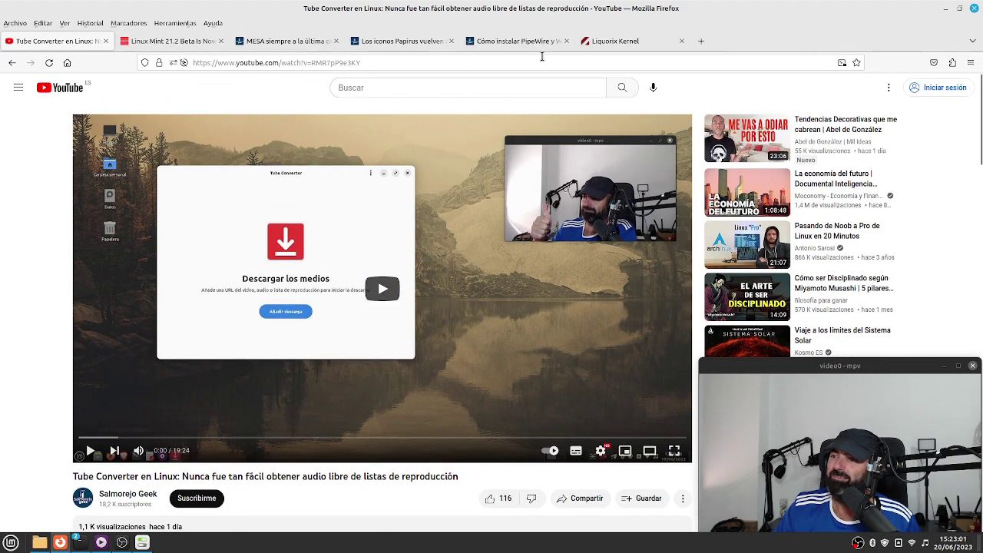
{"action": "left_click", "coordinate": [173, 41]}
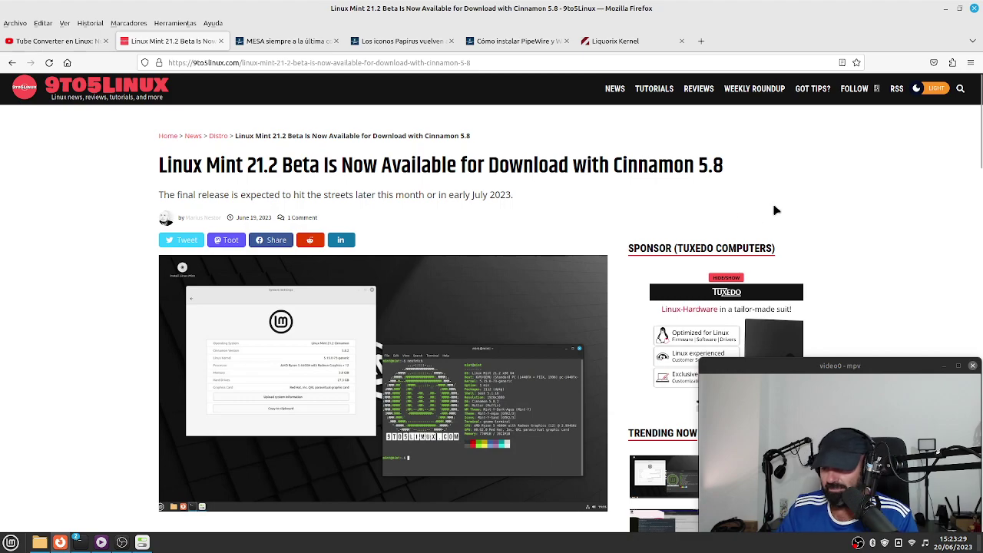
Scroll down to the Linux Mint 21.2 Beta article's main text, then minimize Firefox.
{"action": "scroll", "coordinate": [743, 211], "scroll_direction": "down", "scroll_amount": 1}
{"action": "scroll", "coordinate": [744, 212], "scroll_direction": "down", "scroll_amount": 5}
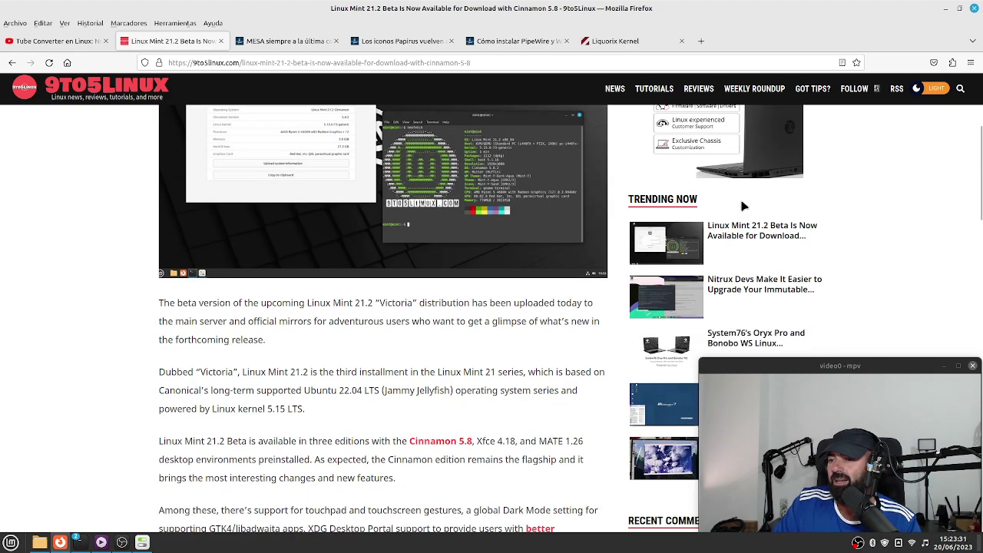
{"action": "scroll", "coordinate": [559, 346], "scroll_direction": "down", "scroll_amount": 3}
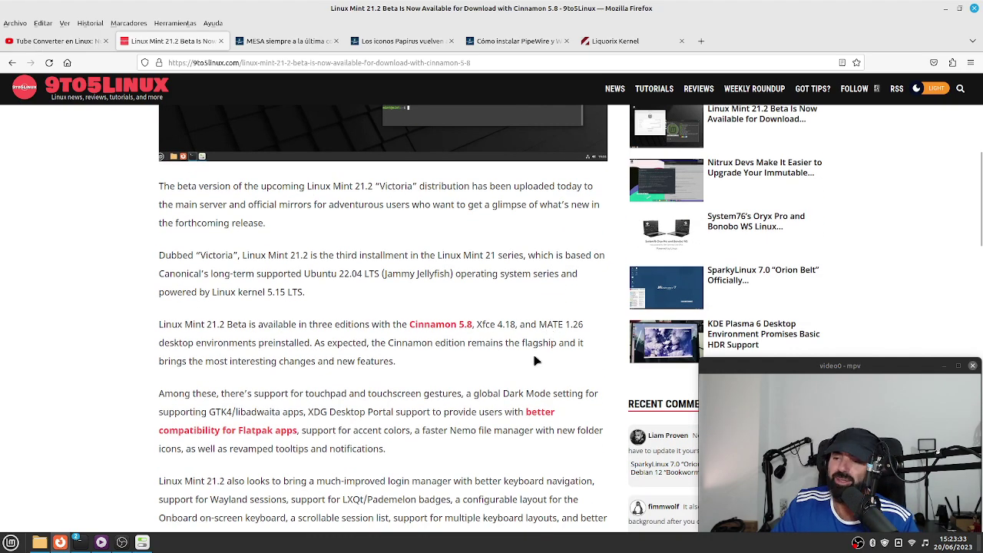
{"action": "scroll", "coordinate": [531, 357], "scroll_direction": "up", "scroll_amount": 8}
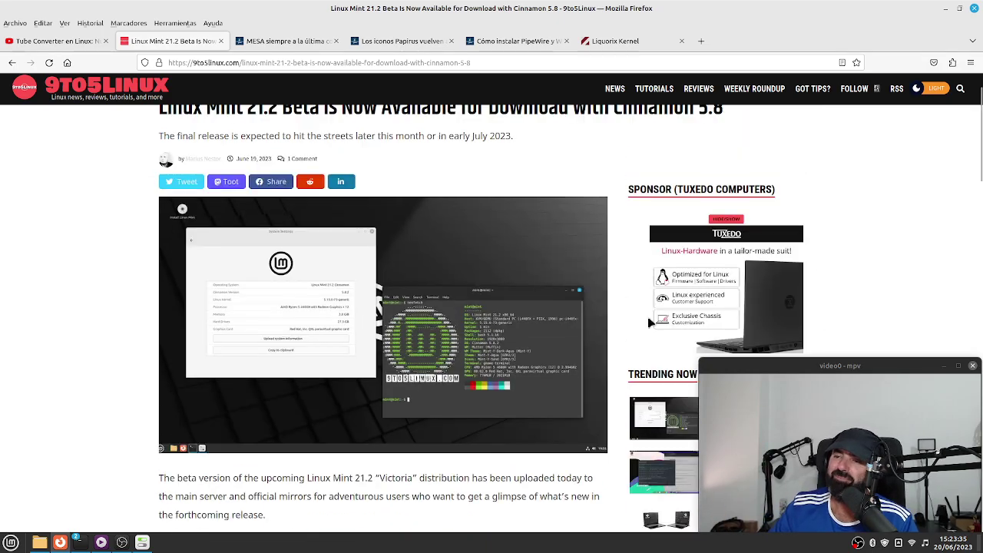
{"action": "scroll", "coordinate": [853, 136], "scroll_direction": "down", "scroll_amount": 8}
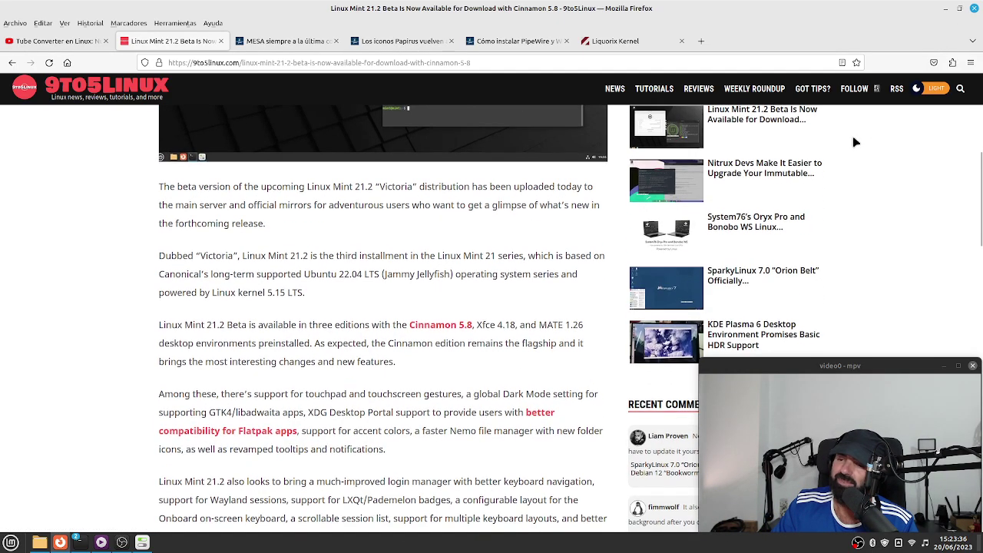
{"action": "left_click", "coordinate": [949, 11]}
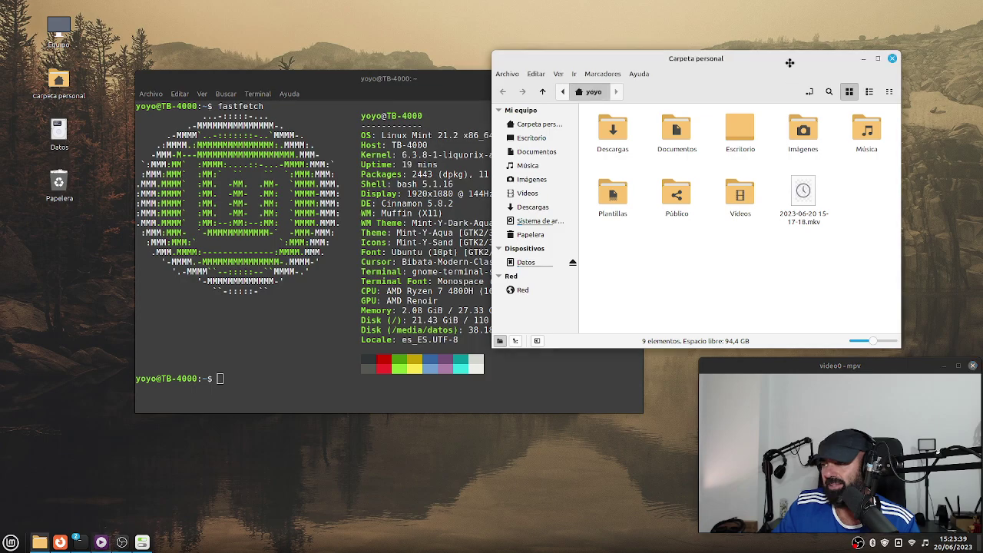
Close the Nemo home folder window, then browse the Cinnamon menu and dismiss it.
{"action": "left_click_drag", "start_coordinate": [788, 50], "coordinate": [598, 76]}
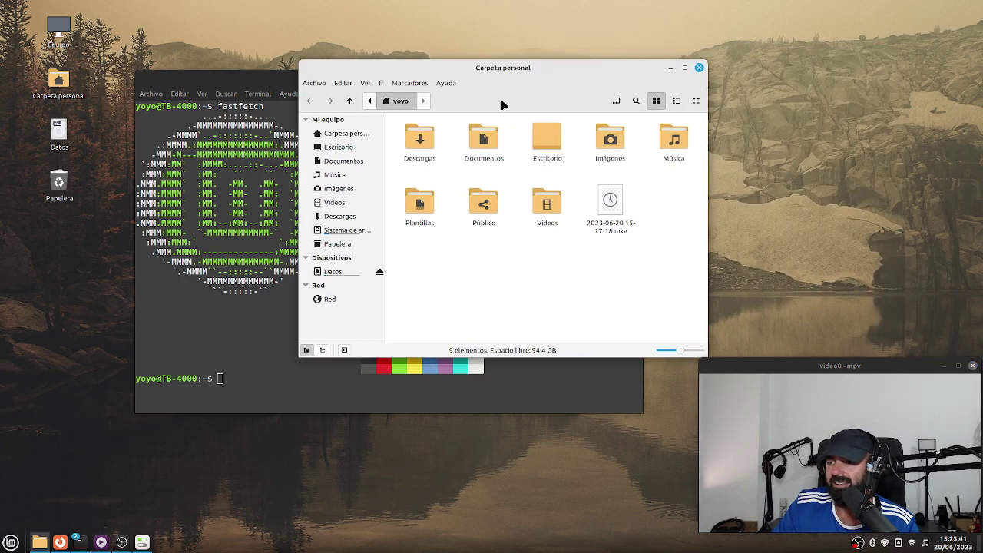
{"action": "left_click", "coordinate": [699, 68]}
{"action": "left_click", "coordinate": [11, 541]}
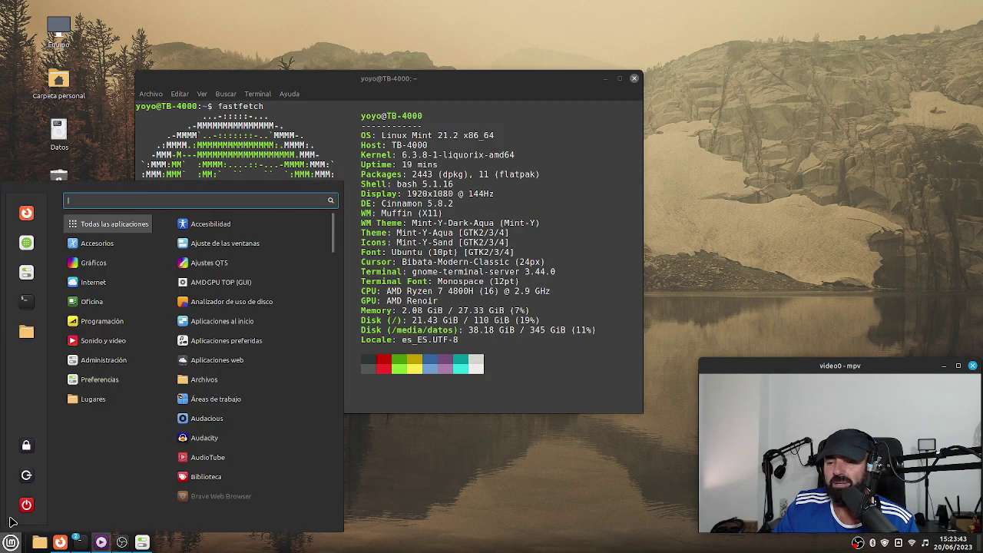
{"action": "mouse_move", "coordinate": [88, 269]}
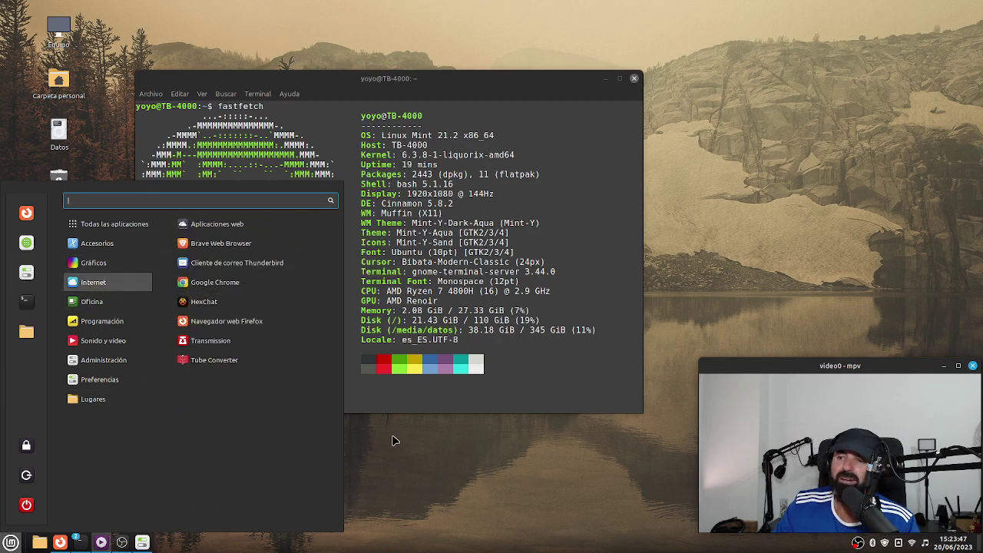
{"action": "key", "text": "Escape"}
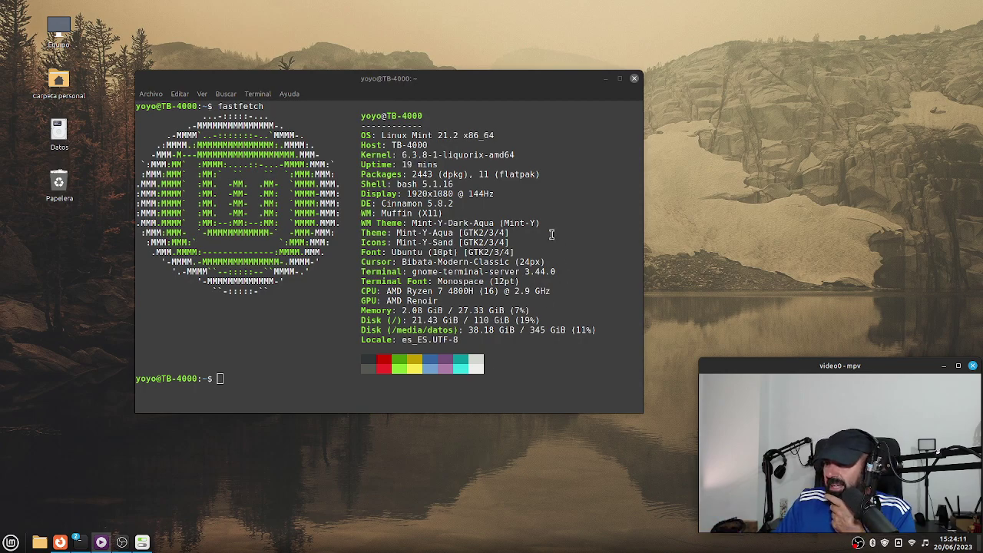
Highlight the kernel version 6.3.8-1-liquorix-amd64 in the fastfetch output.
{"action": "left_click_drag", "start_coordinate": [514, 155], "coordinate": [400, 156]}
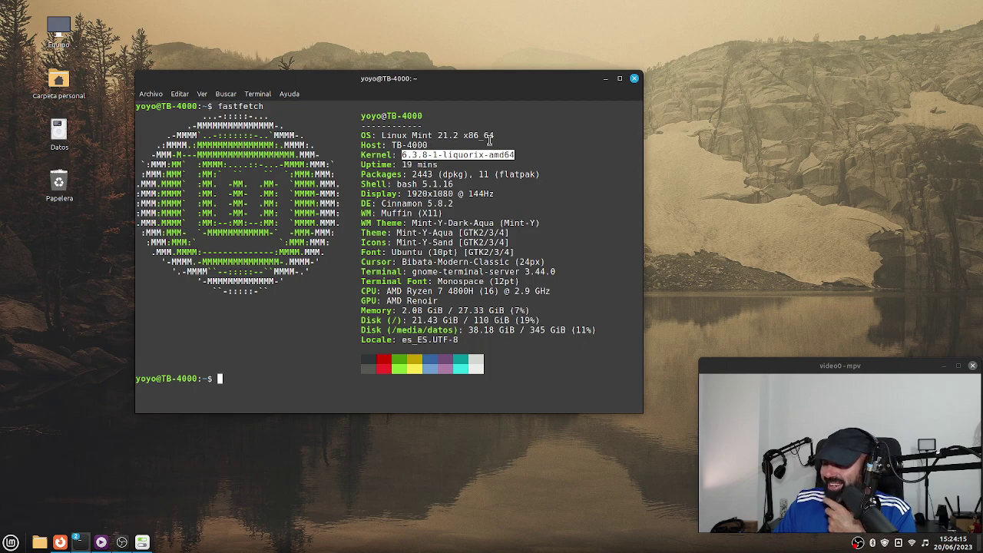
{"action": "left_click", "coordinate": [552, 169]}
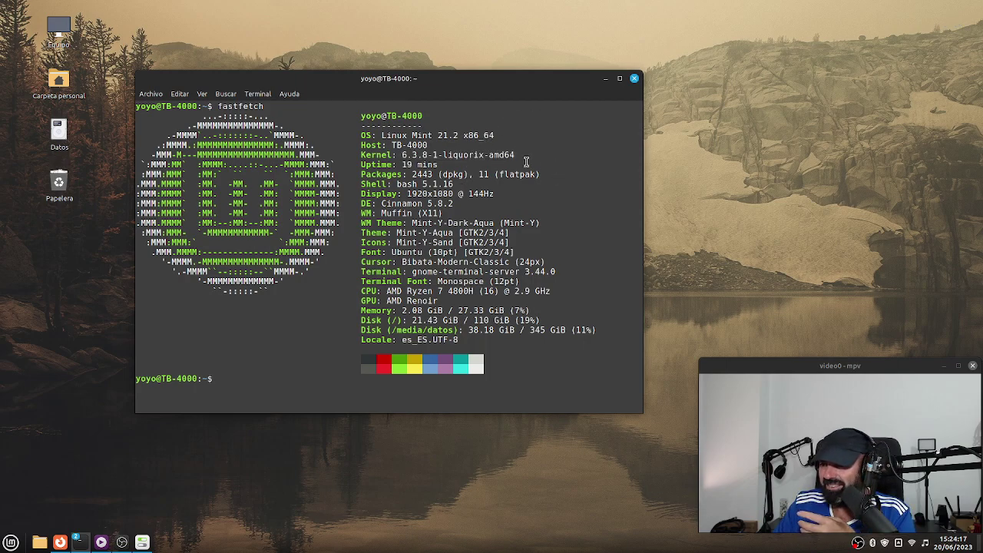
{"action": "left_click_drag", "start_coordinate": [484, 162], "coordinate": [386, 151]}
{"action": "left_click_drag", "start_coordinate": [517, 154], "coordinate": [394, 156]}
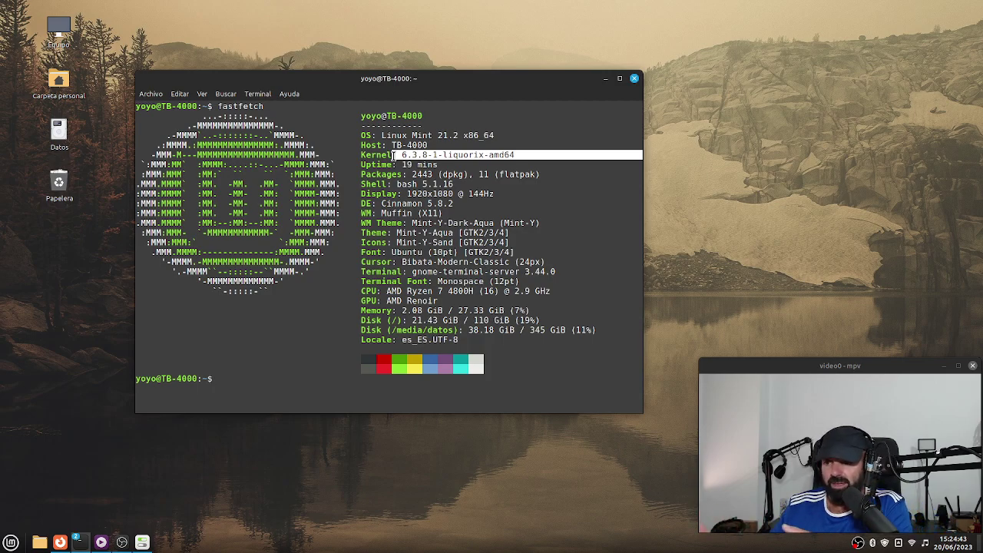
{"action": "left_click", "coordinate": [547, 240]}
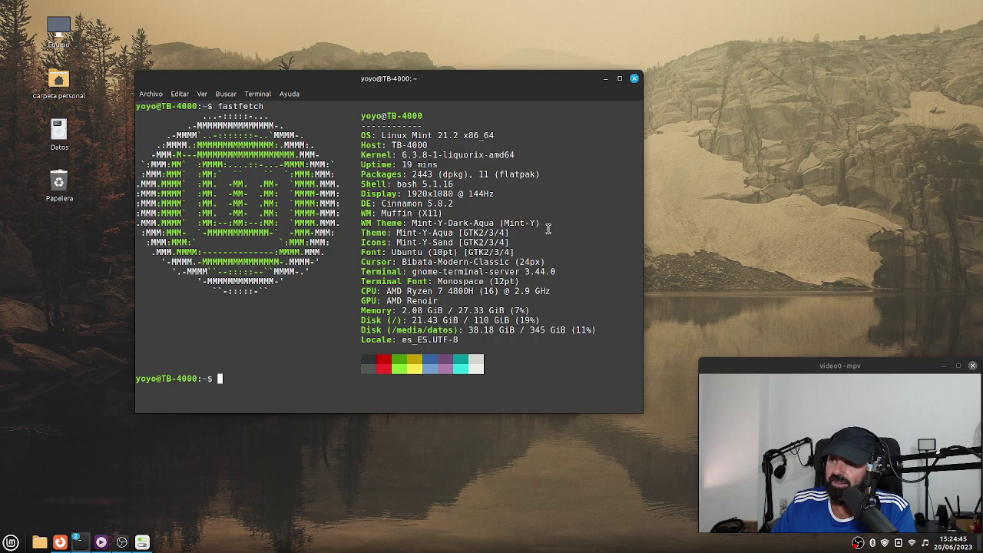
{"action": "left_click_drag", "start_coordinate": [516, 156], "coordinate": [399, 155]}
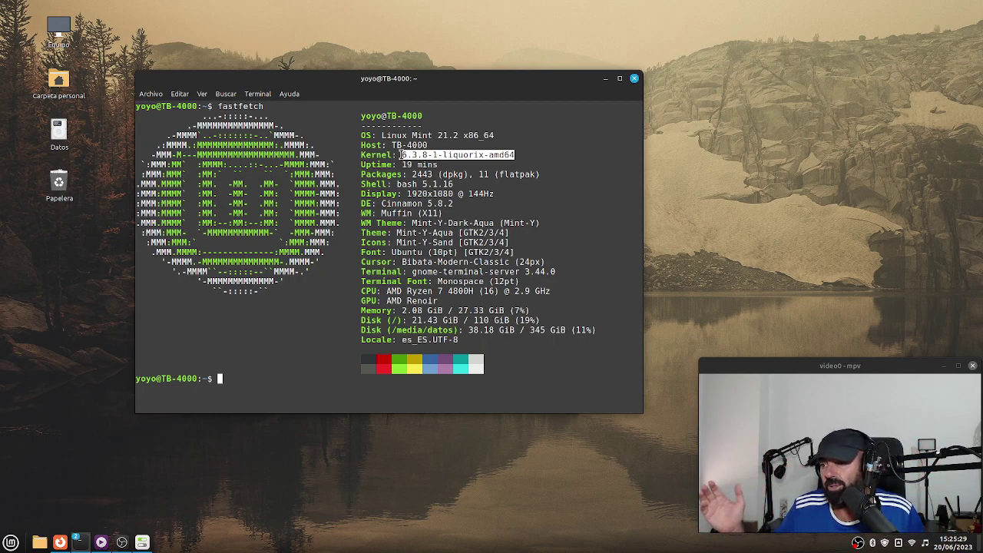
{"action": "left_click", "coordinate": [479, 240]}
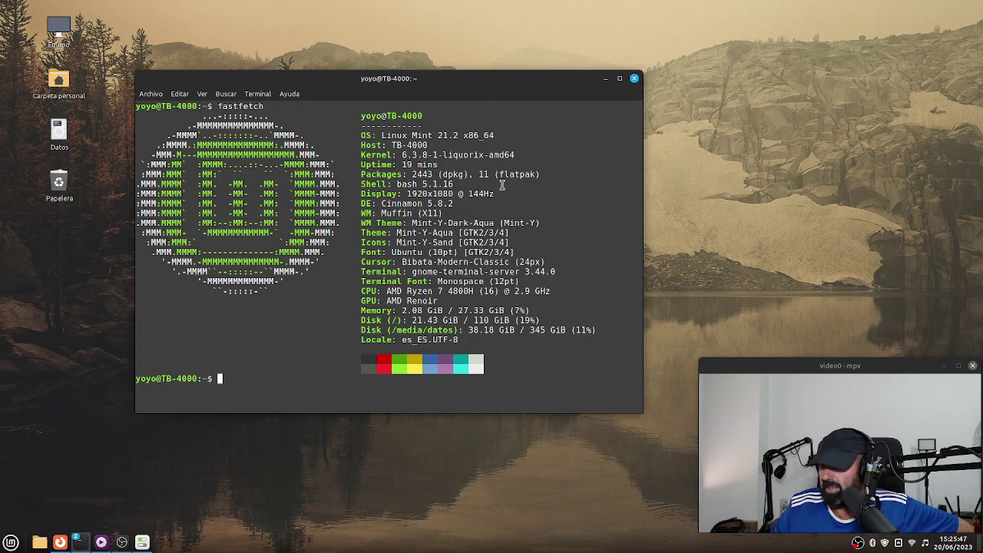
Highlight the Cinnamon 5.8.2 desktop version and reposition the terminal window.
{"action": "left_click_drag", "start_coordinate": [455, 205], "coordinate": [376, 203]}
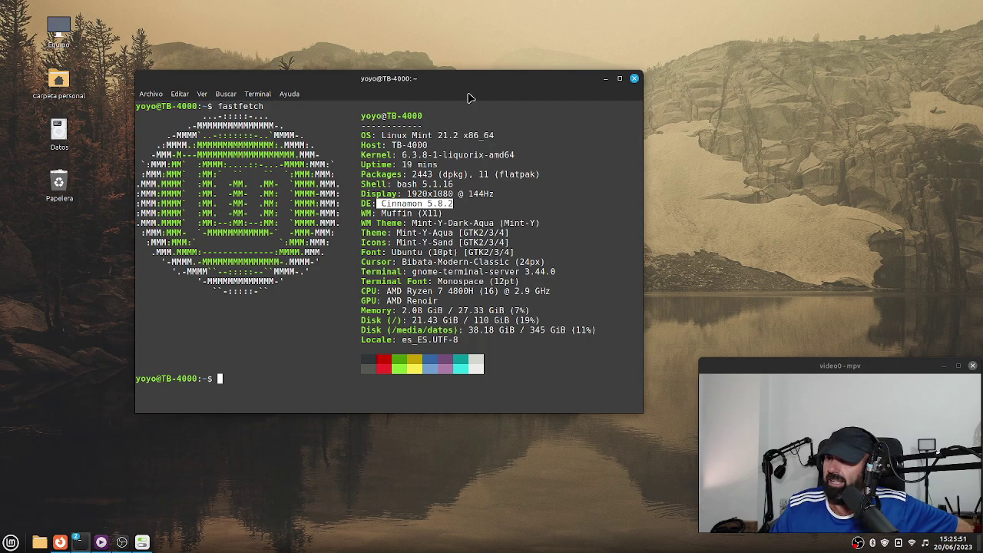
{"action": "left_click_drag", "start_coordinate": [451, 92], "coordinate": [566, 89]}
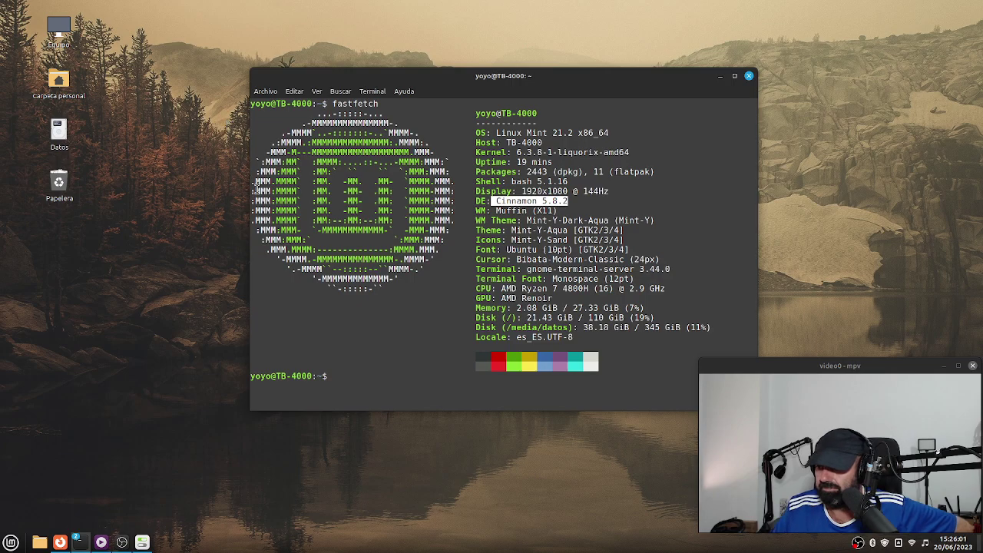
{"action": "left_click_drag", "start_coordinate": [621, 90], "coordinate": [544, 90]}
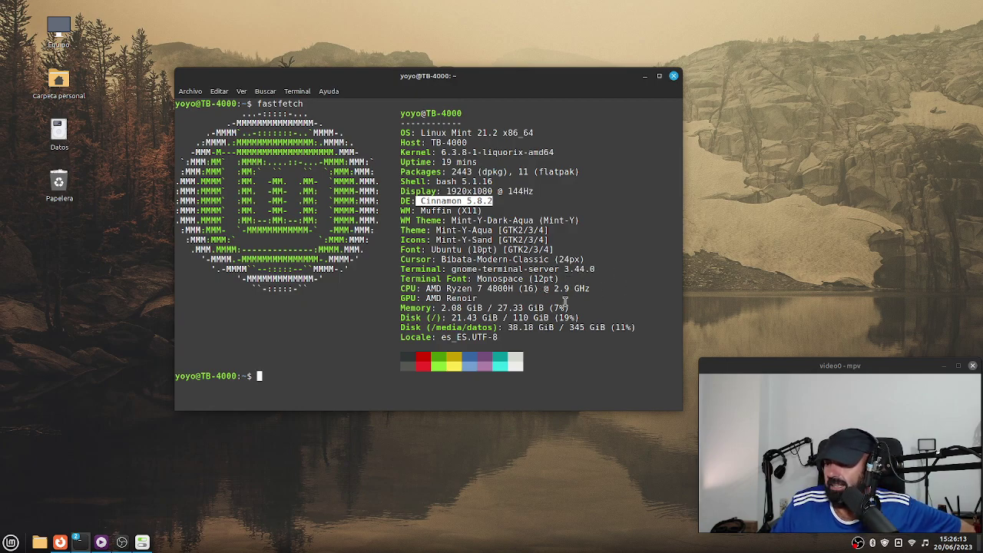
{"action": "left_click", "coordinate": [585, 287]}
Highlight the AMD Ryzen 7 4800H CPU, GPU and /media/datos disk lines, then show system information.
{"action": "left_click_drag", "start_coordinate": [588, 287], "coordinate": [417, 289]}
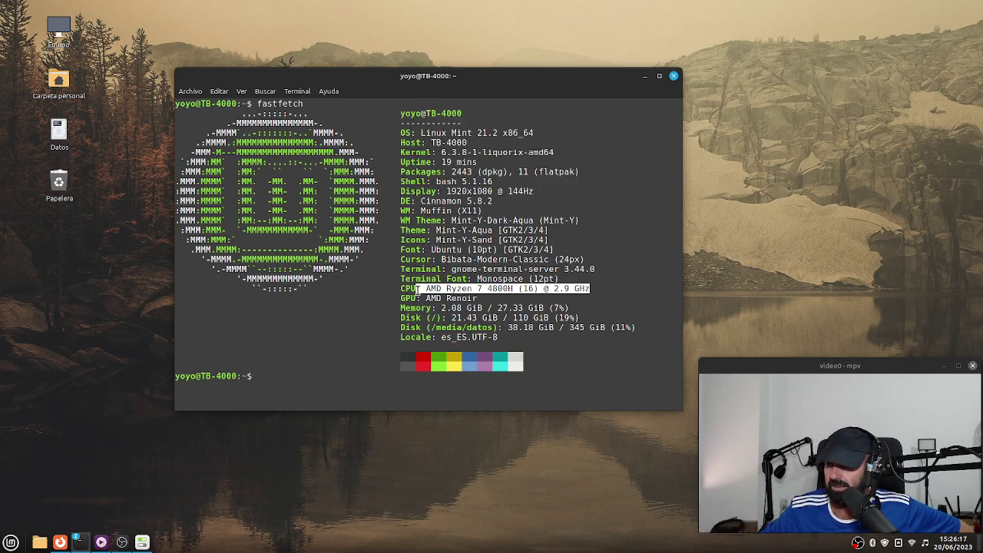
{"action": "triple_click", "coordinate": [464, 300]}
{"action": "left_click", "coordinate": [553, 324]}
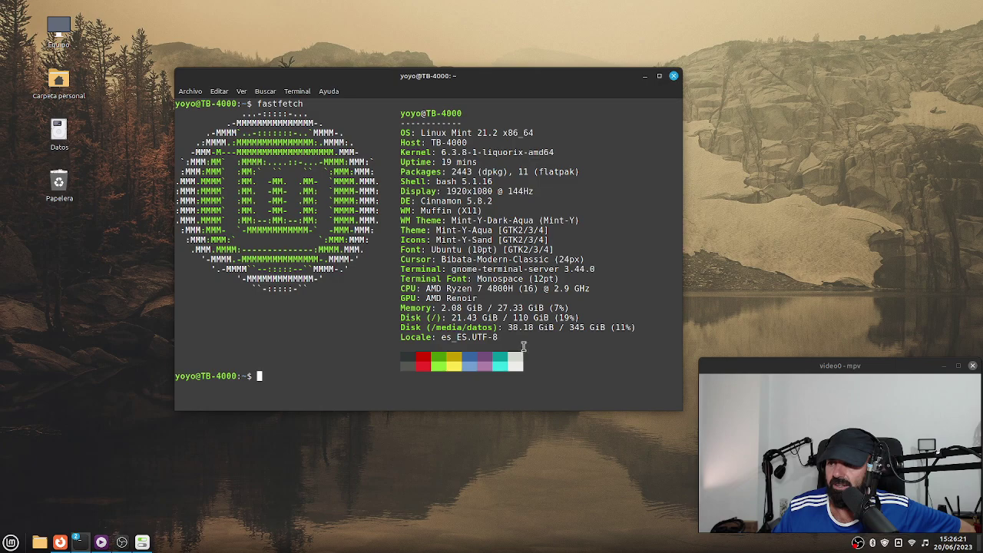
{"action": "left_click_drag", "start_coordinate": [653, 327], "coordinate": [469, 327]}
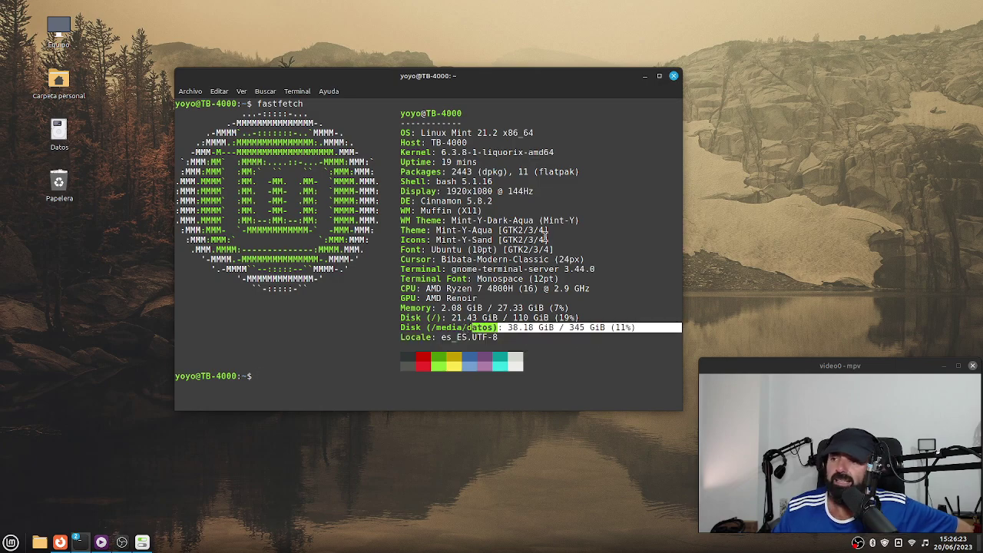
{"action": "left_click", "coordinate": [142, 542]}
Move the system information window showing 27.3 GiB memory and 500.1 GB disk, then minimize it.
{"action": "left_click_drag", "start_coordinate": [413, 97], "coordinate": [461, 89]}
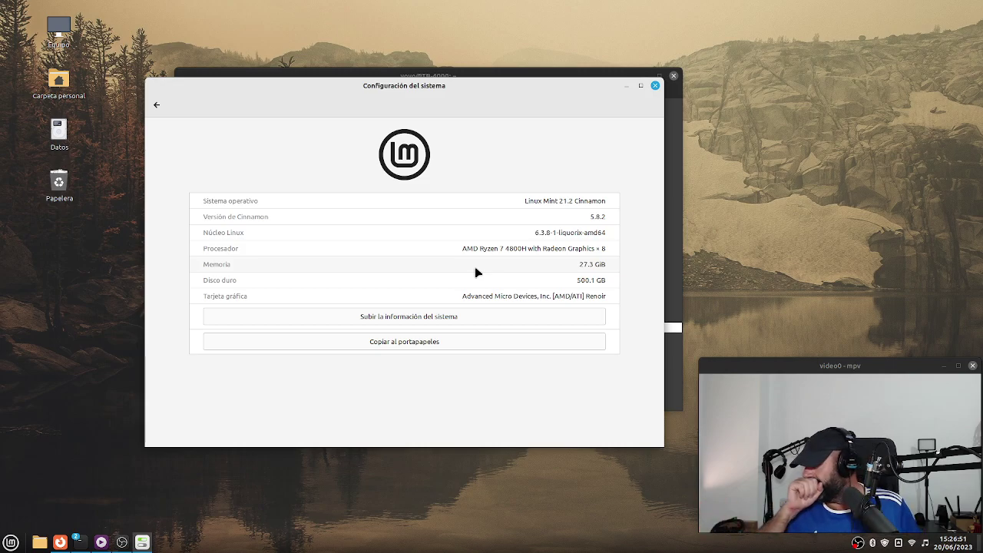
{"action": "left_click", "coordinate": [626, 85]}
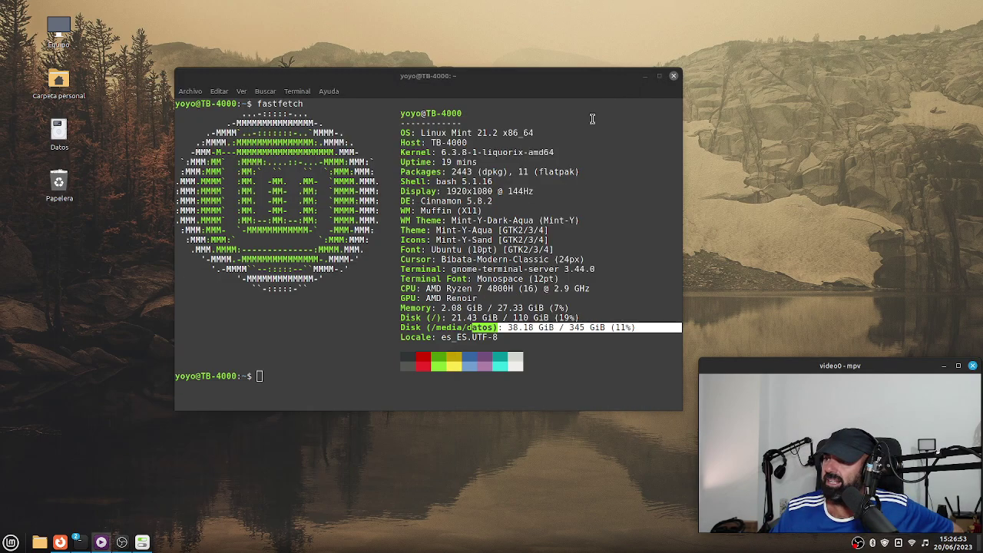
Minimize the terminal, briefly restore and hide OBS Studio, then bring the fastfetch terminal back.
{"action": "left_click", "coordinate": [644, 76]}
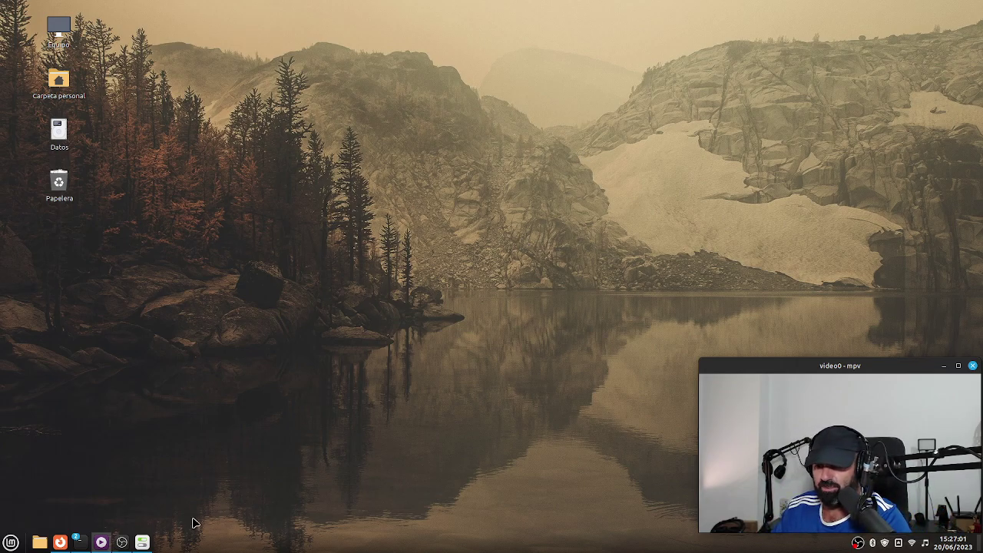
{"action": "left_click", "coordinate": [121, 542]}
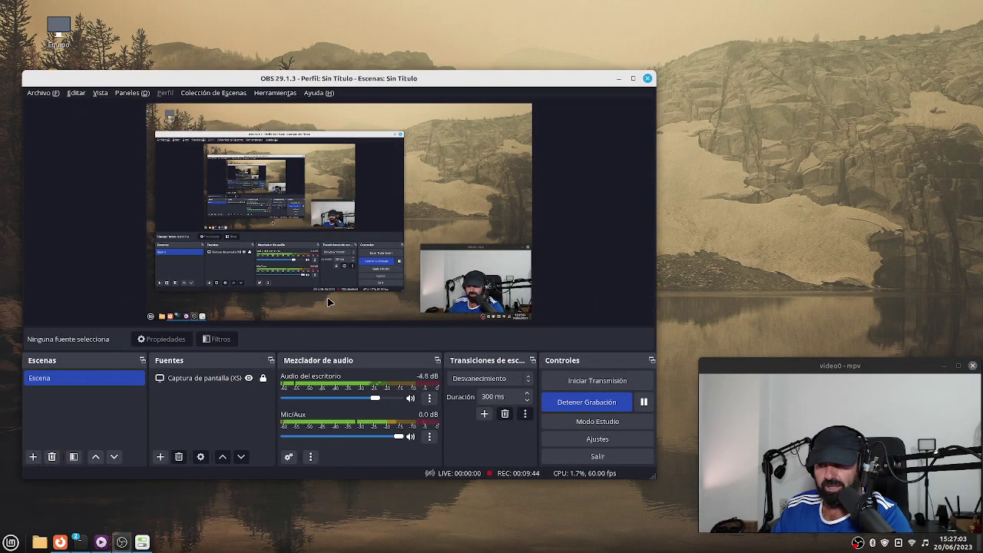
{"action": "left_click", "coordinate": [619, 78]}
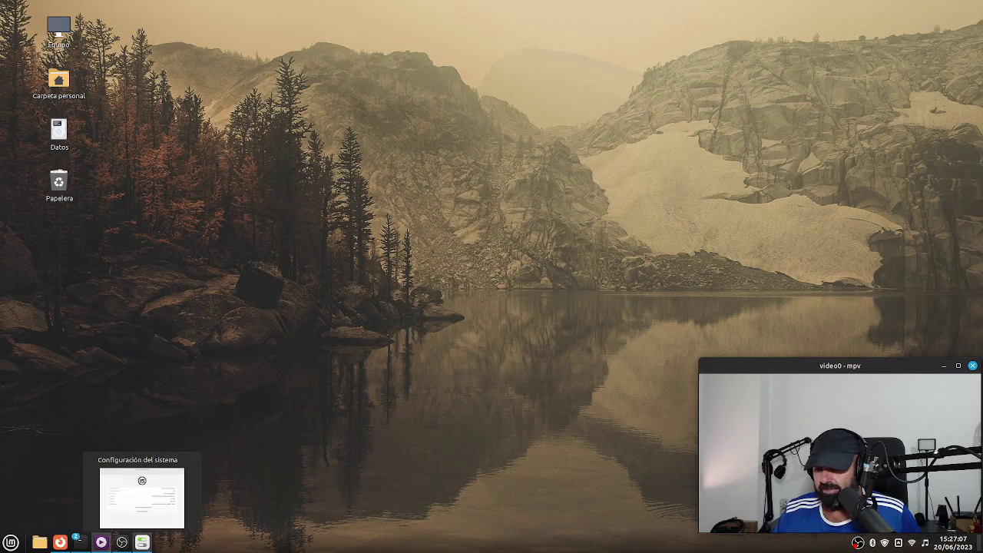
{"action": "left_click", "coordinate": [79, 545]}
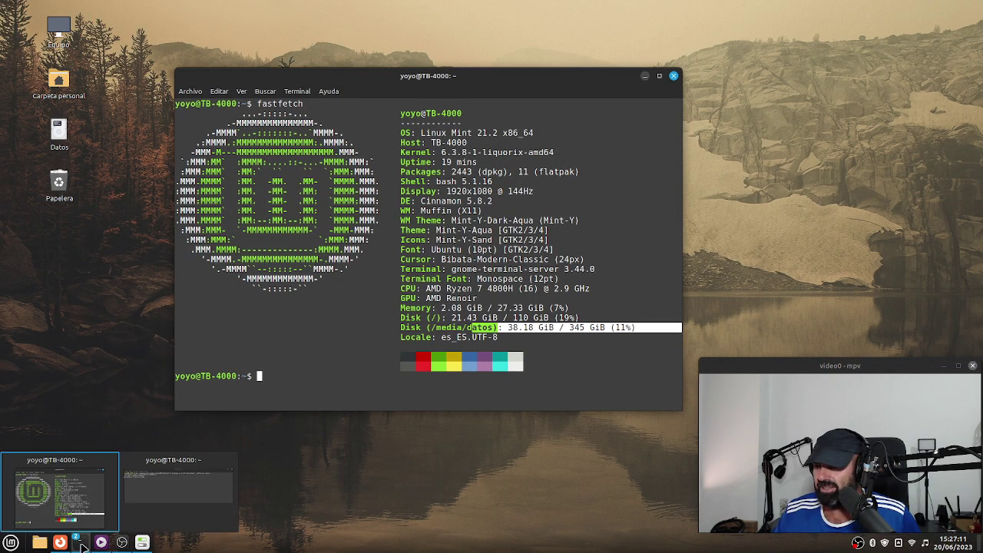
Raise the webcam mpv terminal, nudge it down-right, minimize it, and open the applications menu.
{"action": "left_click", "coordinate": [179, 487]}
{"action": "left_click_drag", "start_coordinate": [483, 51], "coordinate": [493, 107]}
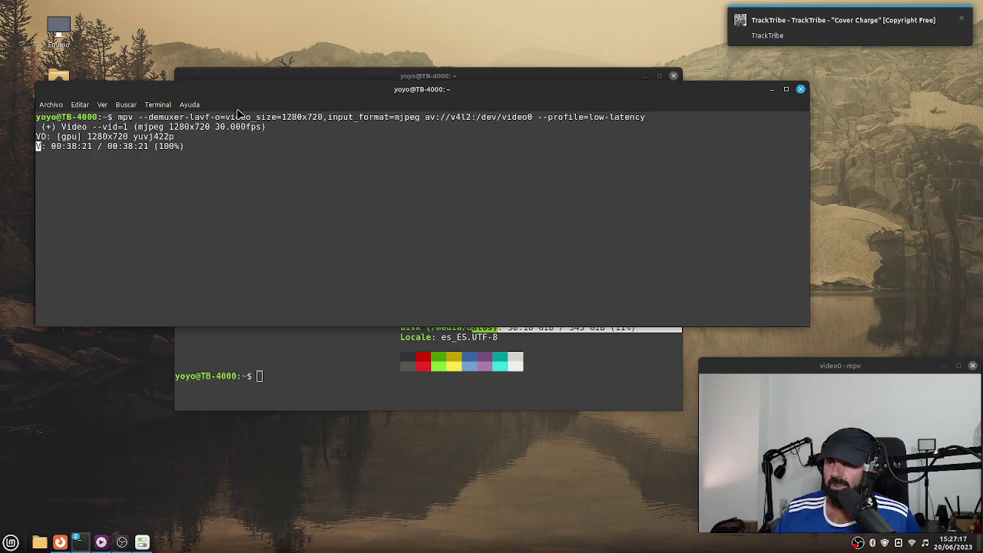
{"action": "left_click", "coordinate": [773, 90]}
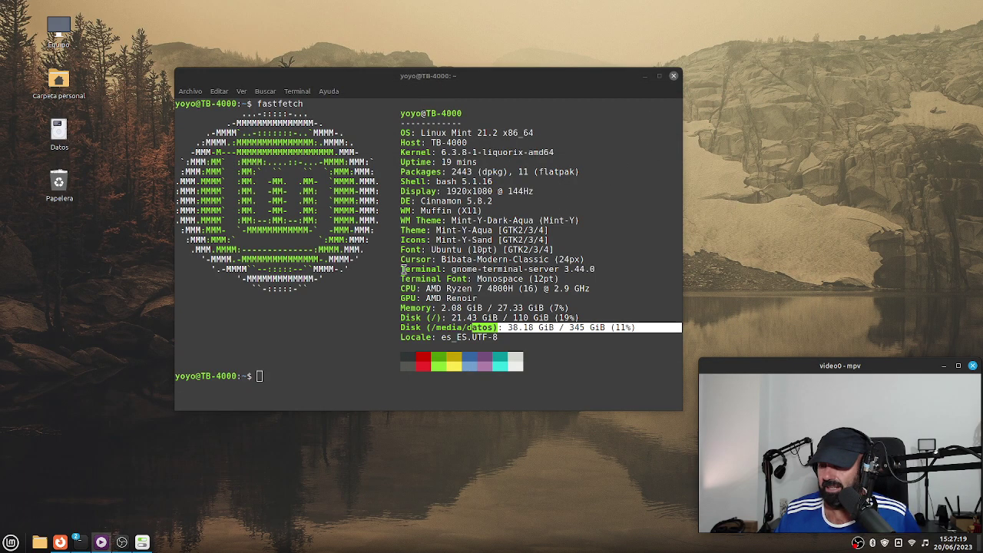
{"action": "left_click", "coordinate": [11, 542]}
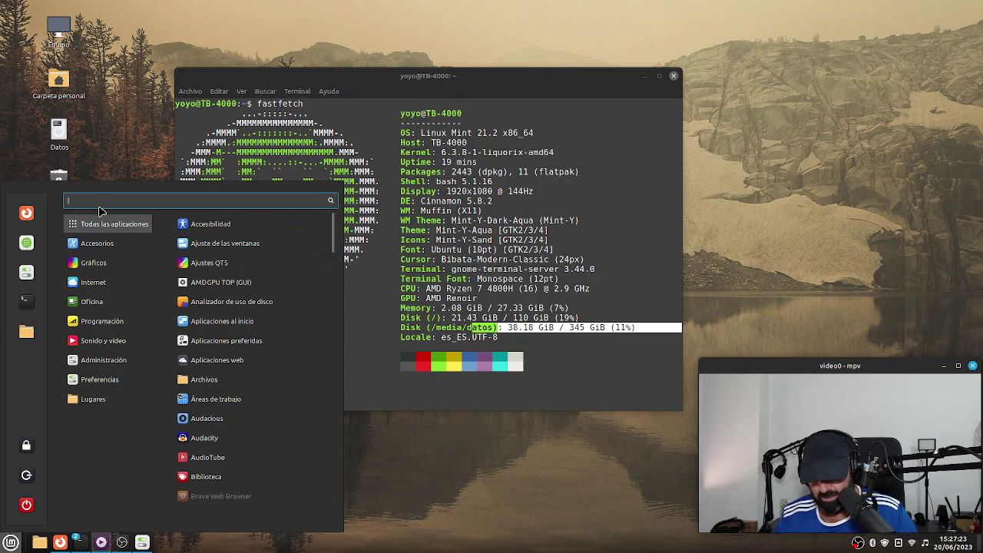
Launch AMDGPU TOP via 'aml', maximize it, and expand VBIOS, Video Caps and Hardware IP Info.
{"action": "type", "text": "aml"}
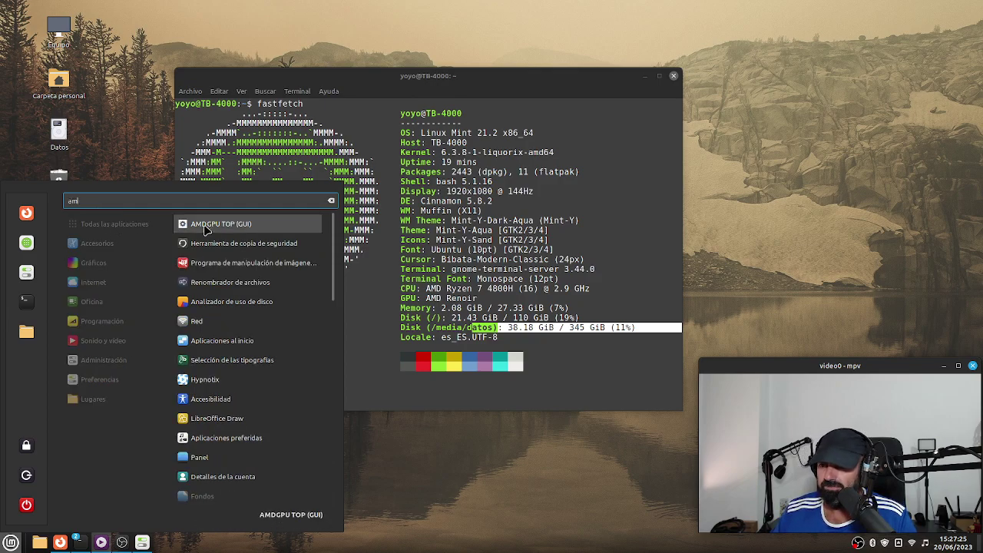
{"action": "left_click", "coordinate": [205, 230]}
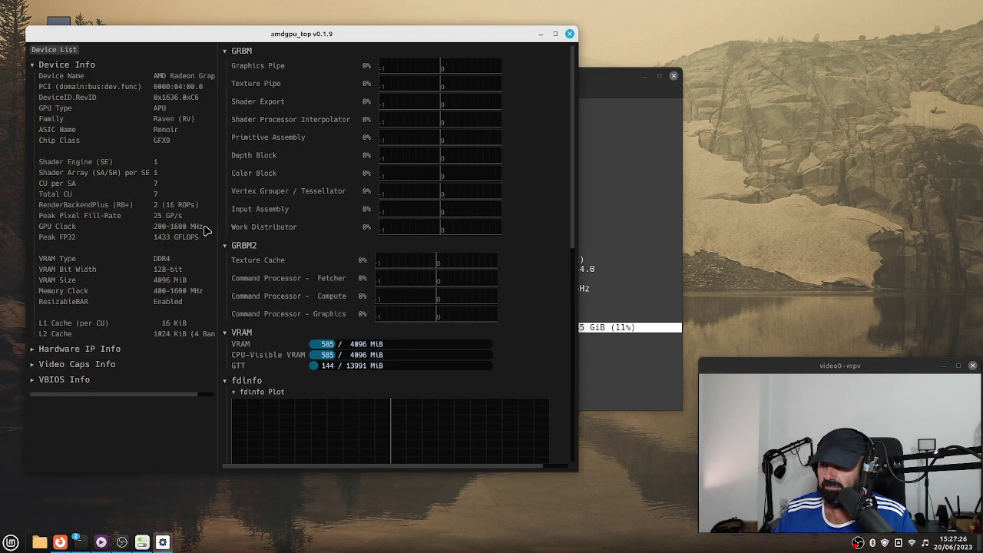
{"action": "left_click", "coordinate": [555, 35]}
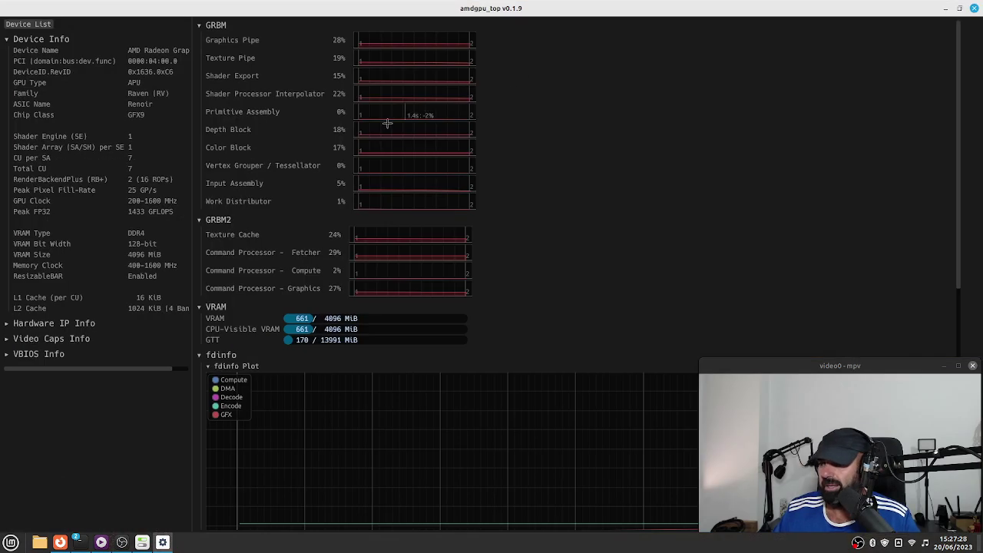
{"action": "left_click", "coordinate": [8, 355]}
{"action": "left_click", "coordinate": [7, 340]}
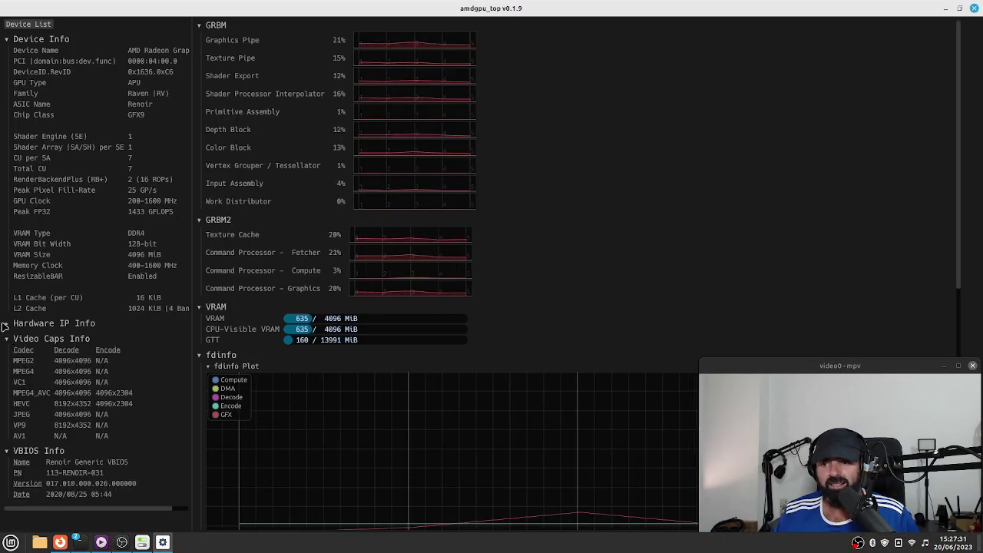
{"action": "left_click", "coordinate": [6, 325]}
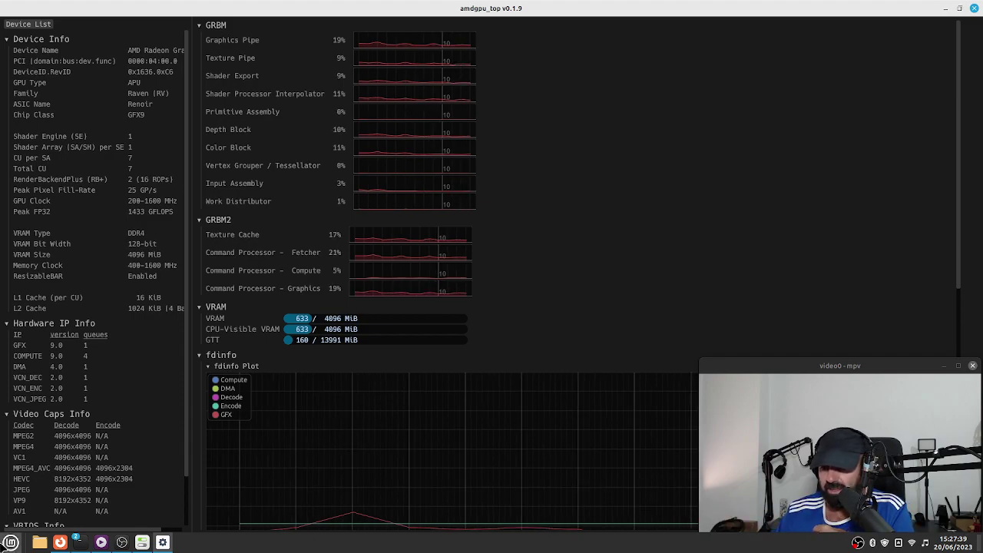
Relaunch AMDGPU TOP via 'am', widen the device info panel, scroll the stats, then minimize it.
{"action": "left_click", "coordinate": [11, 542]}
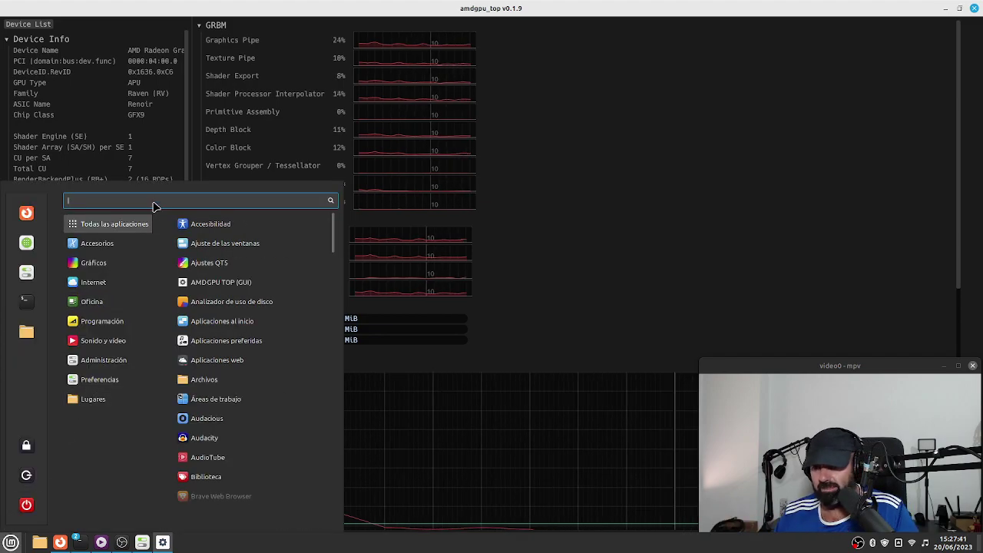
{"action": "type", "text": "am"}
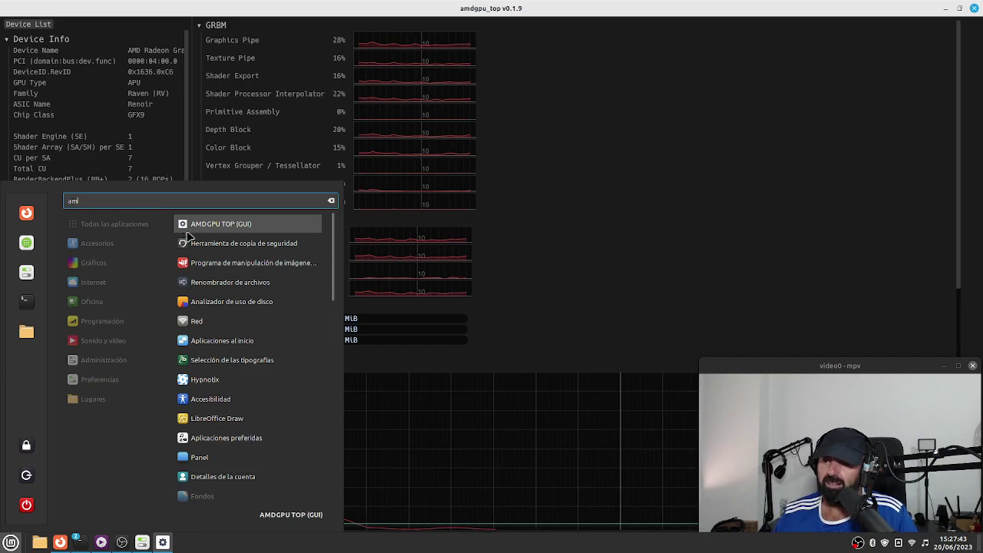
{"action": "left_click", "coordinate": [656, 230]}
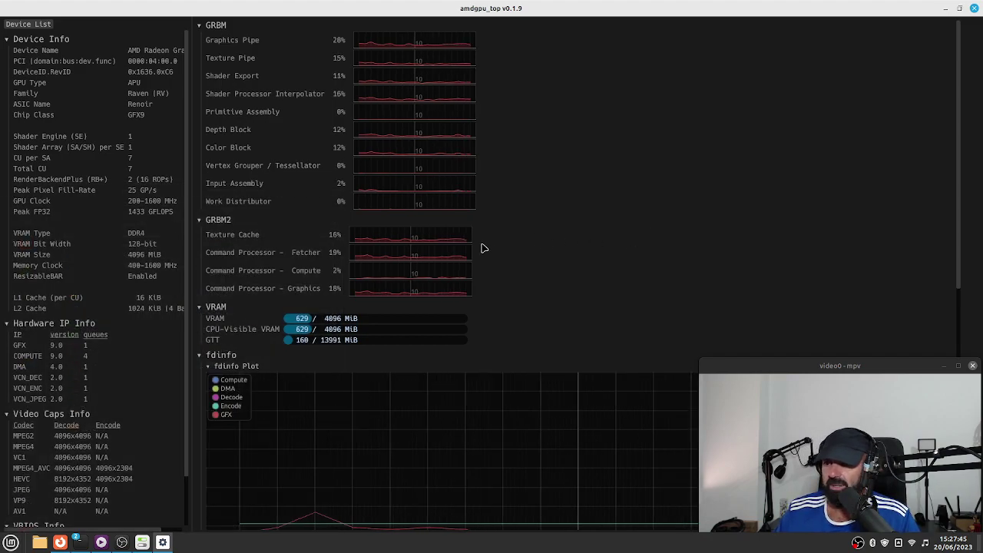
{"action": "left_click_drag", "start_coordinate": [193, 337], "coordinate": [216, 338]}
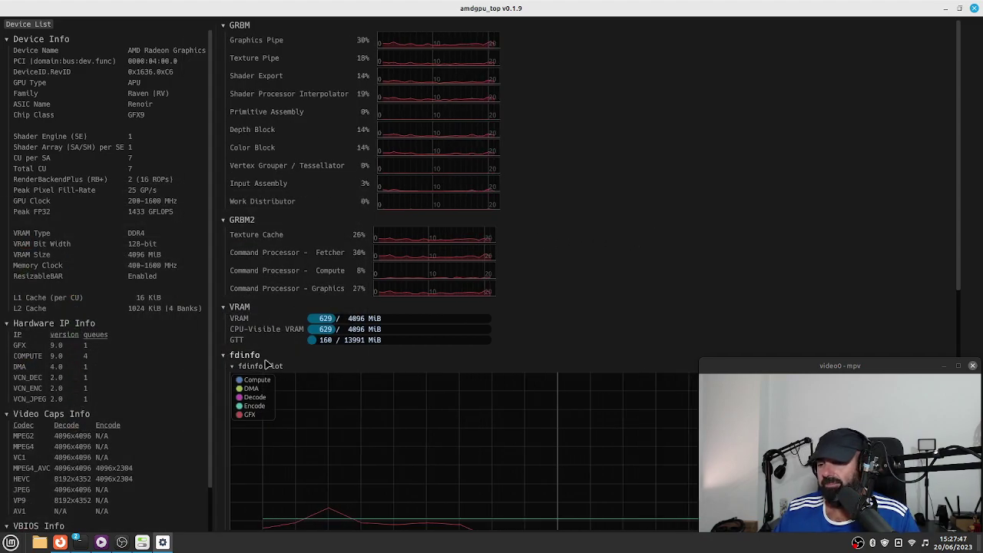
{"action": "scroll", "coordinate": [523, 357], "scroll_direction": "down", "scroll_amount": 3}
{"action": "scroll", "coordinate": [523, 357], "scroll_direction": "down", "scroll_amount": 2}
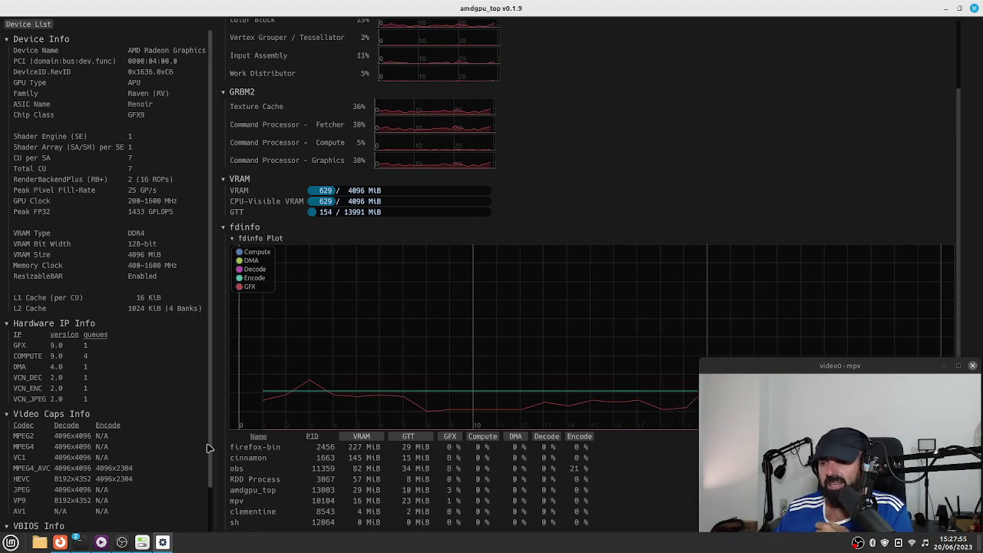
{"action": "left_click_drag", "start_coordinate": [212, 452], "coordinate": [227, 343]}
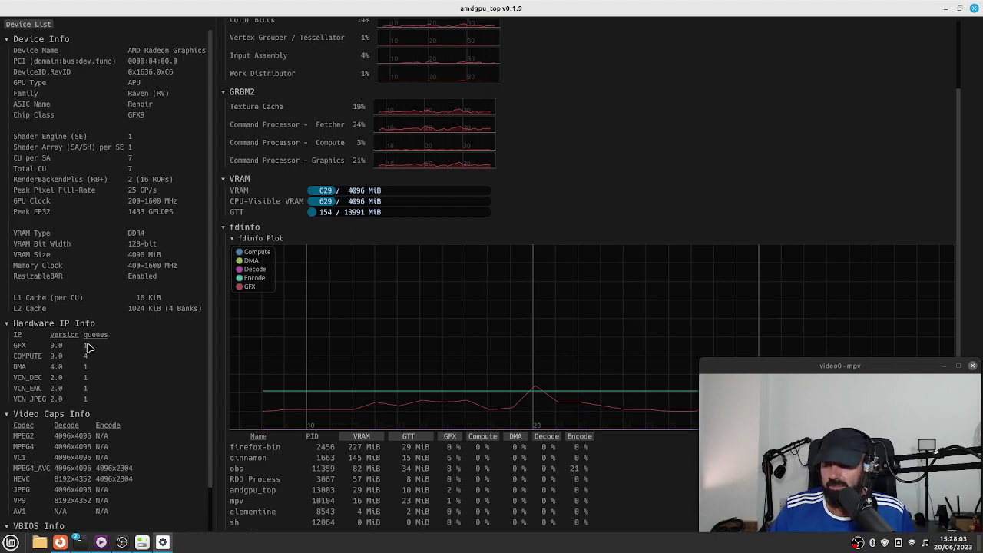
{"action": "scroll", "coordinate": [553, 244], "scroll_direction": "up", "scroll_amount": 3}
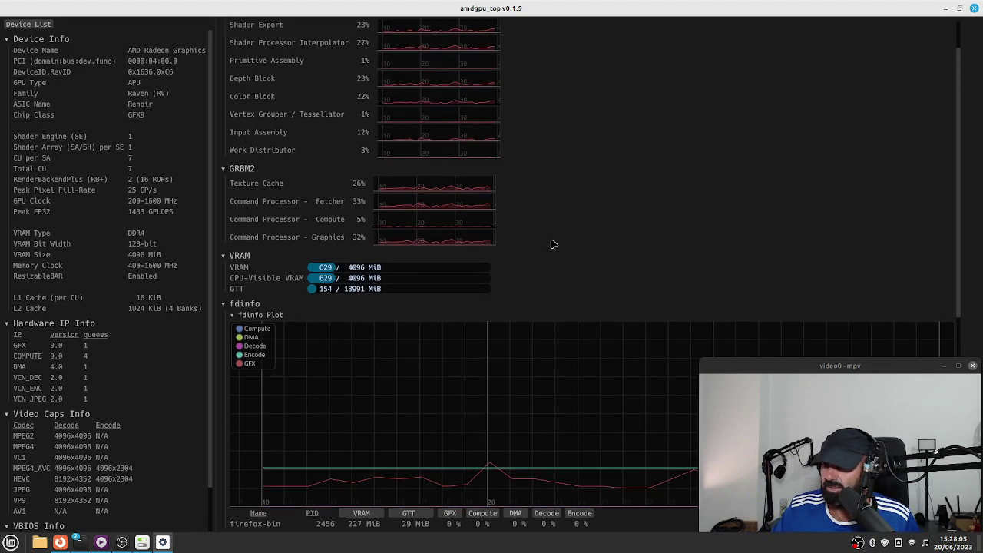
{"action": "scroll", "coordinate": [553, 244], "scroll_direction": "down", "scroll_amount": 8}
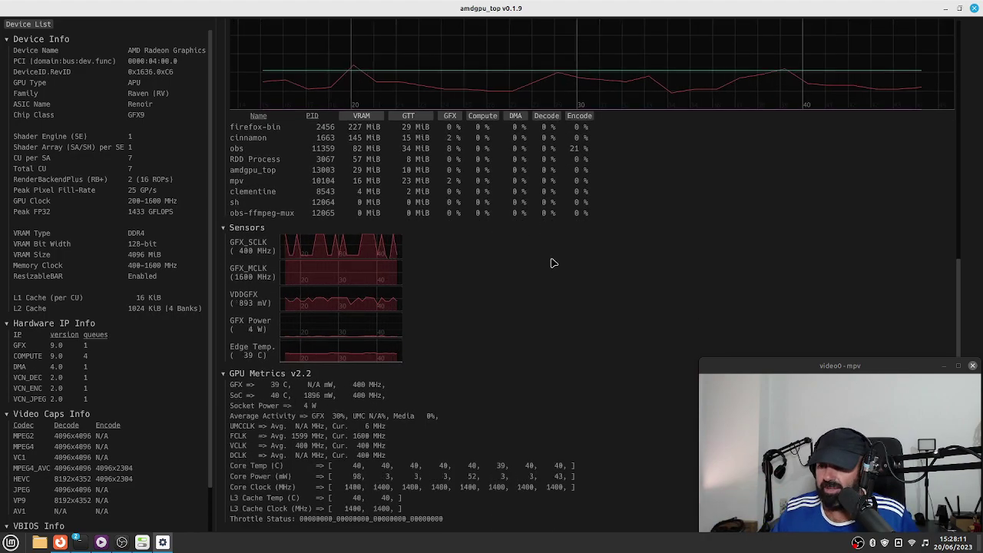
{"action": "scroll", "coordinate": [553, 246], "scroll_direction": "up", "scroll_amount": 4}
{"action": "scroll", "coordinate": [553, 265], "scroll_direction": "up", "scroll_amount": 5}
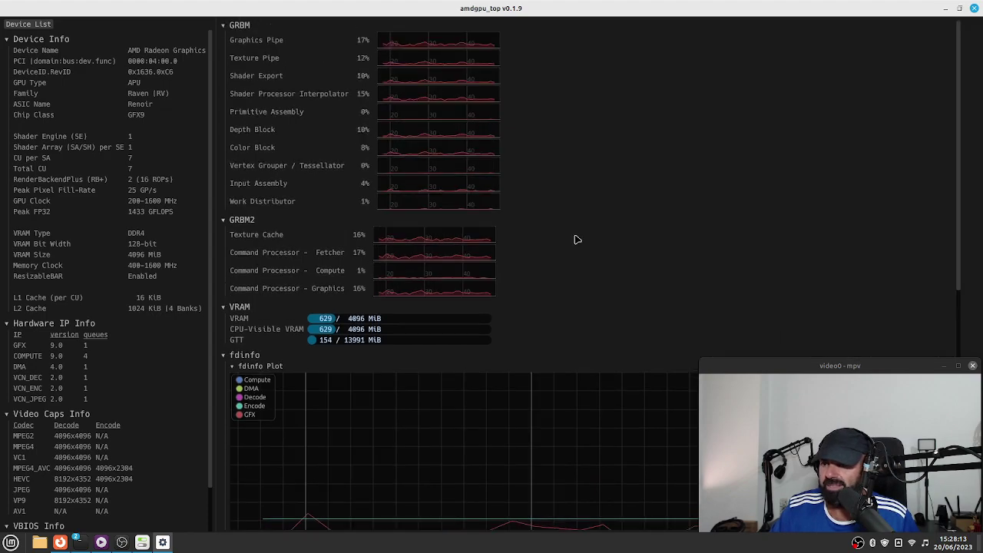
{"action": "left_click", "coordinate": [951, 13]}
Nudge the terminal window up and left, then minimize and restore it.
{"action": "left_click_drag", "start_coordinate": [513, 87], "coordinate": [463, 71]}
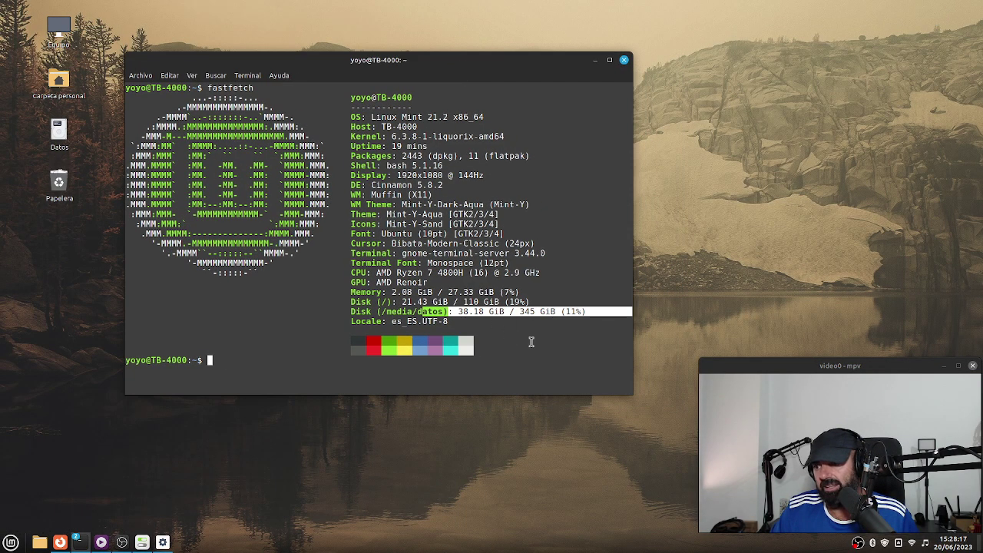
{"action": "left_click", "coordinate": [594, 60]}
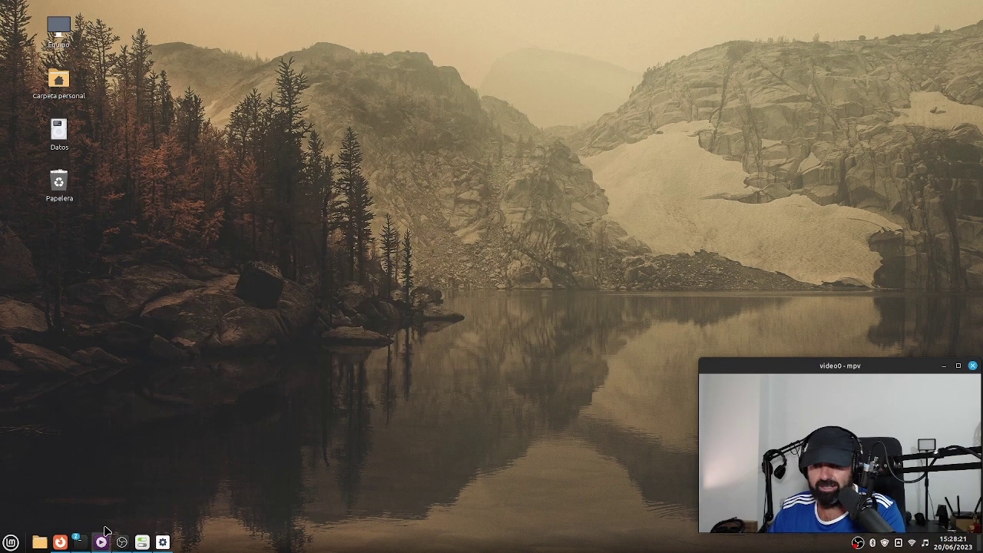
{"action": "left_click", "coordinate": [78, 546]}
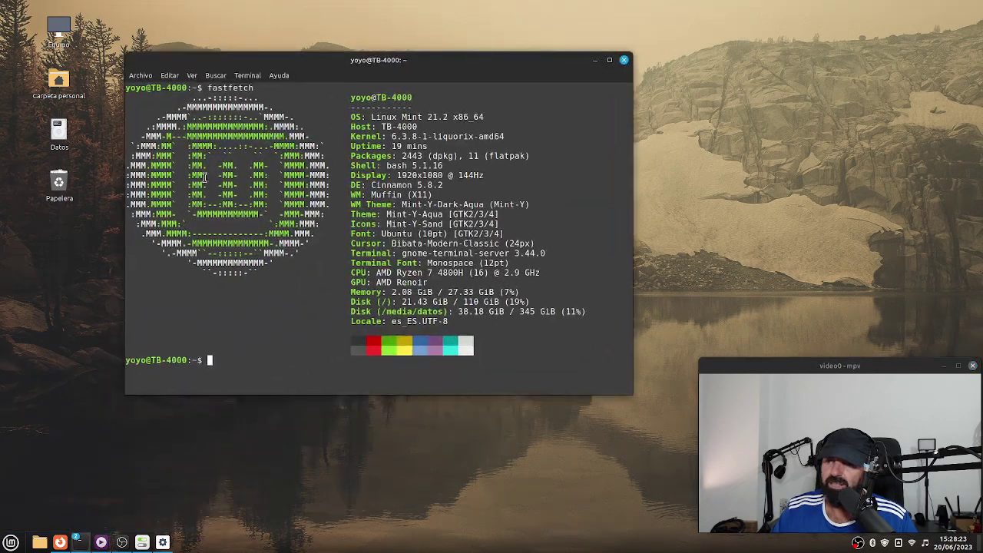
Open a new maximized terminal window running btop, then bring amdgpu_top and OBS Studio forward.
{"action": "left_click", "coordinate": [140, 76]}
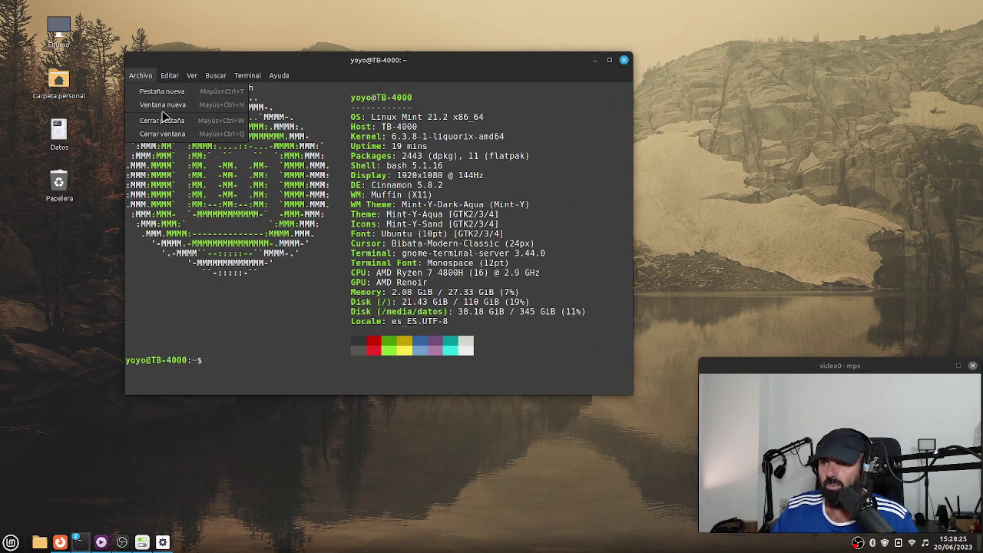
{"action": "left_click", "coordinate": [163, 105]}
{"action": "left_click", "coordinate": [412, 34]}
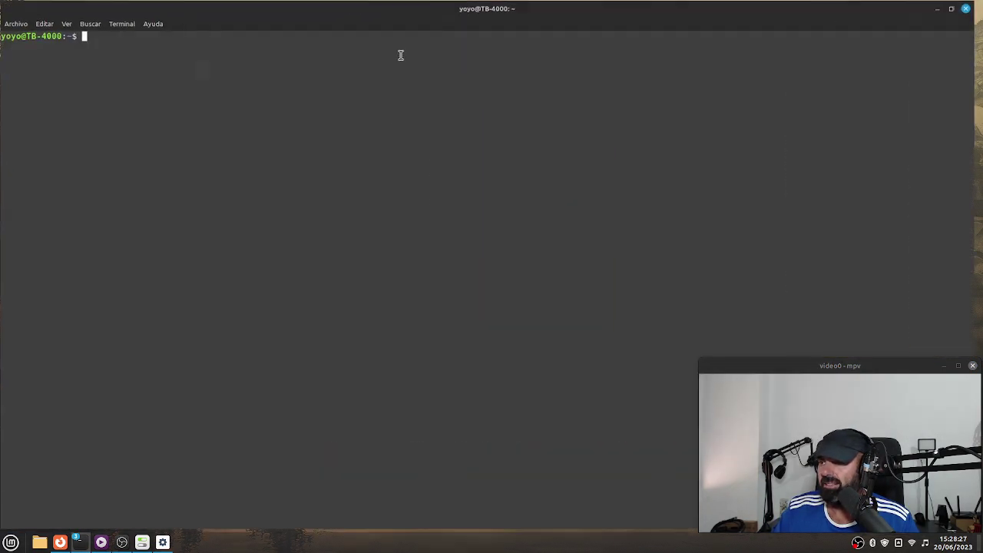
{"action": "type", "text": "btop"}
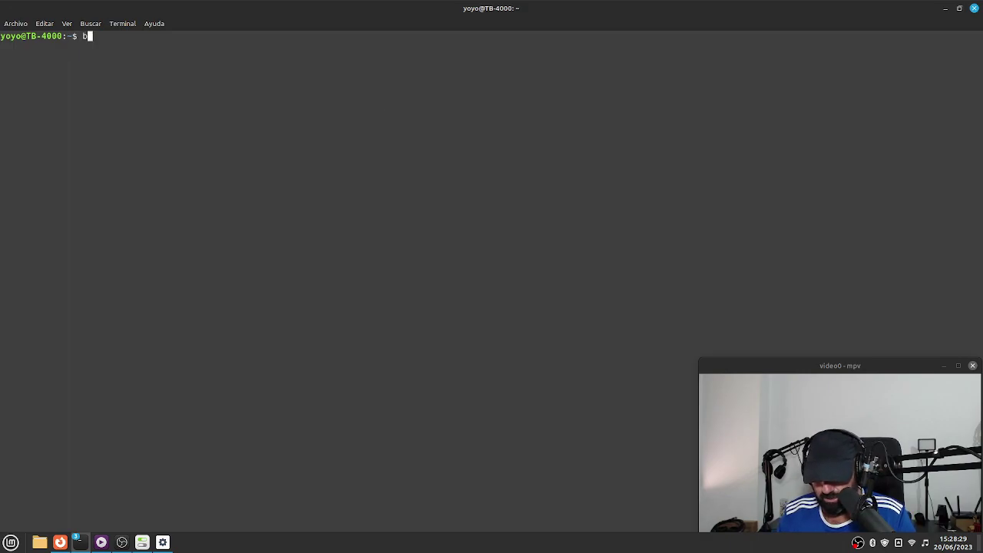
{"action": "key", "text": "Return"}
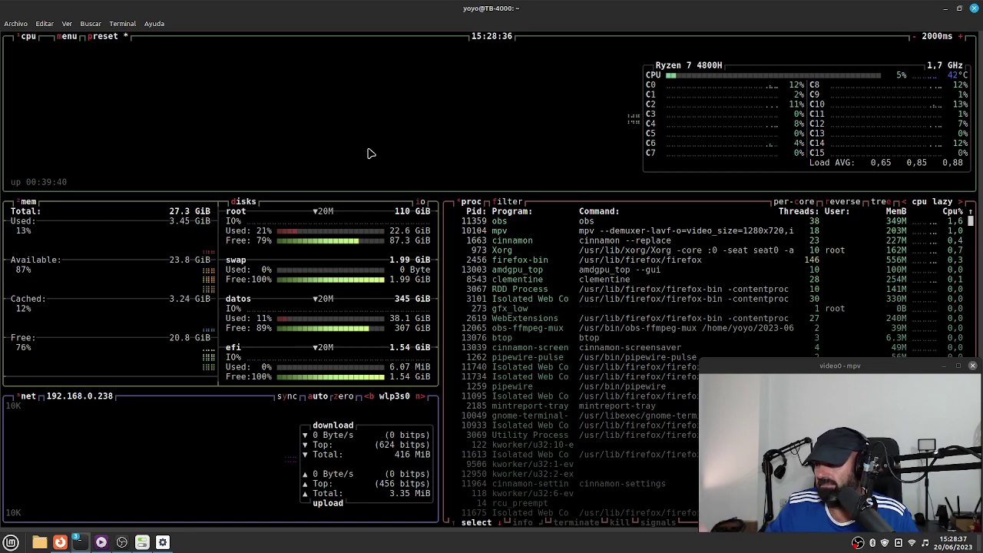
{"action": "left_click", "coordinate": [162, 541]}
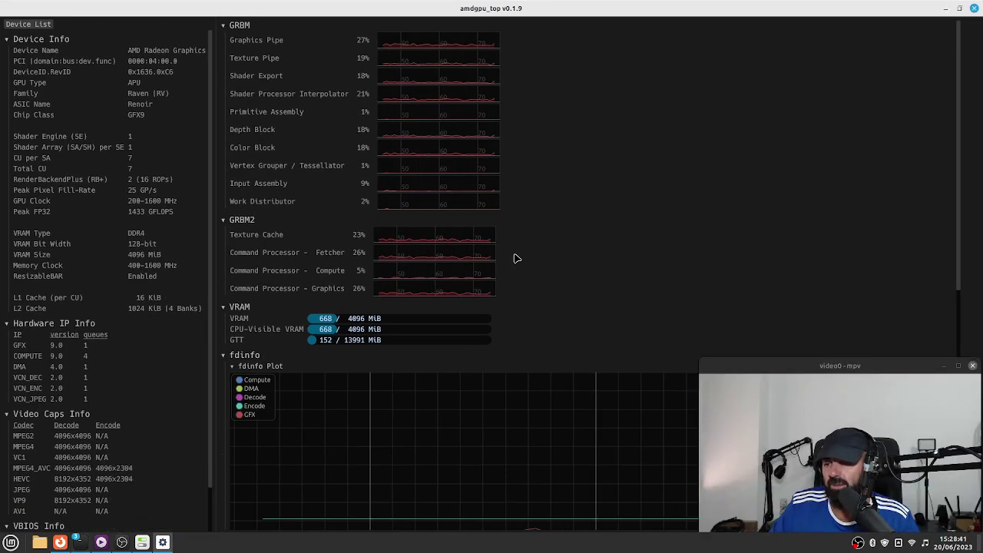
{"action": "left_click", "coordinate": [122, 542]}
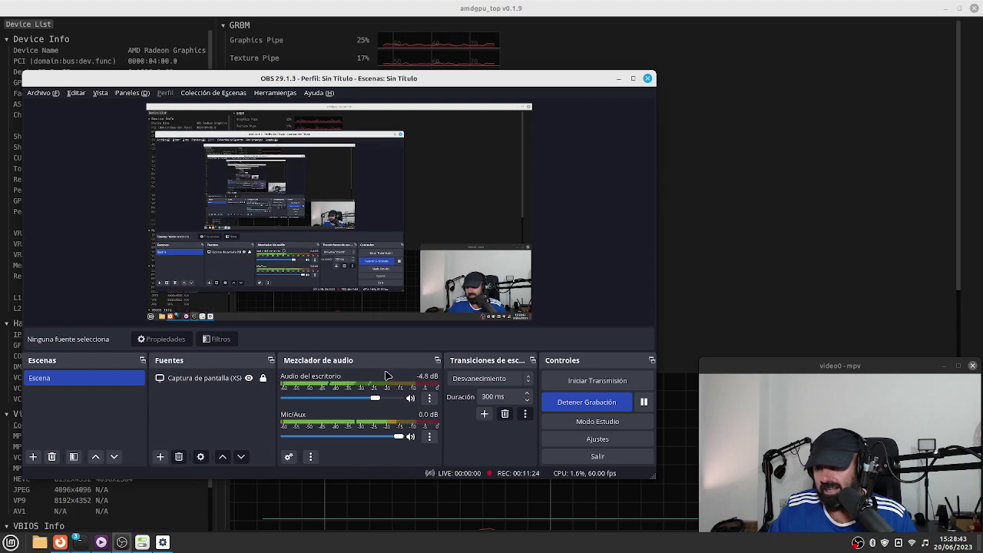
Check OBS Output > Recording settings (FFmpeg VAAPI H.264, 15000 Kbps), cancel, and minimize OBS.
{"action": "left_click", "coordinate": [625, 444]}
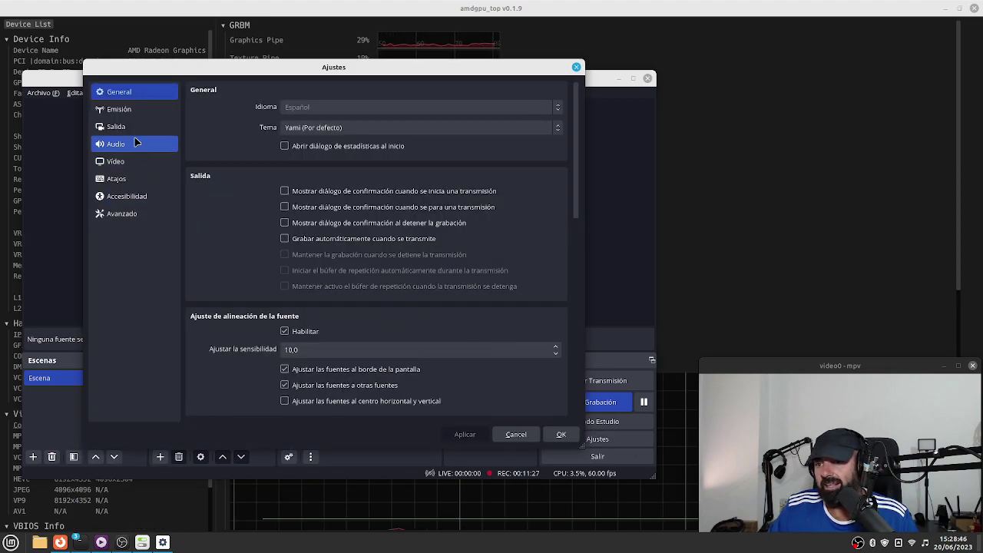
{"action": "left_click", "coordinate": [135, 128]}
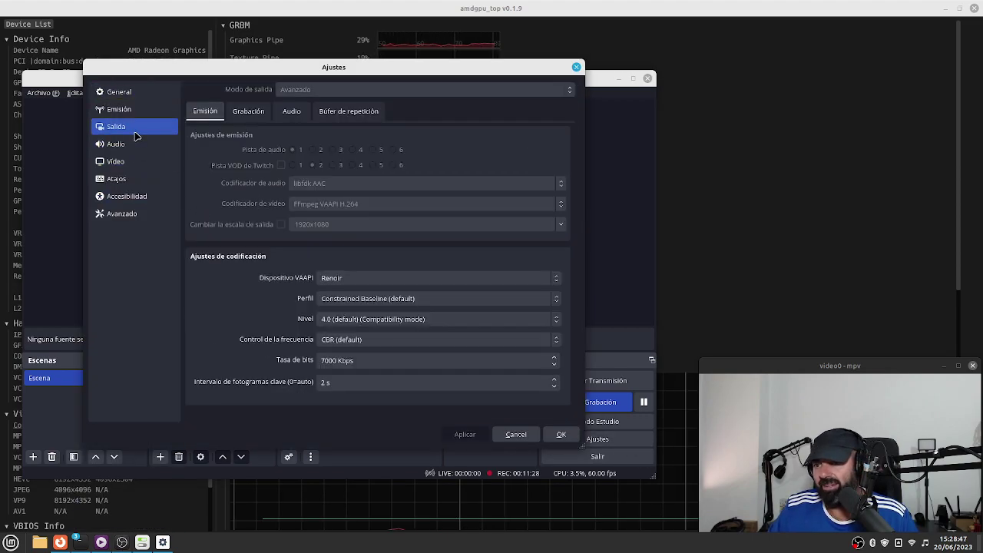
{"action": "left_click", "coordinate": [248, 112]}
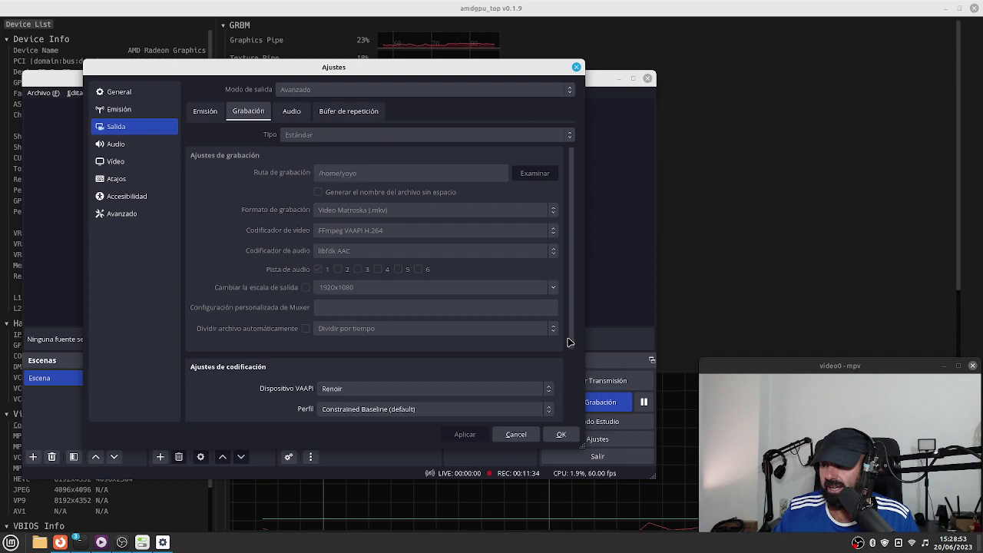
{"action": "left_click_drag", "start_coordinate": [570, 341], "coordinate": [575, 386]}
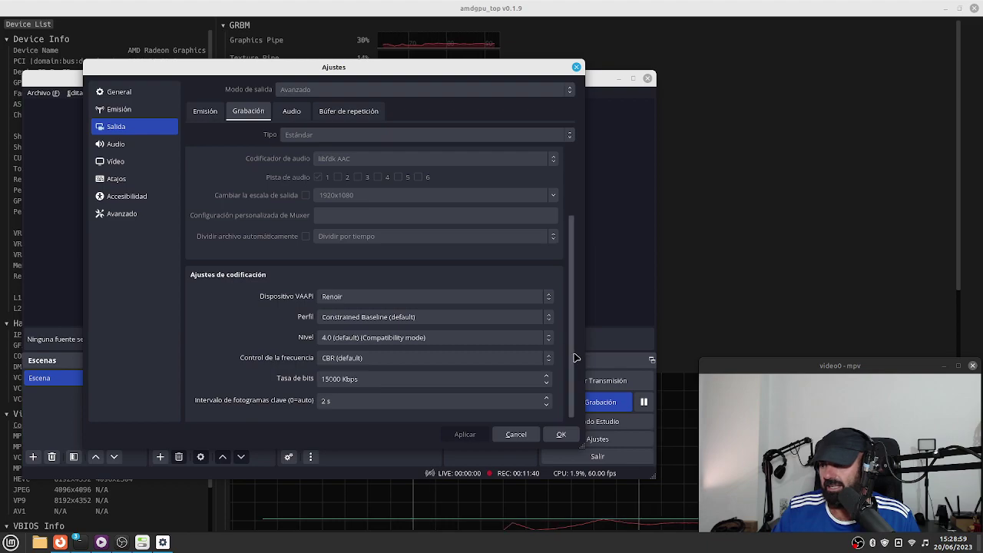
{"action": "left_click", "coordinate": [516, 434]}
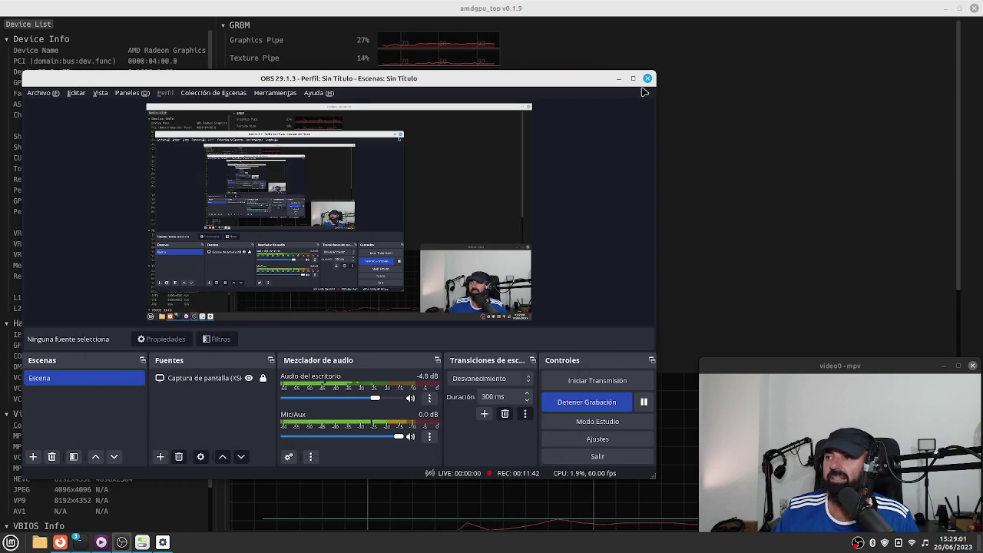
{"action": "left_click", "coordinate": [619, 78]}
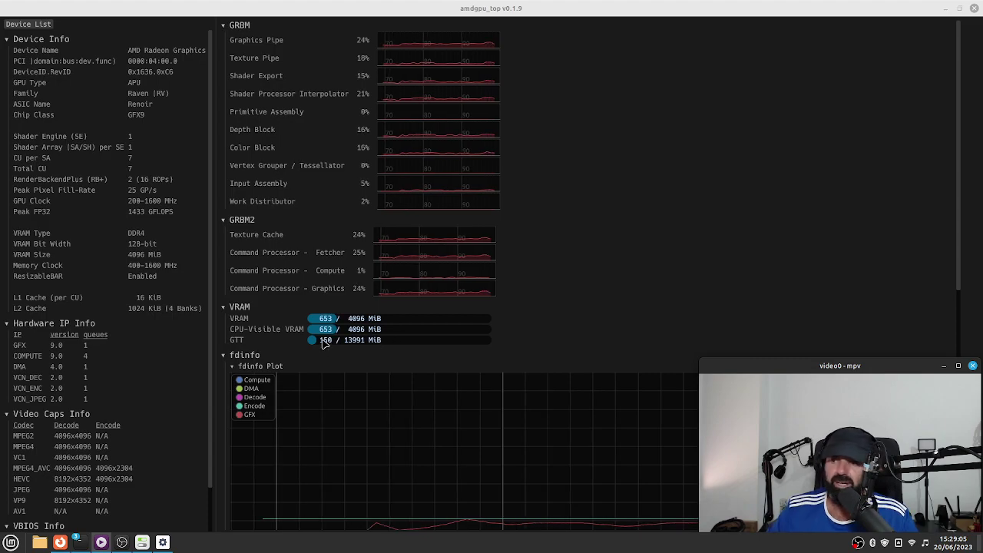
Scroll amdgpu_top down to Sensors and back up, then minimize it to reveal btop.
{"action": "scroll", "coordinate": [323, 343], "scroll_direction": "down", "scroll_amount": 10}
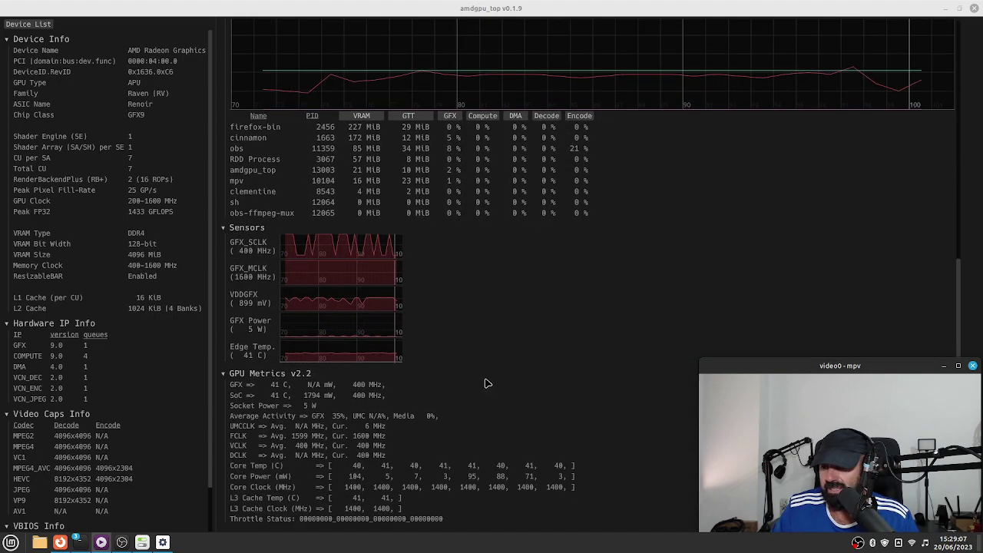
{"action": "scroll", "coordinate": [481, 371], "scroll_direction": "up", "scroll_amount": 3}
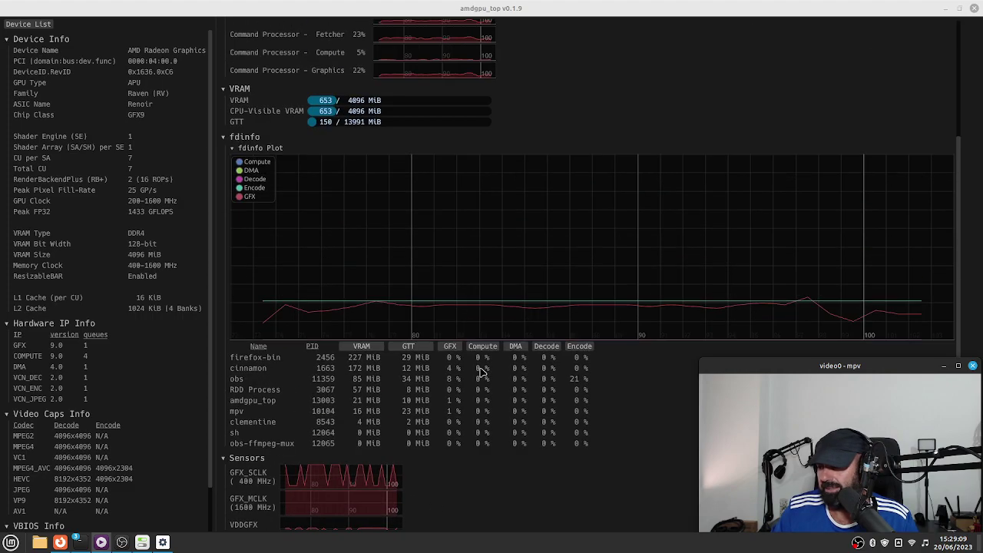
{"action": "scroll", "coordinate": [481, 372], "scroll_direction": "up", "scroll_amount": 3}
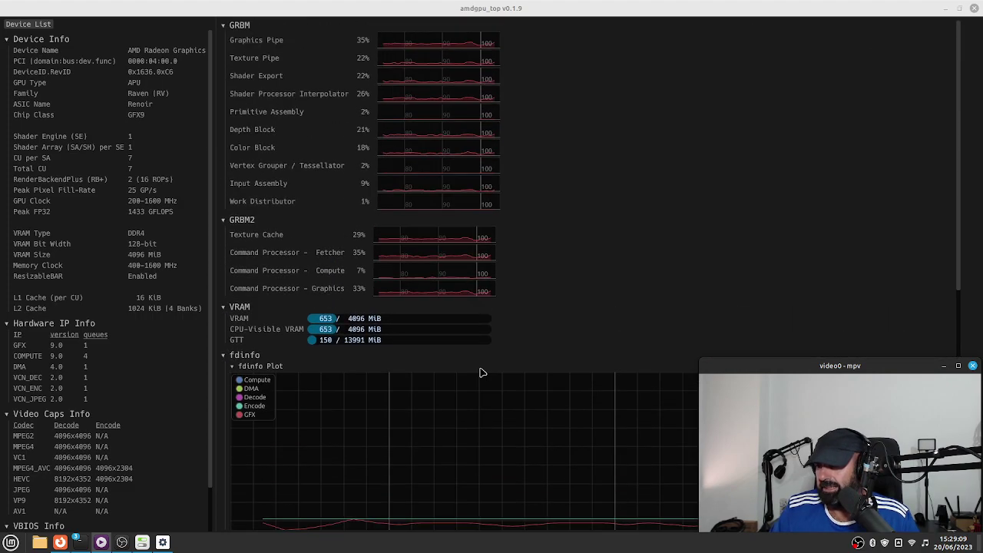
{"action": "left_click", "coordinate": [946, 11]}
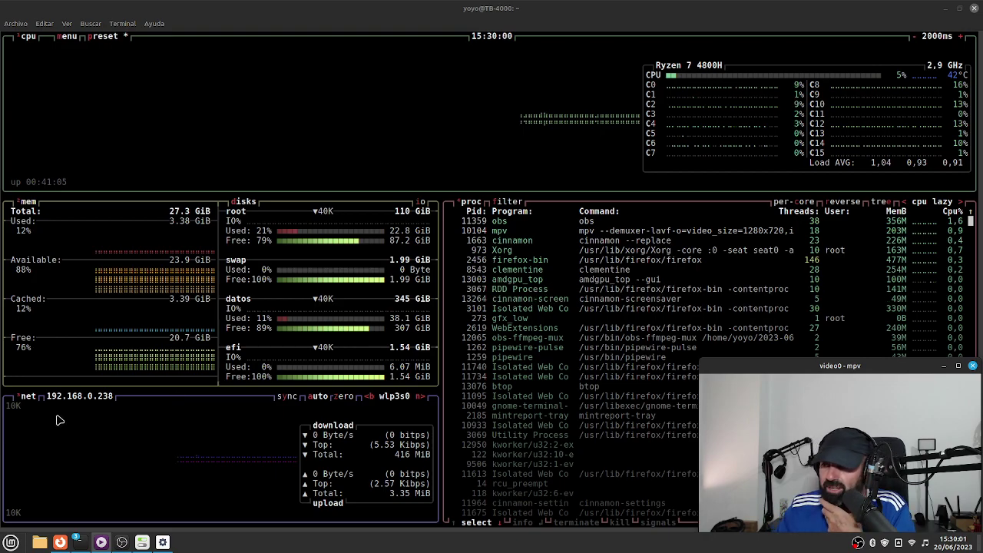
Bring Firefox's 9to5Linux Linux Mint 21.2 Beta article back to the front.
{"action": "left_click", "coordinate": [60, 542]}
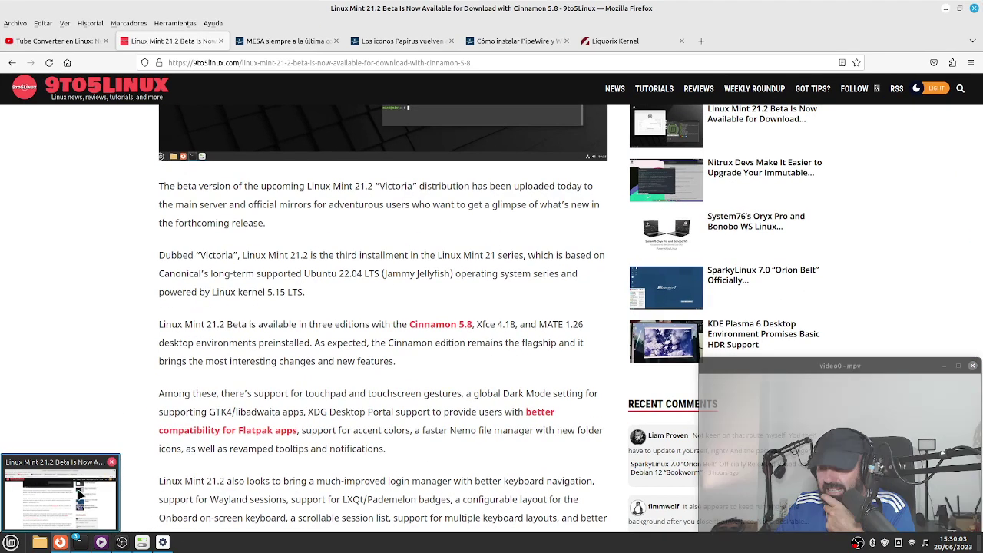
{"action": "scroll", "coordinate": [189, 371], "scroll_direction": "up", "scroll_amount": 5}
{"action": "scroll", "coordinate": [189, 375], "scroll_direction": "down", "scroll_amount": 1}
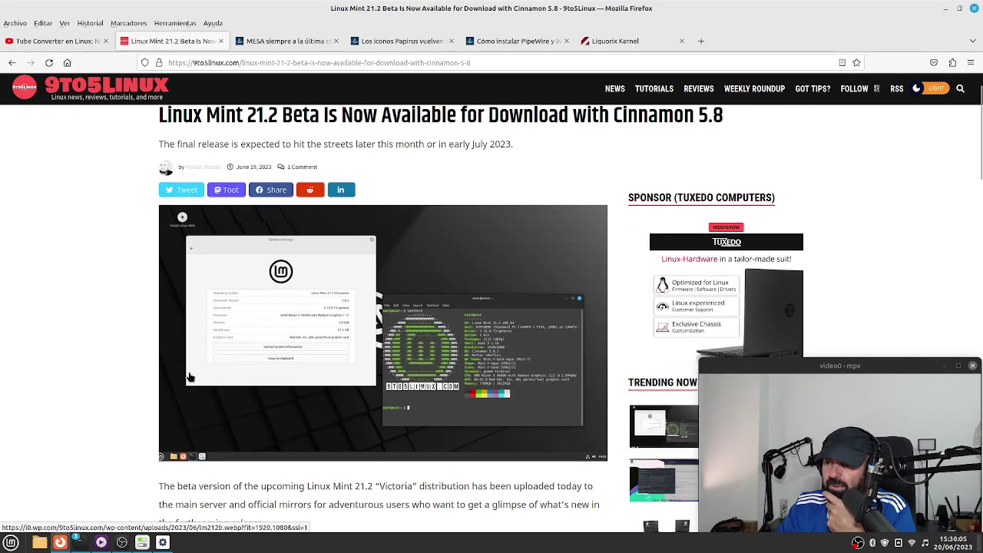
{"action": "scroll", "coordinate": [189, 376], "scroll_direction": "down", "scroll_amount": 1}
{"action": "scroll", "coordinate": [148, 373], "scroll_direction": "down", "scroll_amount": 3}
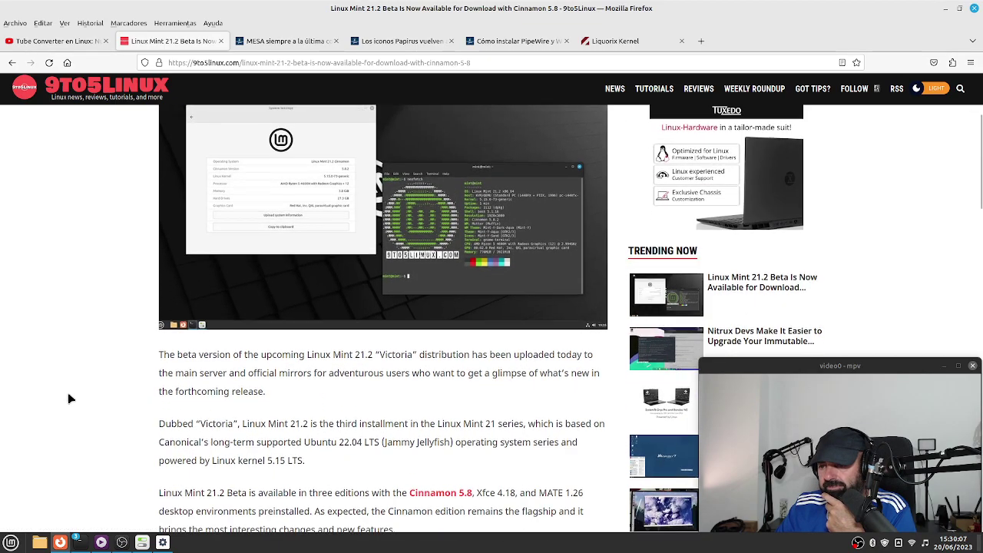
{"action": "scroll", "coordinate": [68, 398], "scroll_direction": "down", "scroll_amount": 1}
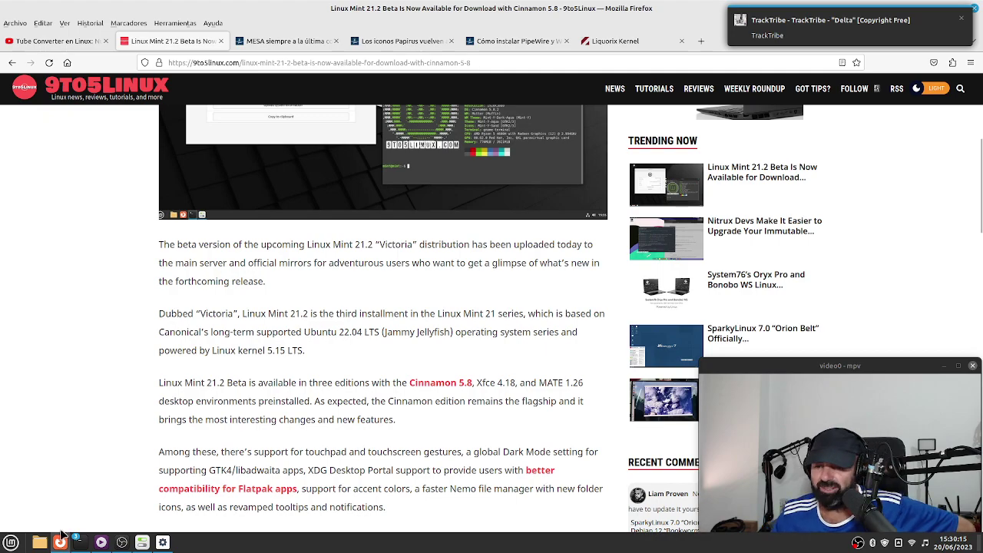
Open System Settings on its main overview, enlarge the window and browse the categories.
{"action": "left_click", "coordinate": [162, 542]}
{"action": "left_click", "coordinate": [156, 105]}
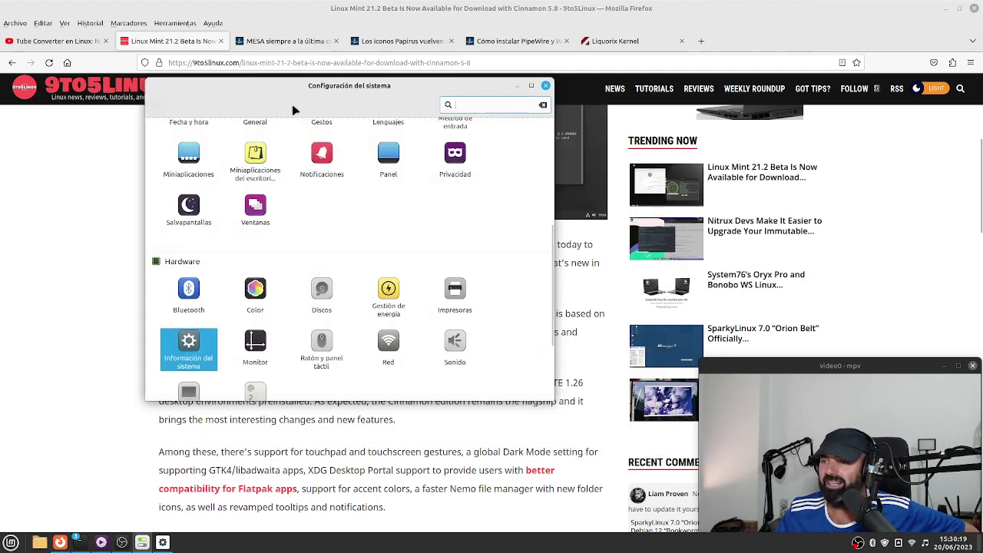
{"action": "left_click_drag", "start_coordinate": [549, 396], "coordinate": [693, 513]}
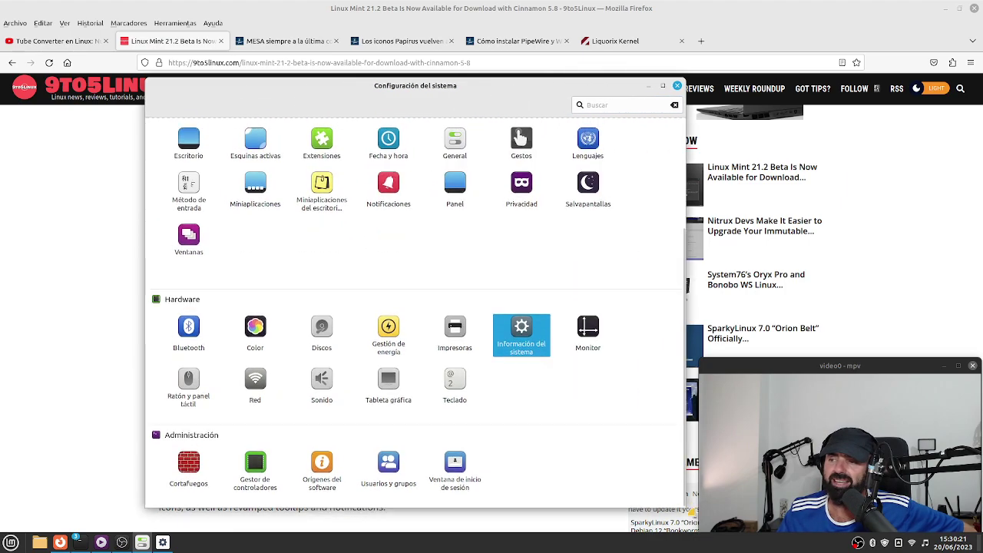
{"action": "left_click_drag", "start_coordinate": [333, 74], "coordinate": [170, 17]}
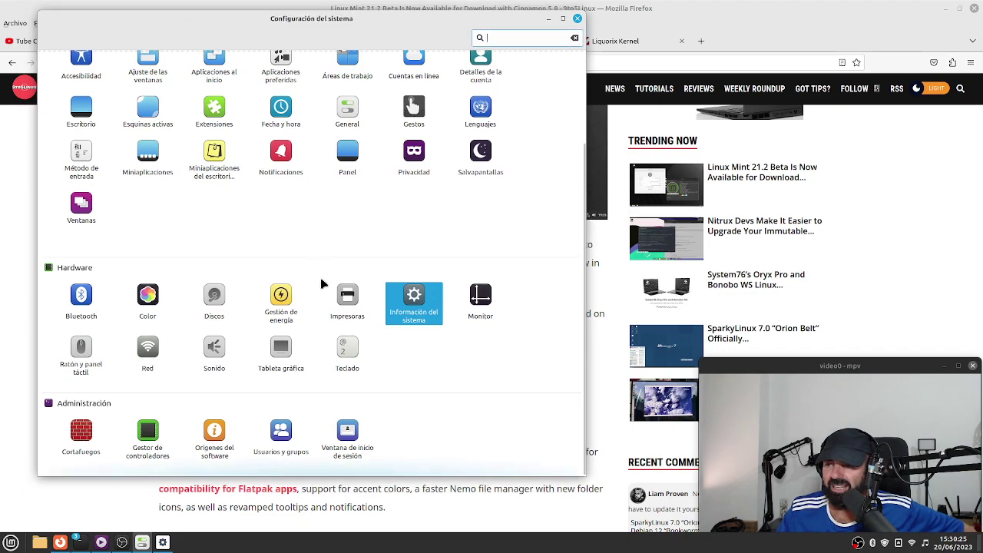
{"action": "scroll", "coordinate": [420, 383], "scroll_direction": "up", "scroll_amount": 3}
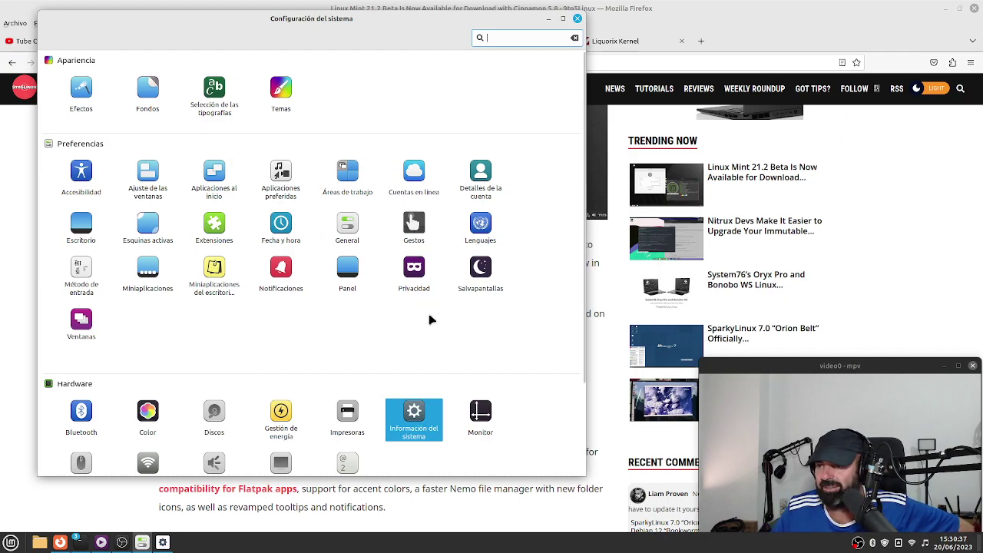
{"action": "scroll", "coordinate": [486, 284], "scroll_direction": "down", "scroll_amount": 2}
{"action": "scroll", "coordinate": [487, 288], "scroll_direction": "down", "scroll_amount": 1}
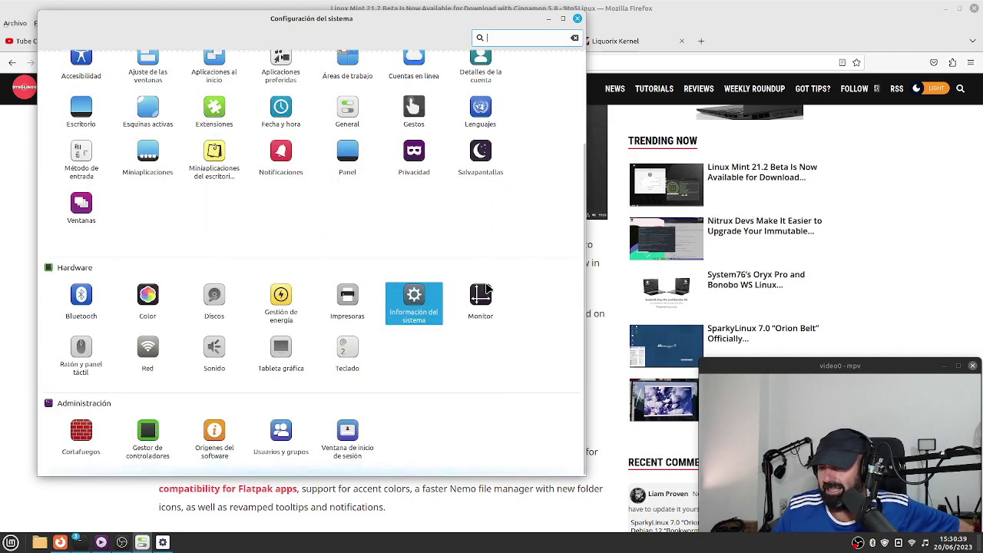
{"action": "scroll", "coordinate": [487, 285], "scroll_direction": "up", "scroll_amount": 3}
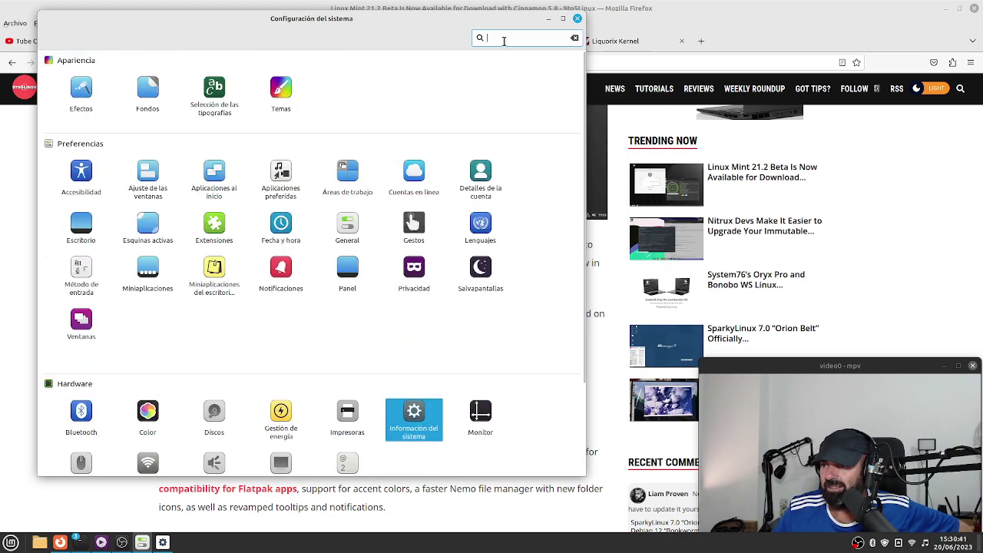
Search 'no', switch 'Activar las notificaciones' off in Notificaciones, and close System Settings.
{"action": "type", "text": "no"}
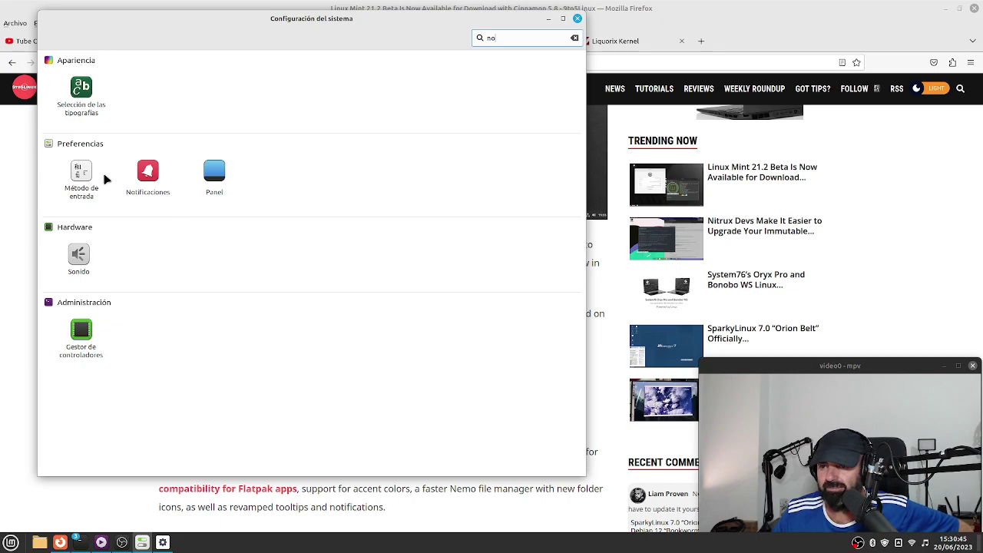
{"action": "left_click", "coordinate": [136, 178]}
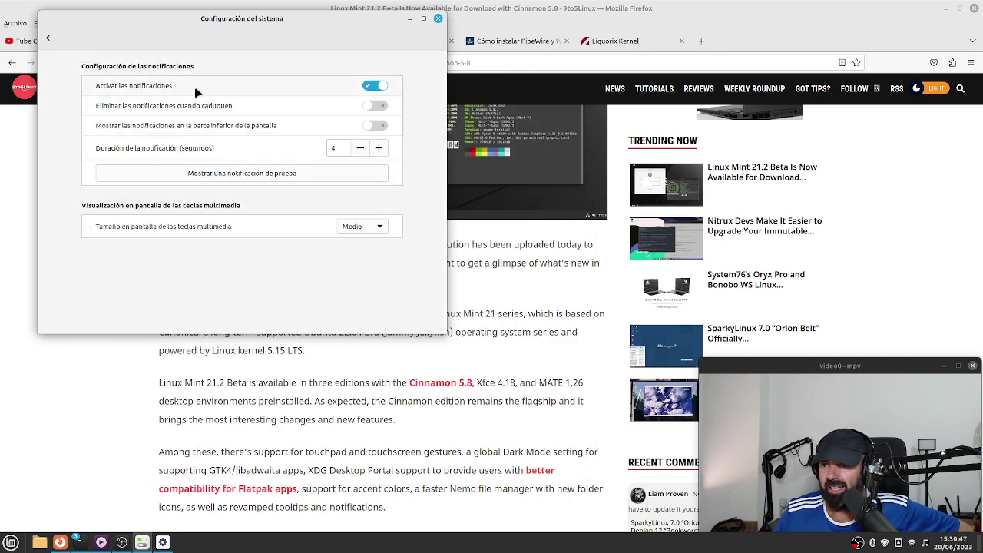
{"action": "left_click", "coordinate": [368, 89]}
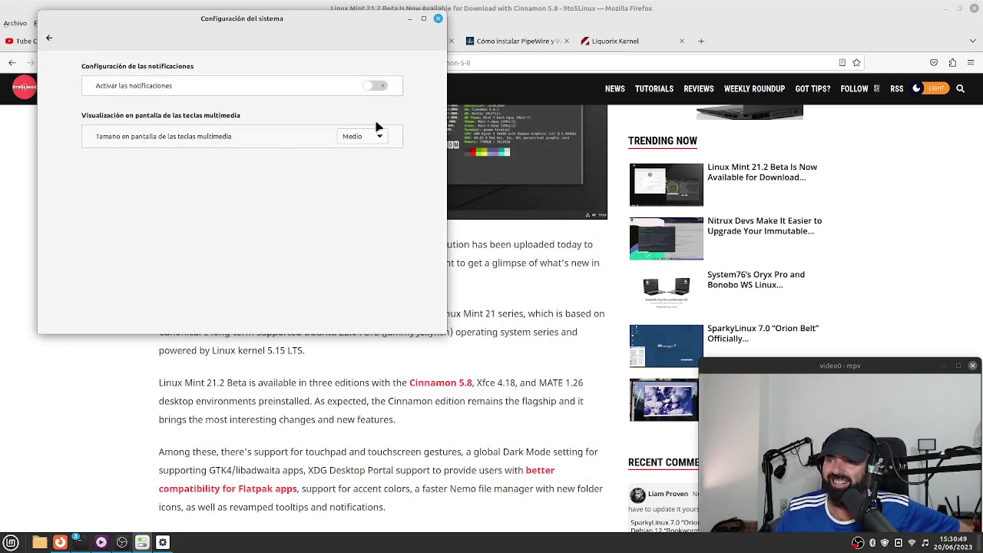
{"action": "left_click", "coordinate": [372, 88]}
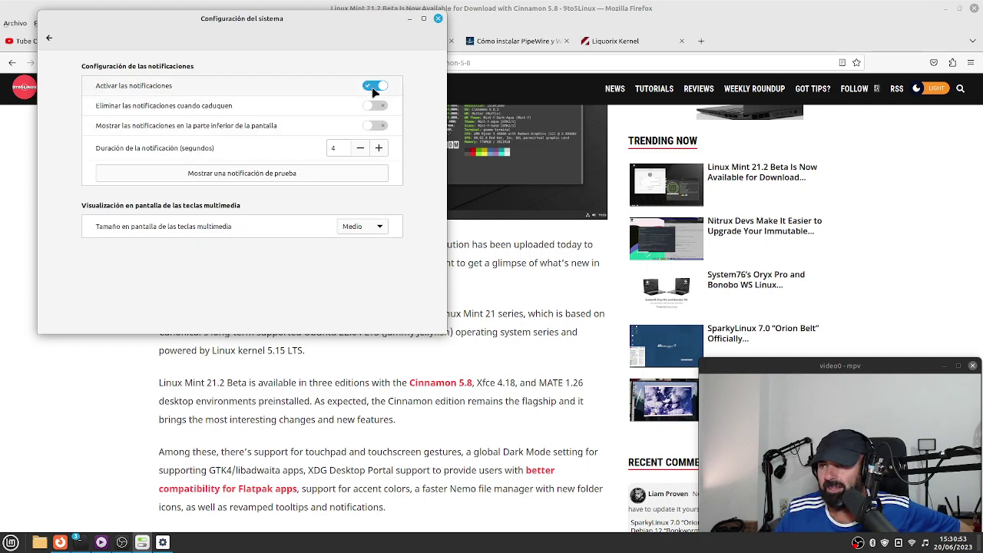
{"action": "left_click", "coordinate": [371, 86]}
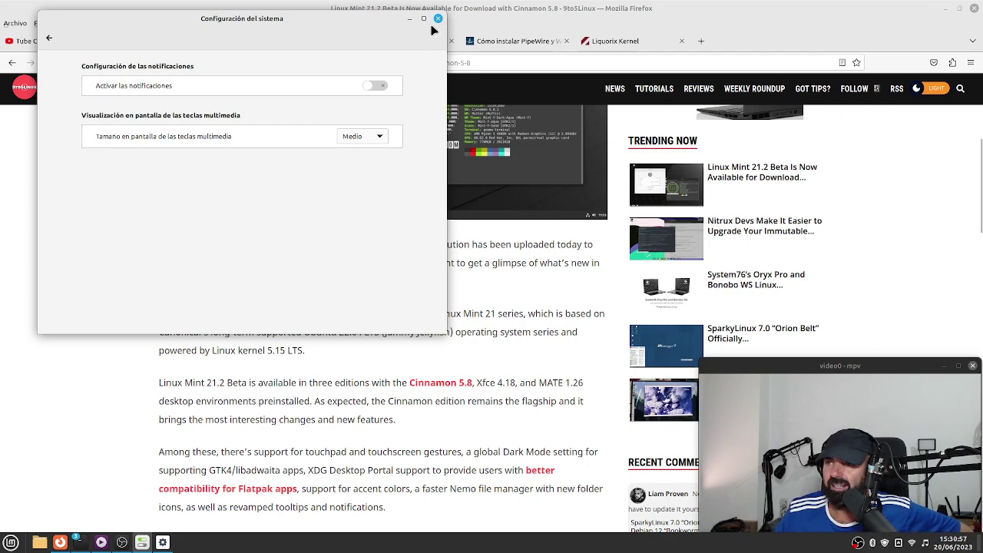
{"action": "left_click", "coordinate": [438, 18]}
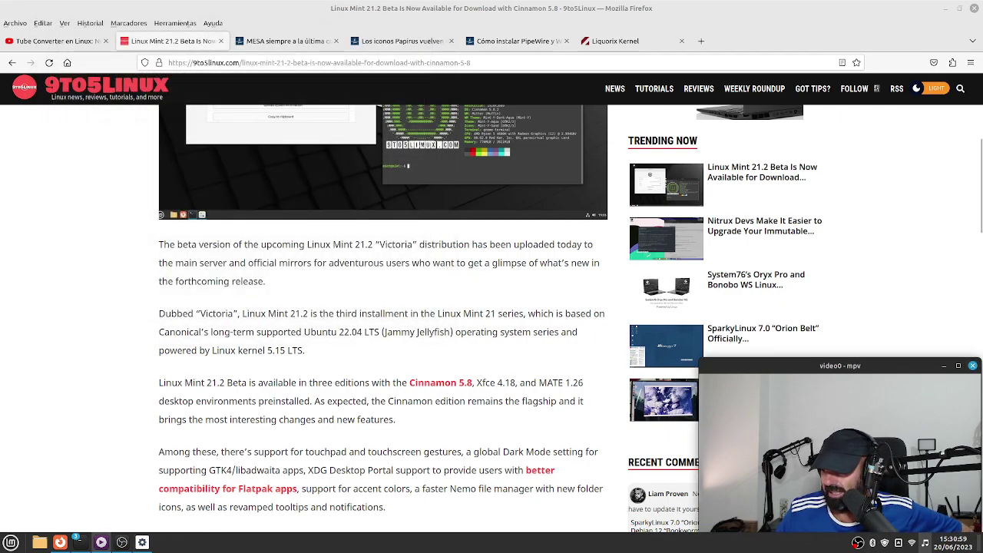
{"action": "left_click", "coordinate": [926, 543]}
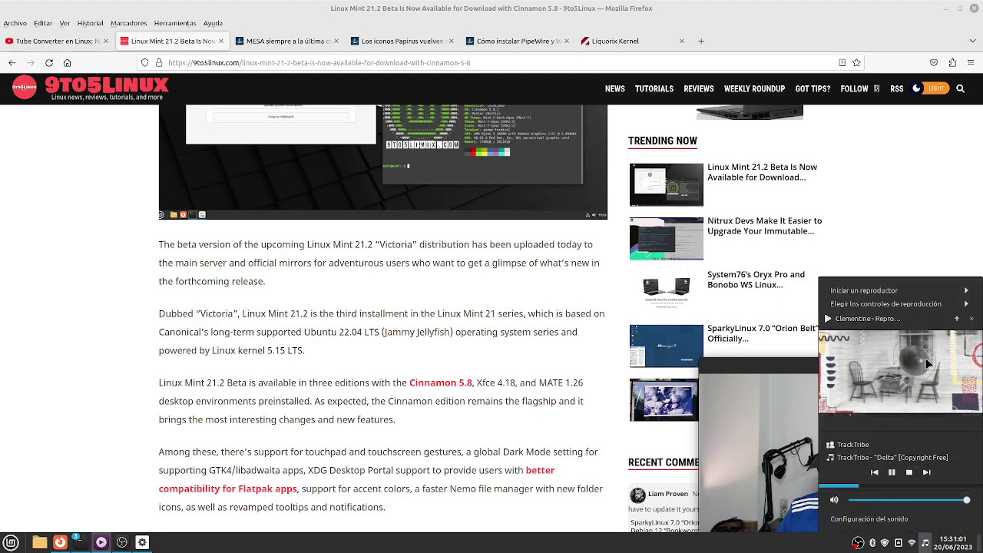
{"action": "left_click", "coordinate": [957, 318]}
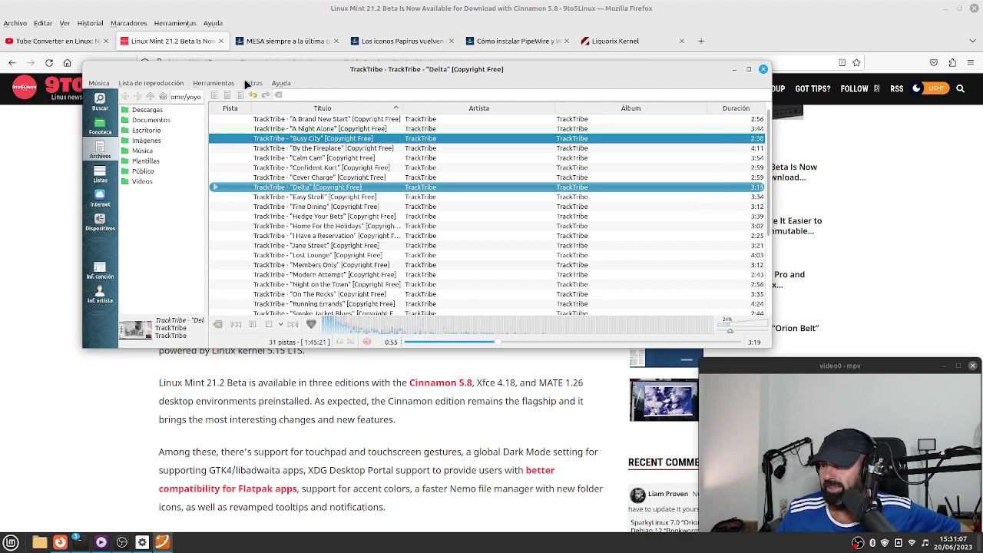
{"action": "left_click", "coordinate": [213, 83]}
{"action": "left_click", "coordinate": [224, 197]}
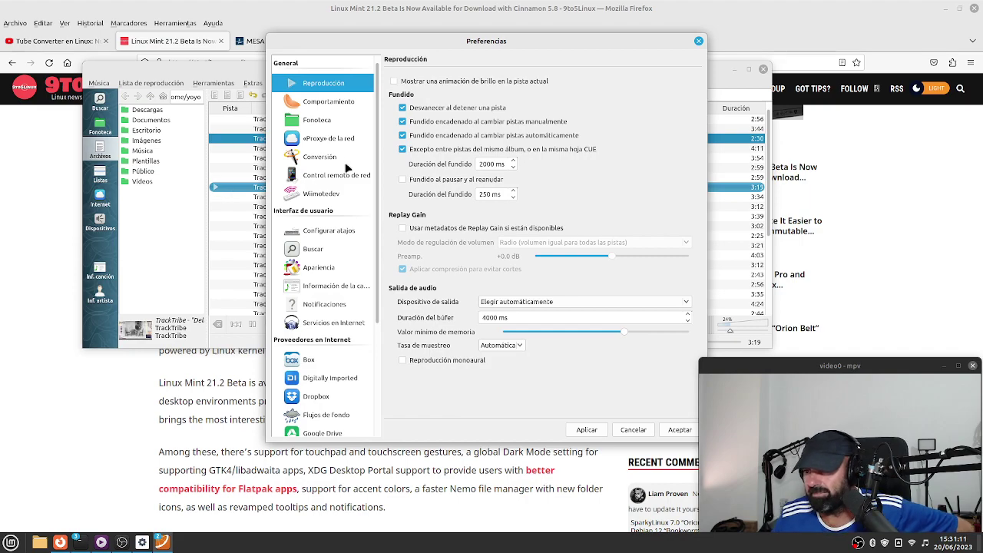
{"action": "scroll", "coordinate": [334, 343], "scroll_direction": "down", "scroll_amount": 3}
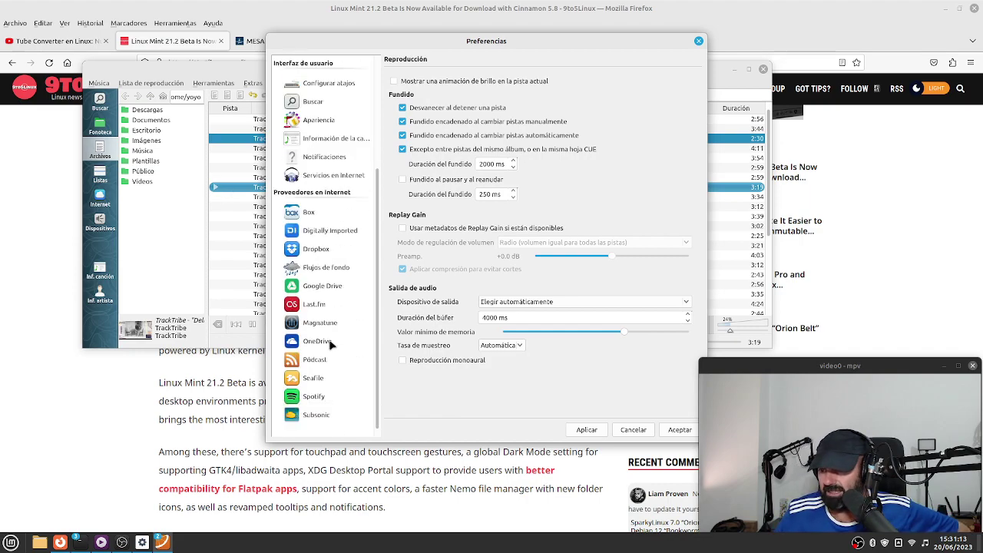
{"action": "scroll", "coordinate": [329, 343], "scroll_direction": "up", "scroll_amount": 3}
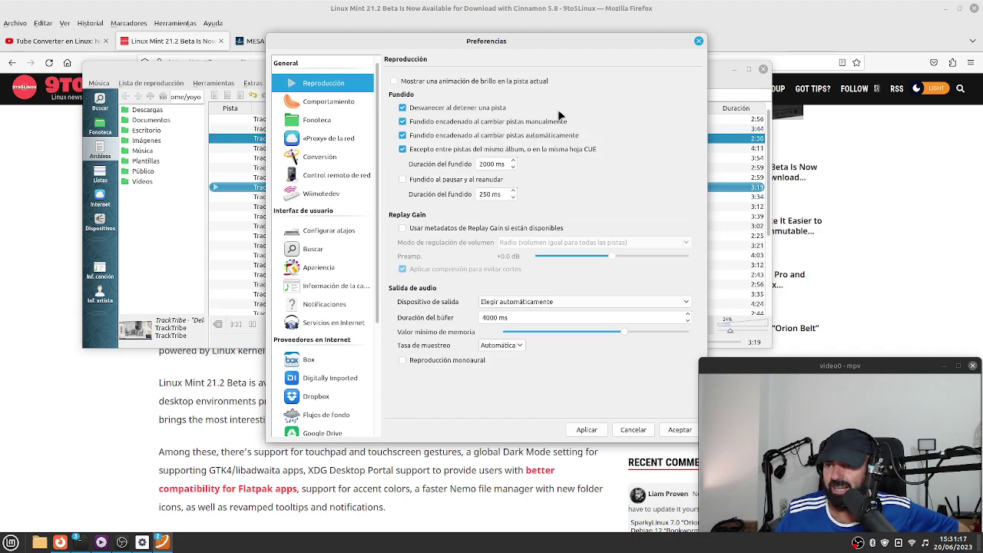
{"action": "left_click", "coordinate": [697, 41]}
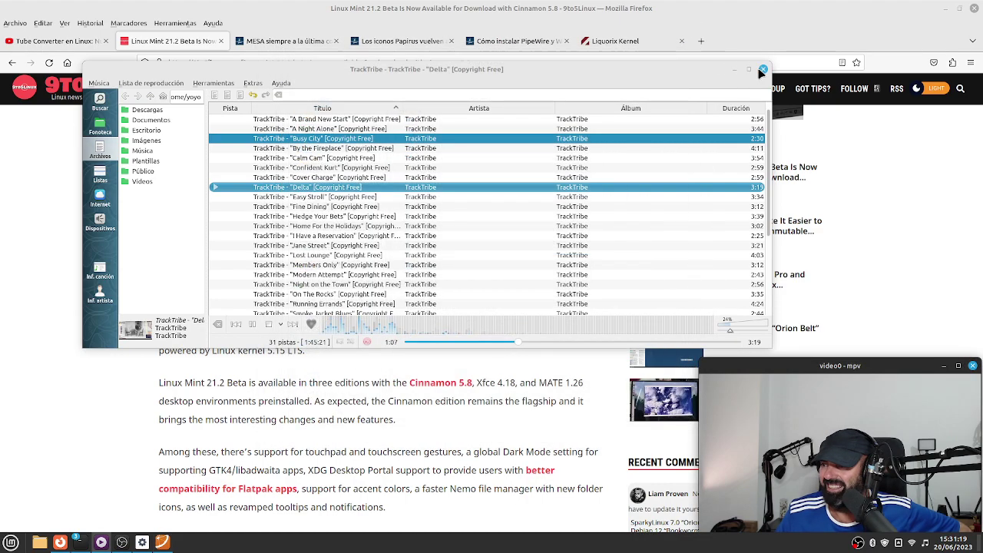
{"action": "left_click", "coordinate": [761, 69]}
{"action": "scroll", "coordinate": [139, 317], "scroll_direction": "up", "scroll_amount": 1}
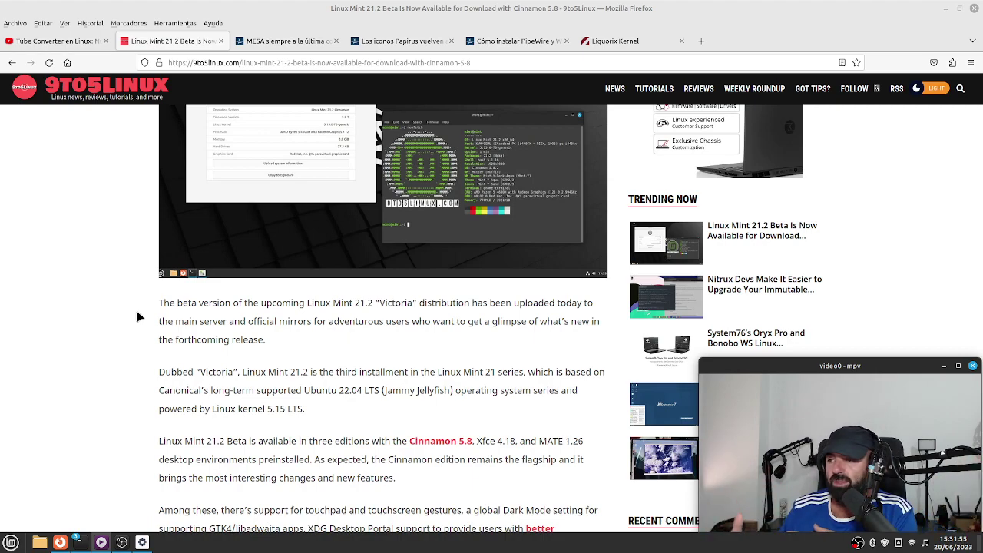
Load linuxmint.com in a new tab and scroll through the home page.
{"action": "left_click", "coordinate": [701, 42]}
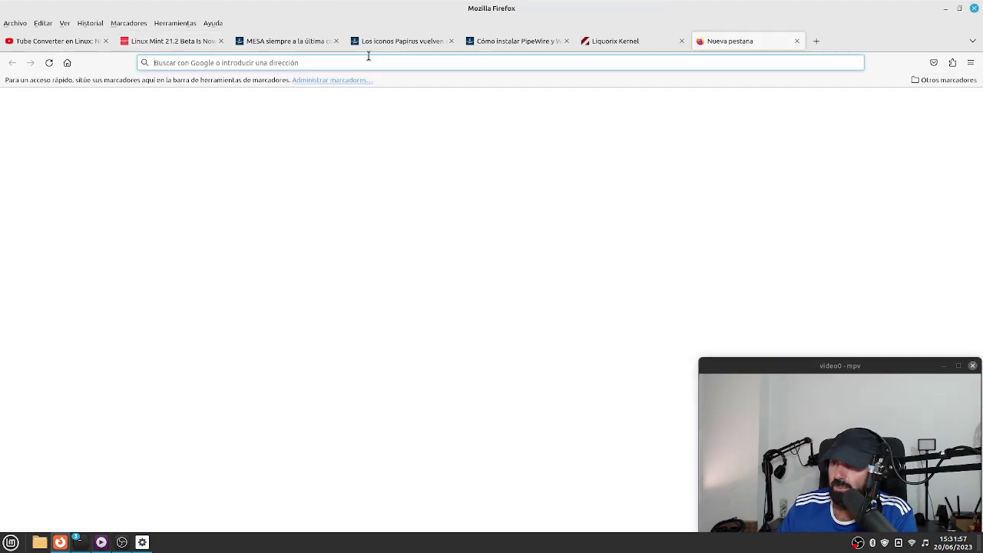
{"action": "type", "text": "lin"}
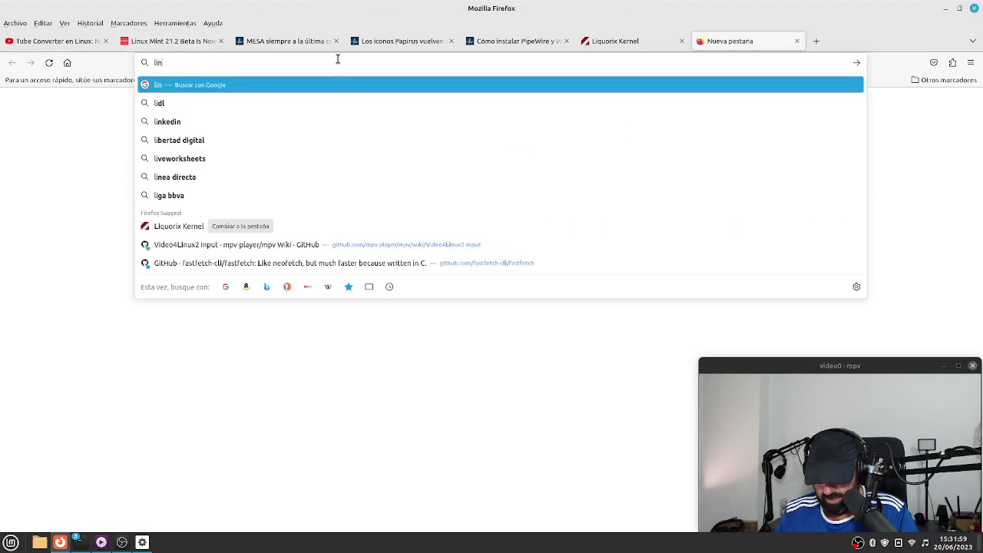
{"action": "type", "text": "uxm"}
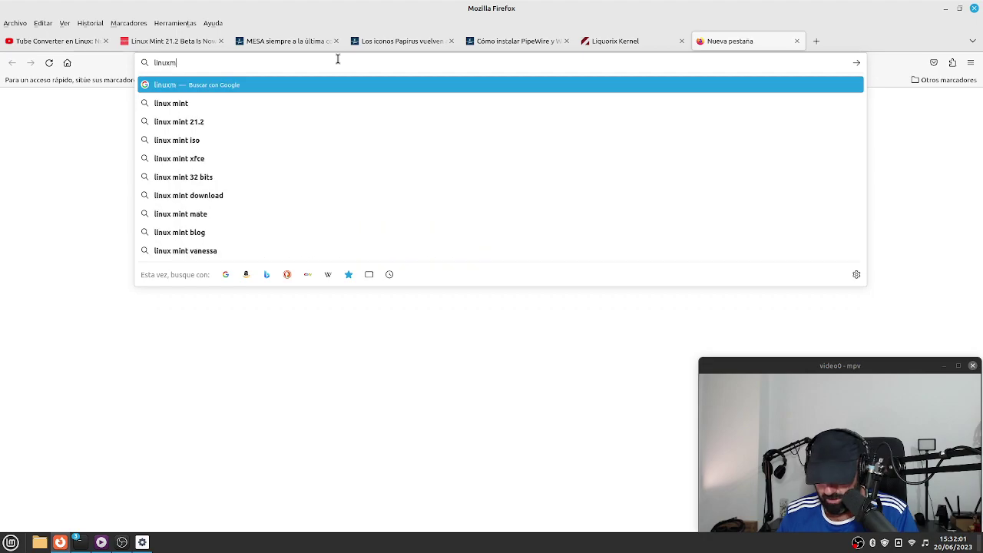
{"action": "type", "text": "int.com"}
{"action": "key", "text": "Return"}
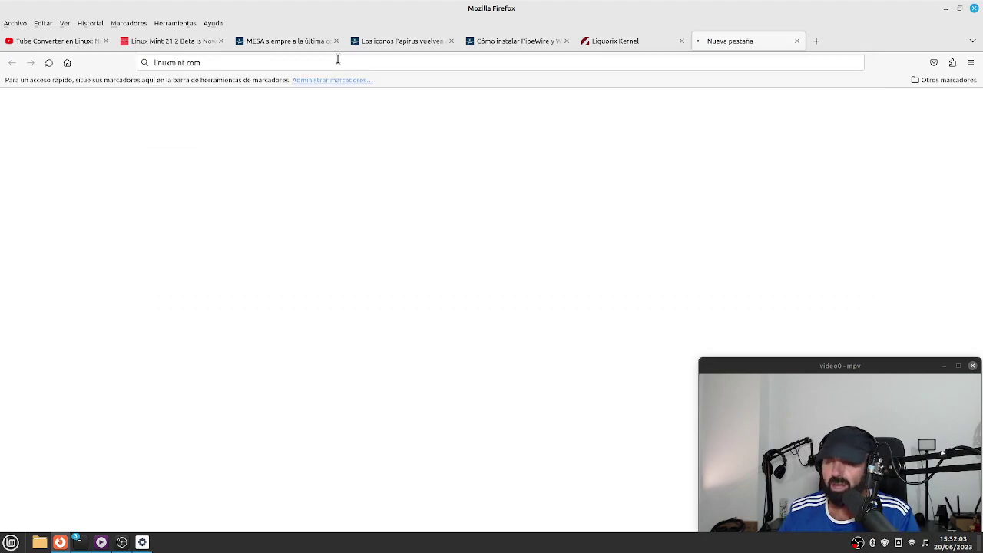
{"action": "scroll", "coordinate": [108, 311], "scroll_direction": "down", "scroll_amount": 10}
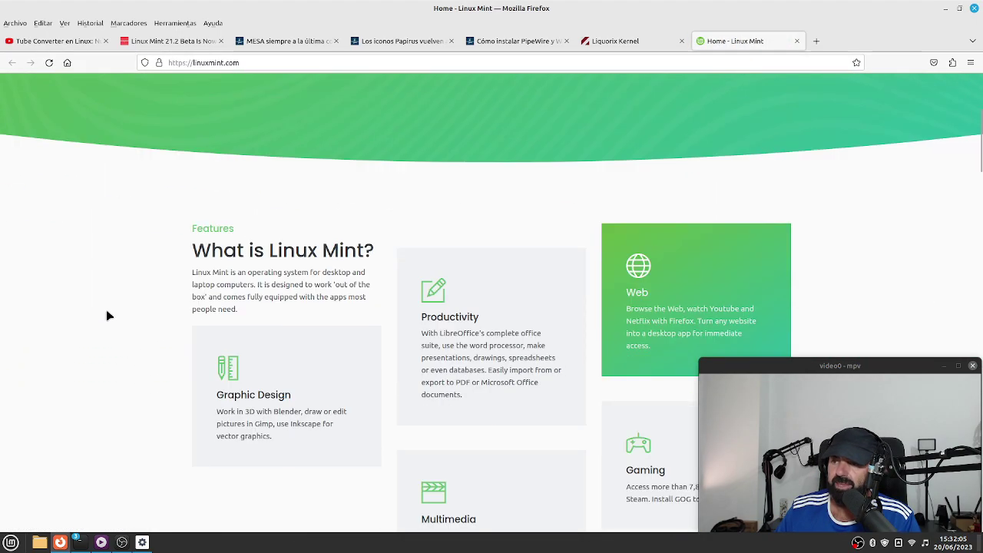
{"action": "scroll", "coordinate": [107, 316], "scroll_direction": "down", "scroll_amount": 15}
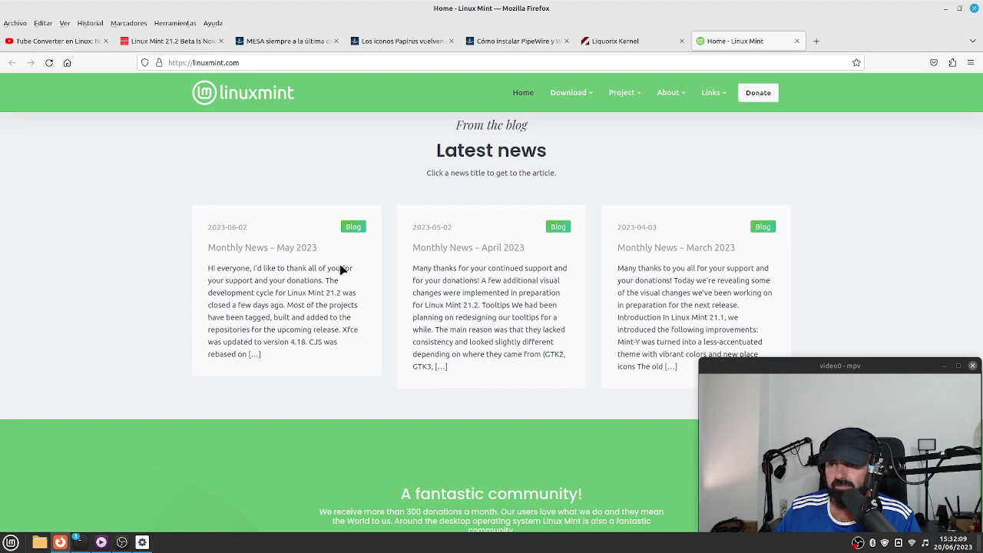
{"action": "scroll", "coordinate": [358, 278], "scroll_direction": "up", "scroll_amount": 20}
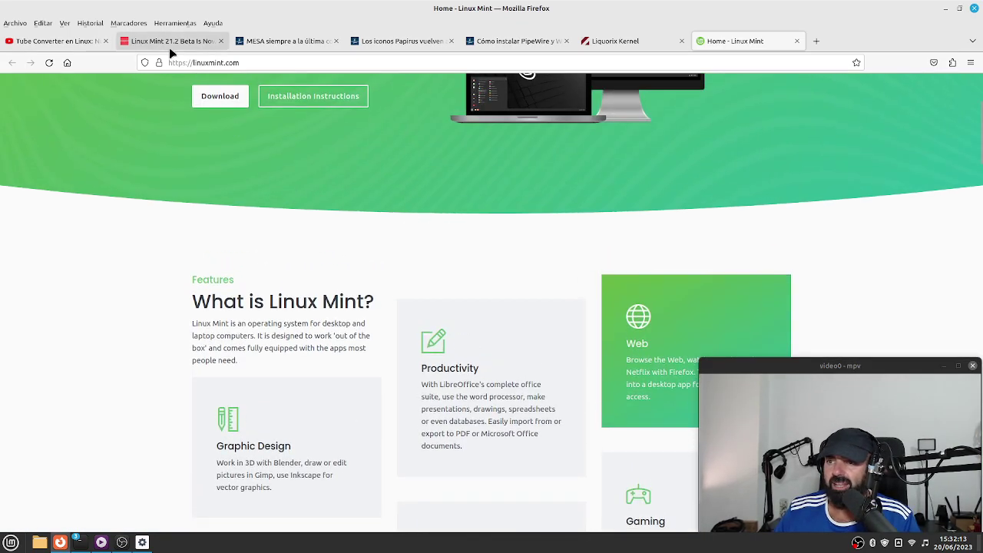
Scroll back through the 9to5Linux article, then return to the Linux Mint home page tab.
{"action": "left_click", "coordinate": [169, 44]}
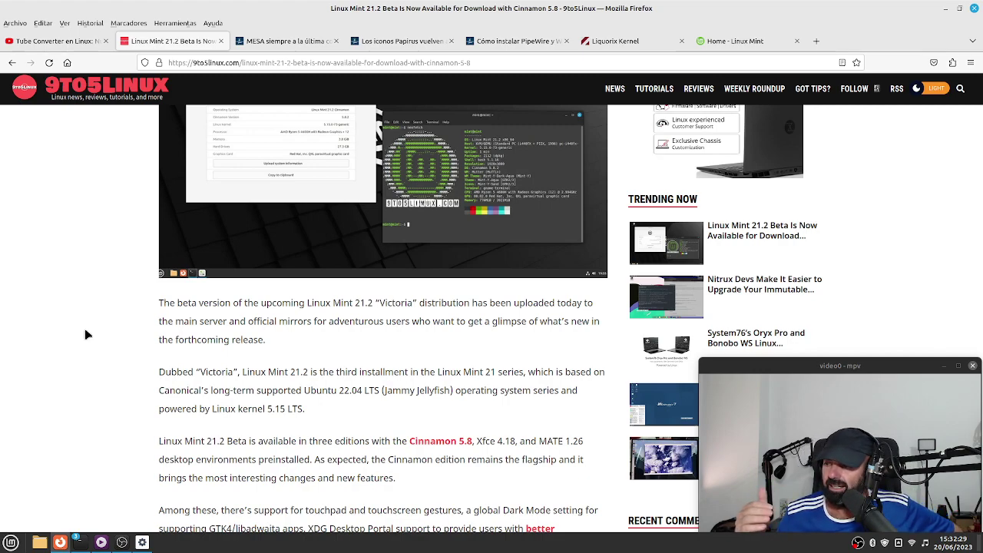
{"action": "scroll", "coordinate": [440, 276], "scroll_direction": "up", "scroll_amount": 3}
{"action": "scroll", "coordinate": [440, 277], "scroll_direction": "down", "scroll_amount": 15}
{"action": "scroll", "coordinate": [423, 331], "scroll_direction": "up", "scroll_amount": 2}
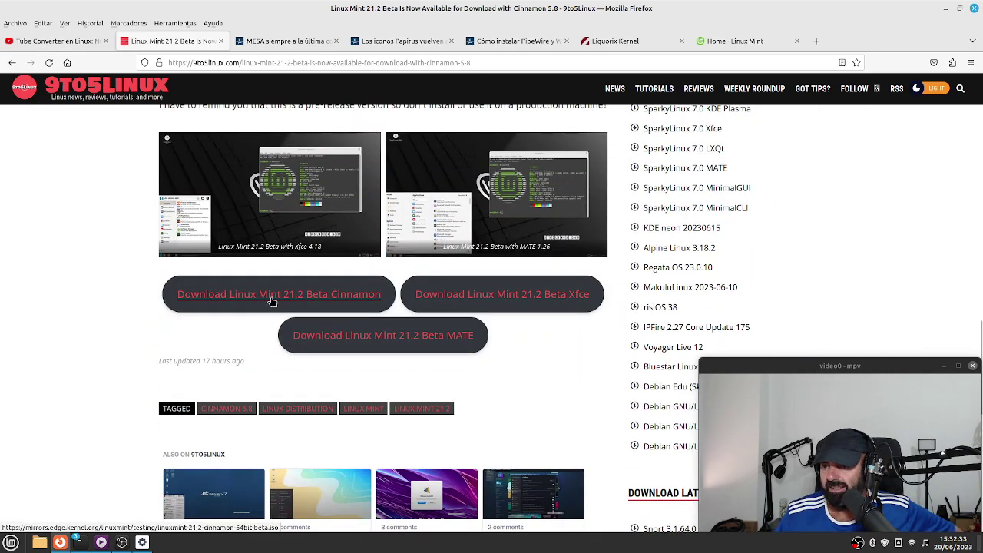
{"action": "scroll", "coordinate": [346, 298], "scroll_direction": "up", "scroll_amount": 10}
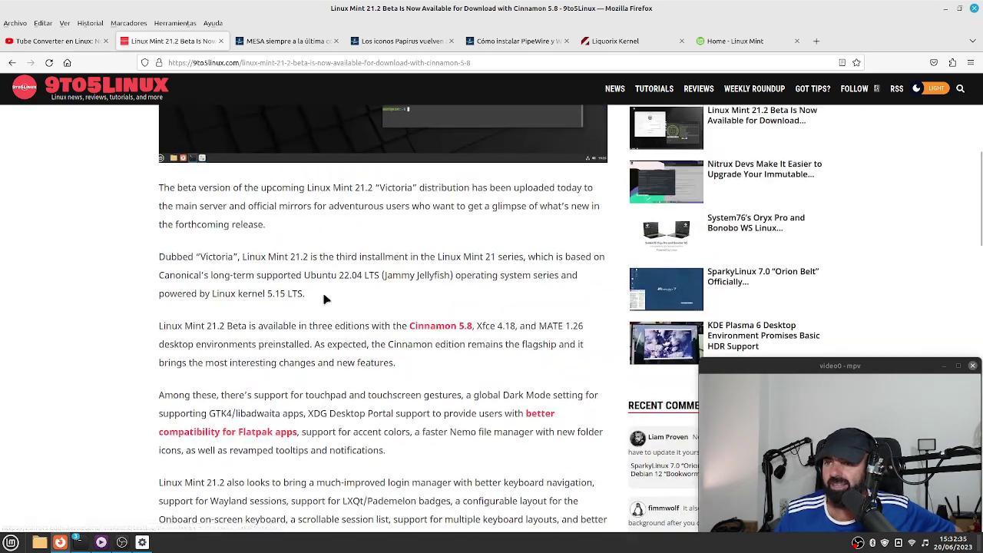
{"action": "scroll", "coordinate": [324, 300], "scroll_direction": "up", "scroll_amount": 5}
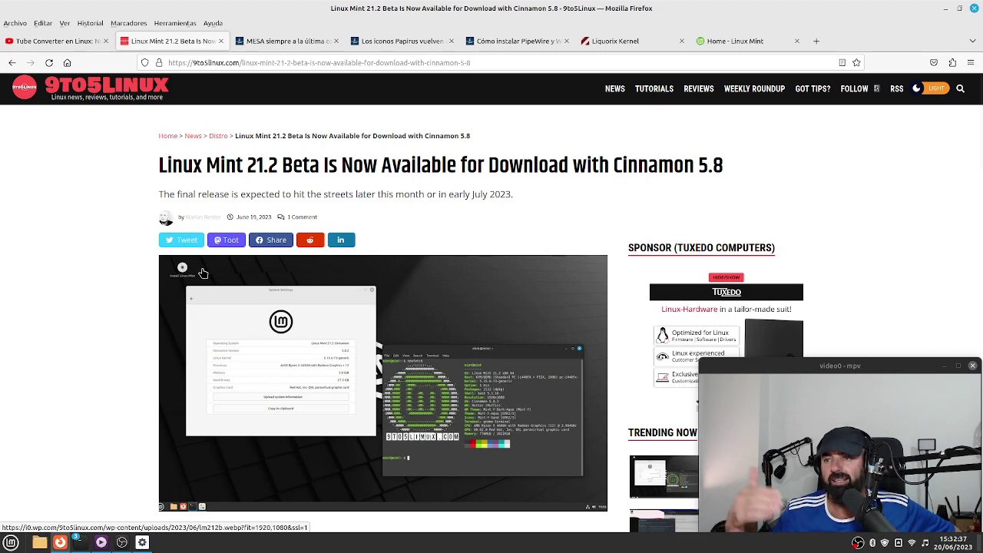
{"action": "left_click", "coordinate": [736, 41]}
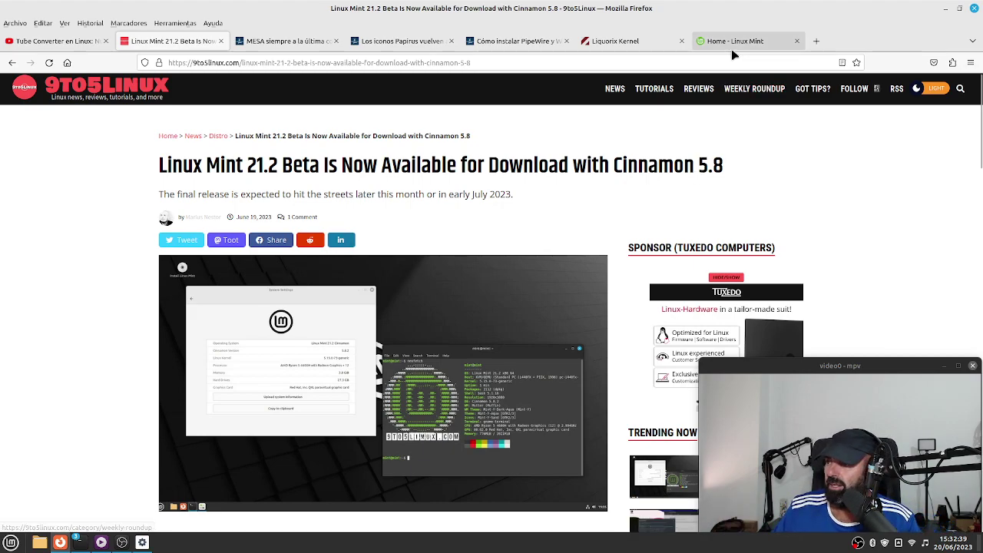
Go to the Linux Mint download page and open the Cinnamon Edition download.
{"action": "scroll", "coordinate": [638, 212], "scroll_direction": "up", "scroll_amount": 3}
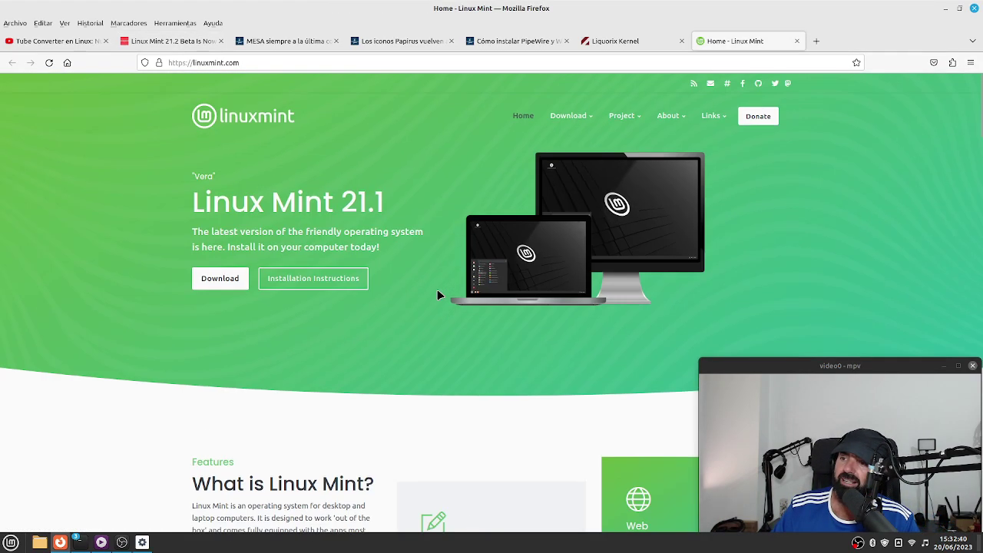
{"action": "left_click", "coordinate": [216, 282]}
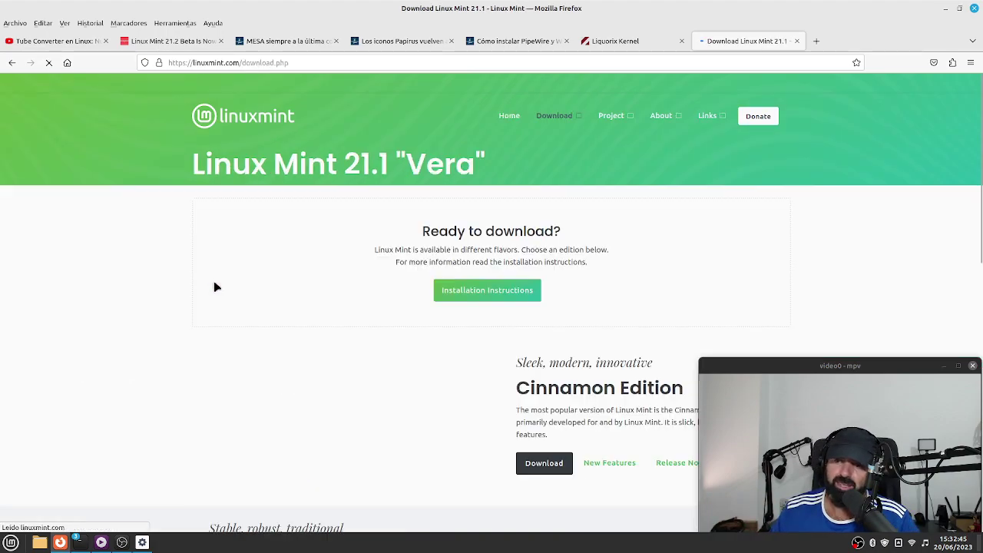
{"action": "scroll", "coordinate": [276, 311], "scroll_direction": "down", "scroll_amount": 2}
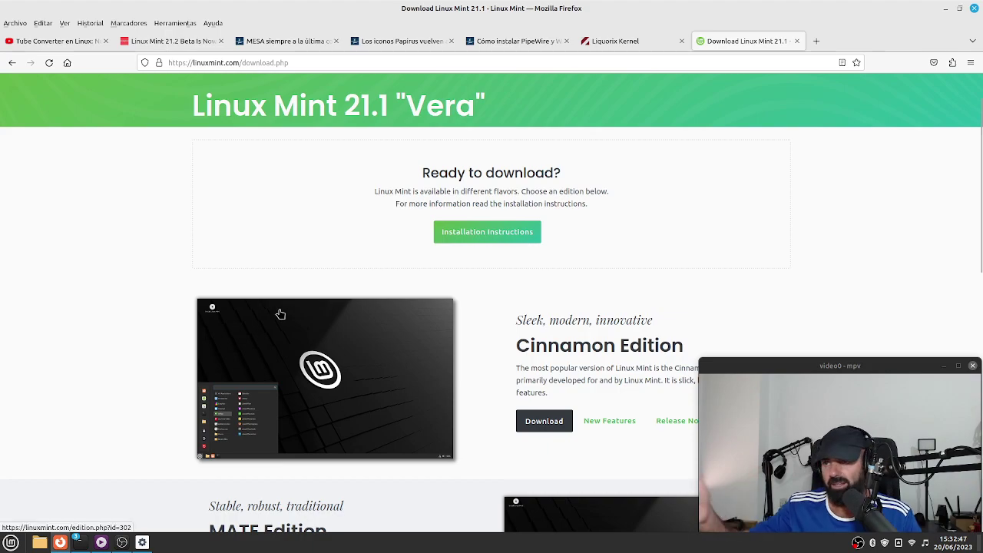
{"action": "scroll", "coordinate": [546, 352], "scroll_direction": "down", "scroll_amount": 1}
{"action": "left_click", "coordinate": [547, 361]}
Copy the HEAnet mirror's Linux Mint 21.1 Cinnamon ISO link and open a new tab.
{"action": "scroll", "coordinate": [255, 302], "scroll_direction": "down", "scroll_amount": 15}
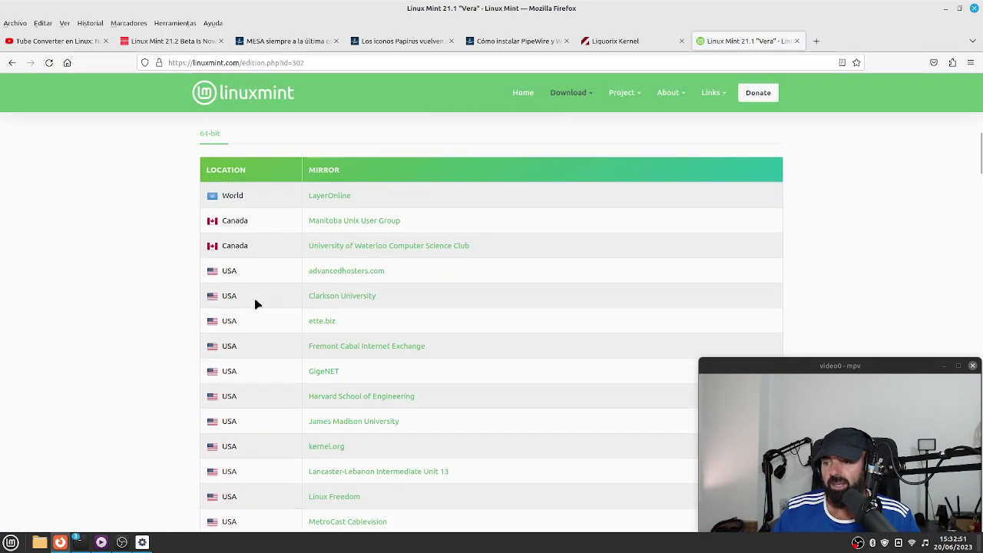
{"action": "scroll", "coordinate": [256, 302], "scroll_direction": "down", "scroll_amount": 12}
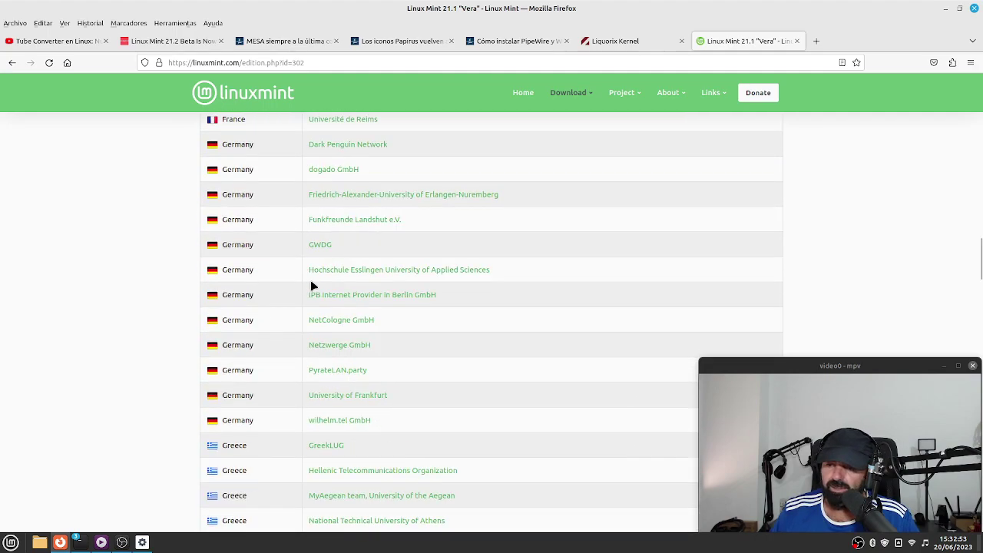
{"action": "right_click", "coordinate": [323, 397]}
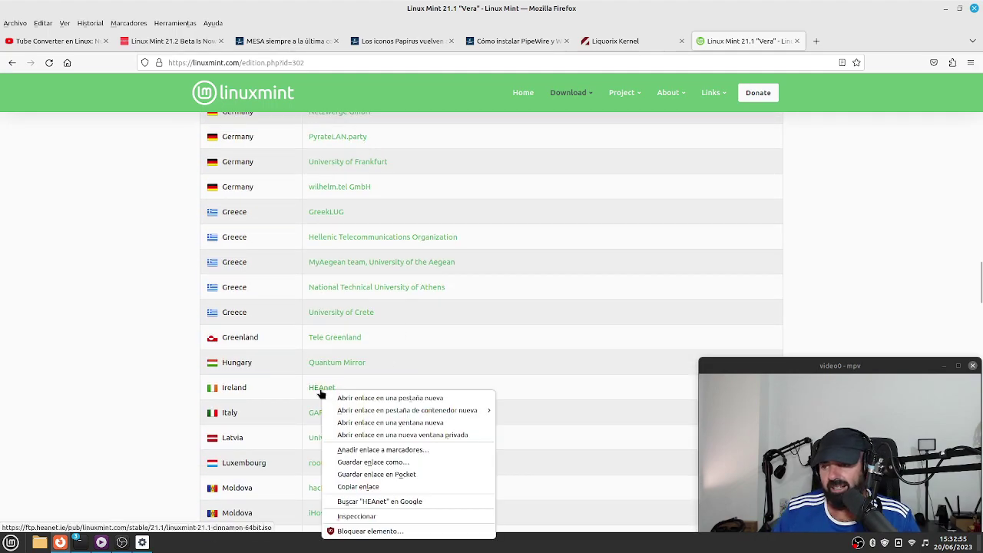
{"action": "left_click", "coordinate": [415, 493]}
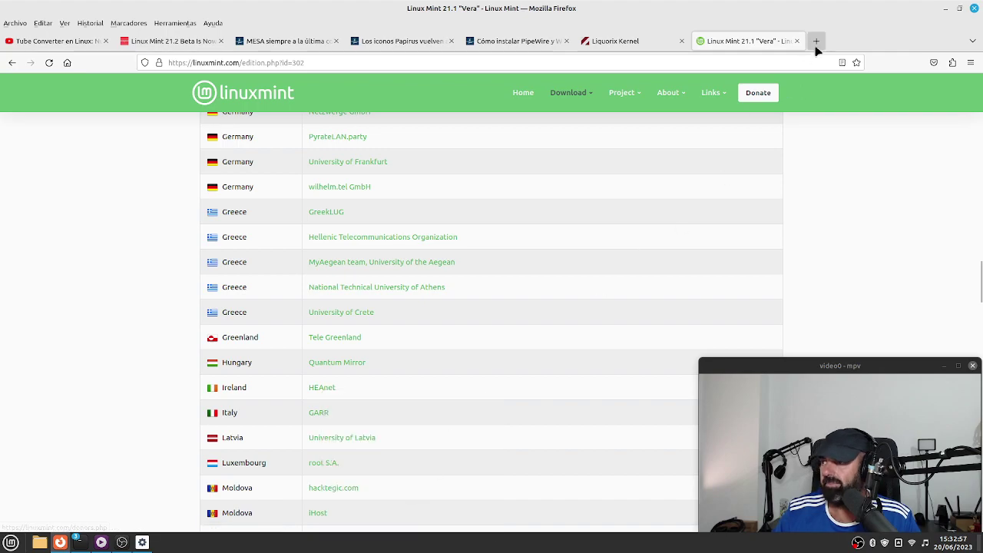
{"action": "left_click", "coordinate": [817, 41]}
Paste the HEAnet ISO link, trim it to /pub/linuxmint.com/, load it and open testing/.
{"action": "right_click", "coordinate": [502, 63]}
{"action": "left_click", "coordinate": [551, 124]}
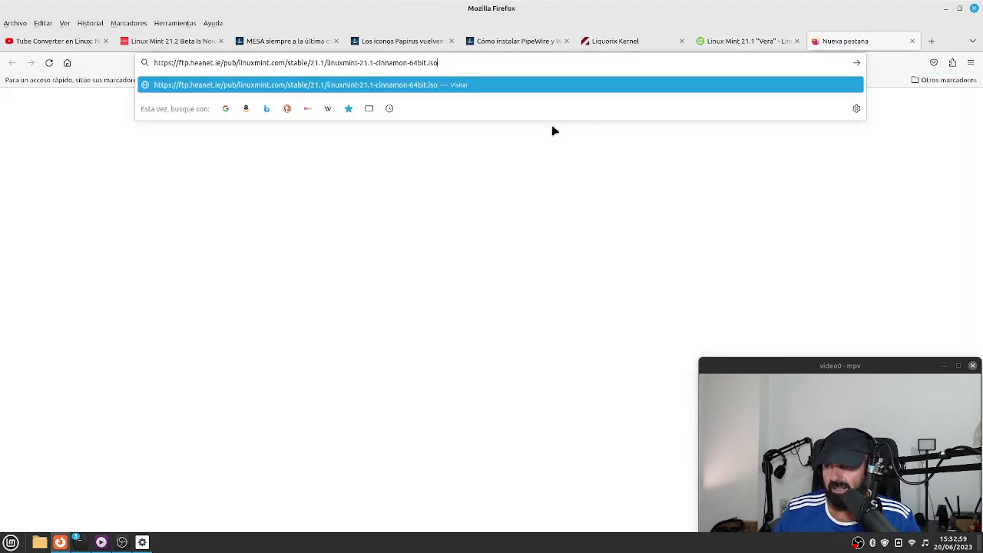
{"action": "key", "text": "BackSpace"}
{"action": "key", "text": "BackSpace"}
{"action": "key", "text": "BackSpace"}
{"action": "key", "text": "BackSpace"}
{"action": "key", "text": "BackSpace"}
{"action": "key", "text": "BackSpace"}
{"action": "key", "text": "BackSpace"}
{"action": "key", "text": "BackSpace"}
{"action": "key", "text": "BackSpace"}
{"action": "key", "text": "BackSpace"}
{"action": "key", "text": "BackSpace"}
{"action": "key", "text": "BackSpace"}
{"action": "key", "text": "BackSpace"}
{"action": "key", "text": "BackSpace"}
{"action": "key", "text": "BackSpace"}
{"action": "key", "text": "BackSpace"}
{"action": "key", "text": "BackSpace"}
{"action": "key", "text": "BackSpace"}
{"action": "key", "text": "BackSpace"}
{"action": "key", "text": "BackSpace"}
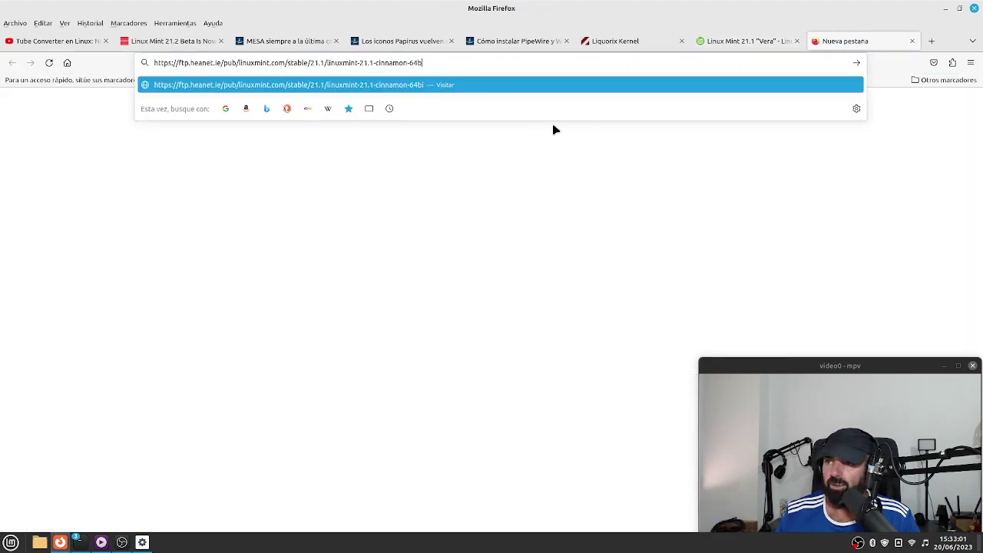
{"action": "key", "text": "BackSpace"}
{"action": "key", "text": "BackSpace"}
{"action": "key", "text": "BackSpace"}
{"action": "key", "text": "BackSpace"}
{"action": "key", "text": "BackSpace"}
{"action": "key", "text": "BackSpace"}
{"action": "key", "text": "BackSpace"}
{"action": "key", "text": "BackSpace"}
{"action": "key", "text": "BackSpace"}
{"action": "key", "text": "BackSpace"}
{"action": "key", "text": "BackSpace"}
{"action": "key", "text": "BackSpace"}
{"action": "key", "text": "BackSpace"}
{"action": "key", "text": "BackSpace"}
{"action": "key", "text": "BackSpace"}
{"action": "key", "text": "BackSpace"}
{"action": "key", "text": "BackSpace"}
{"action": "key", "text": "BackSpace"}
{"action": "key", "text": "BackSpace"}
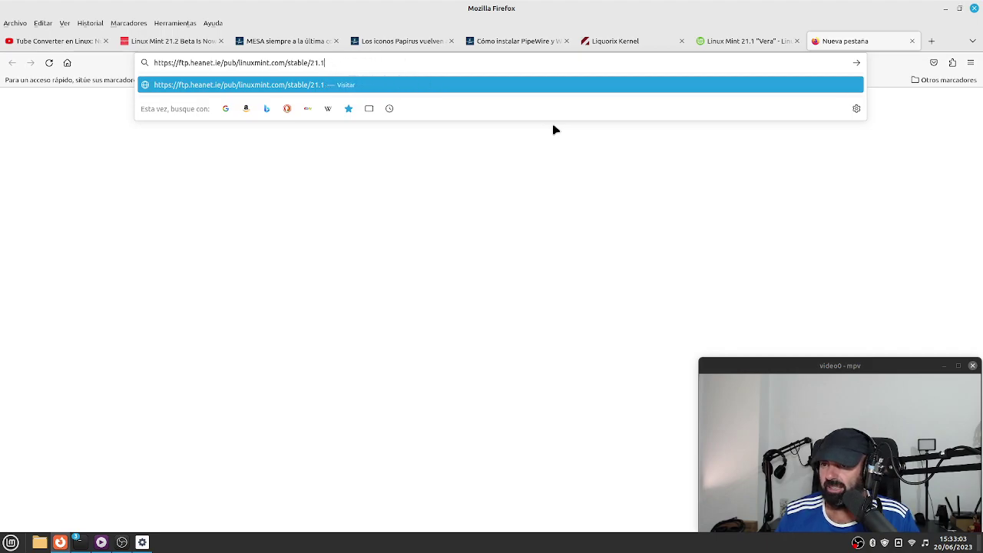
{"action": "key", "text": "BackSpace"}
{"action": "key", "text": "BackSpace"}
{"action": "key", "text": "BackSpace"}
{"action": "key", "text": "BackSpace"}
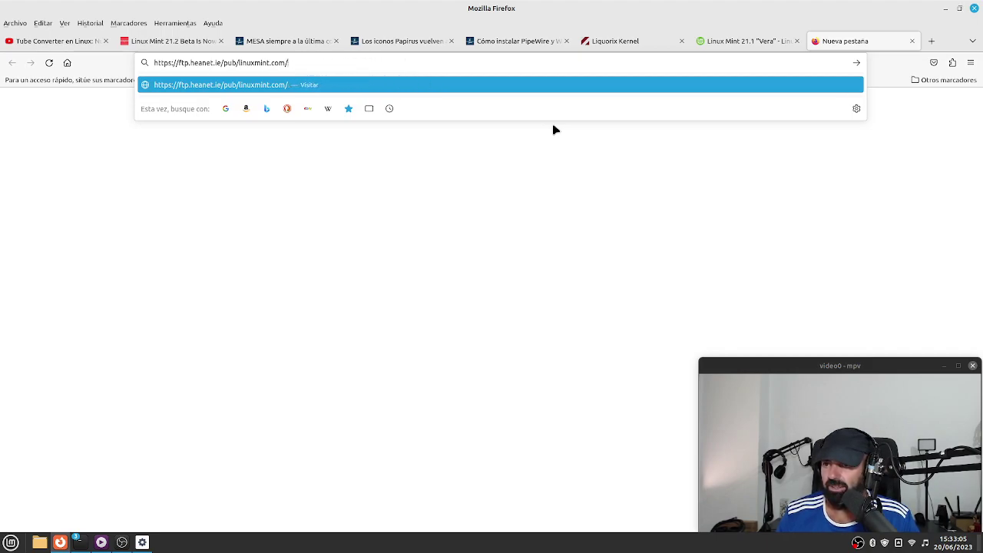
{"action": "key", "text": "Return"}
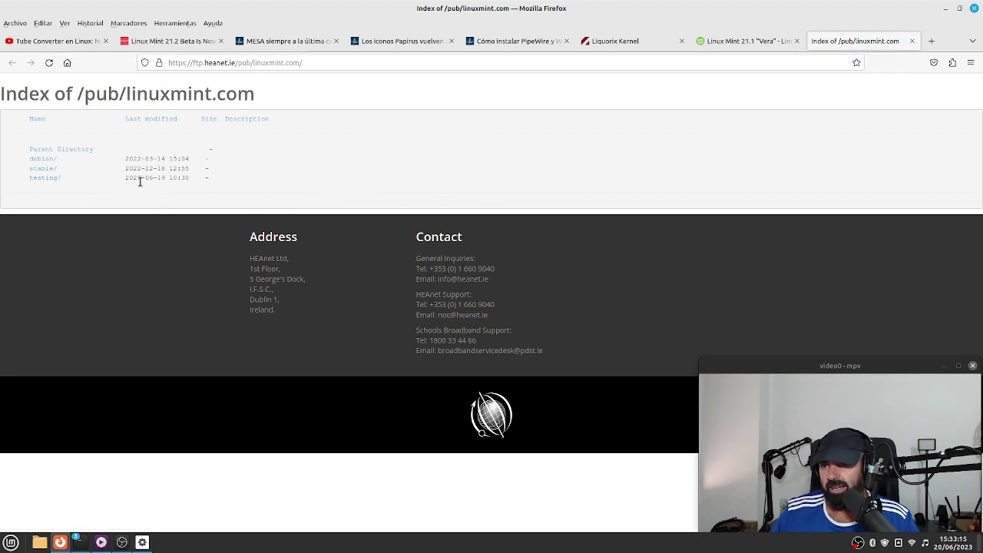
{"action": "left_click", "coordinate": [45, 180]}
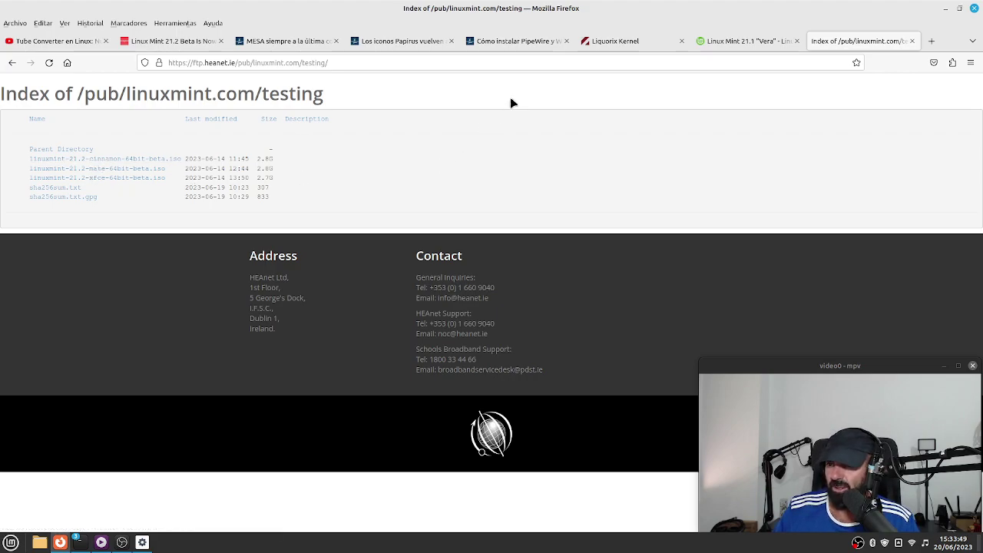
{"action": "left_click_drag", "start_coordinate": [343, 60], "coordinate": [169, 62]}
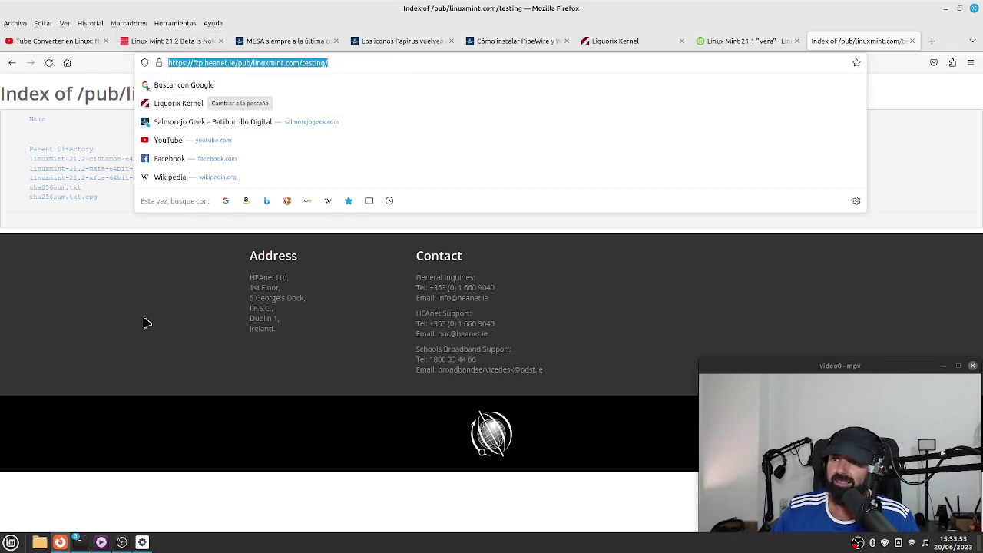
{"action": "left_click", "coordinate": [946, 149]}
Open Clementine from the tray sound menu, set its volume to 16%, and close it.
{"action": "left_click", "coordinate": [925, 543]}
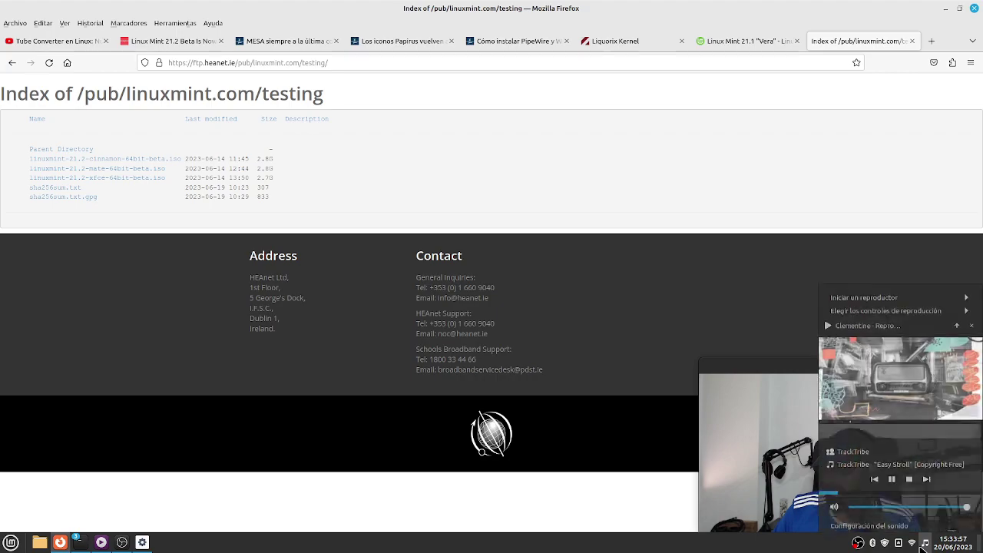
{"action": "left_click", "coordinate": [883, 329]}
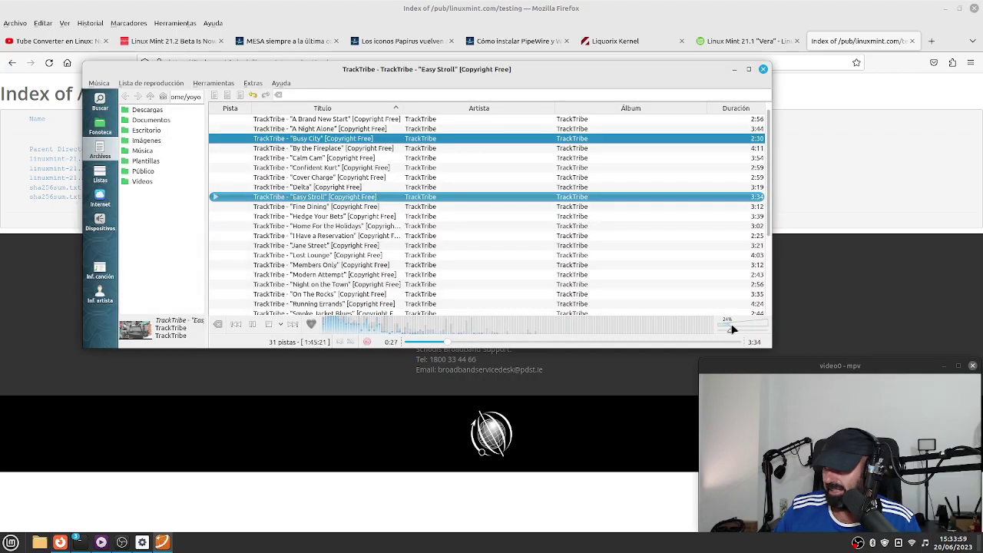
{"action": "scroll", "coordinate": [722, 328], "scroll_direction": "down", "scroll_amount": 3}
{"action": "left_click_drag", "start_coordinate": [722, 328], "coordinate": [728, 328]}
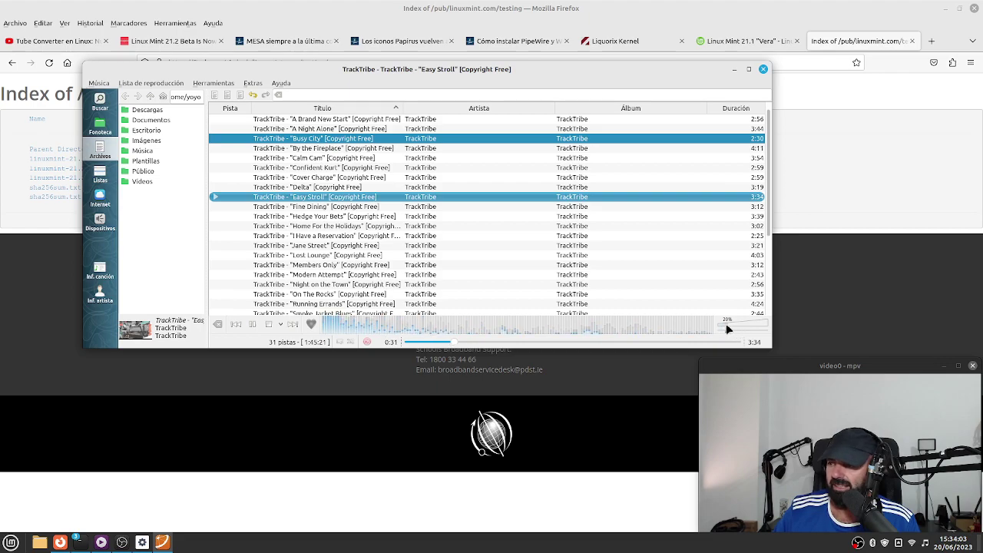
{"action": "scroll", "coordinate": [728, 329], "scroll_direction": "down", "scroll_amount": 1}
{"action": "left_click", "coordinate": [726, 329]}
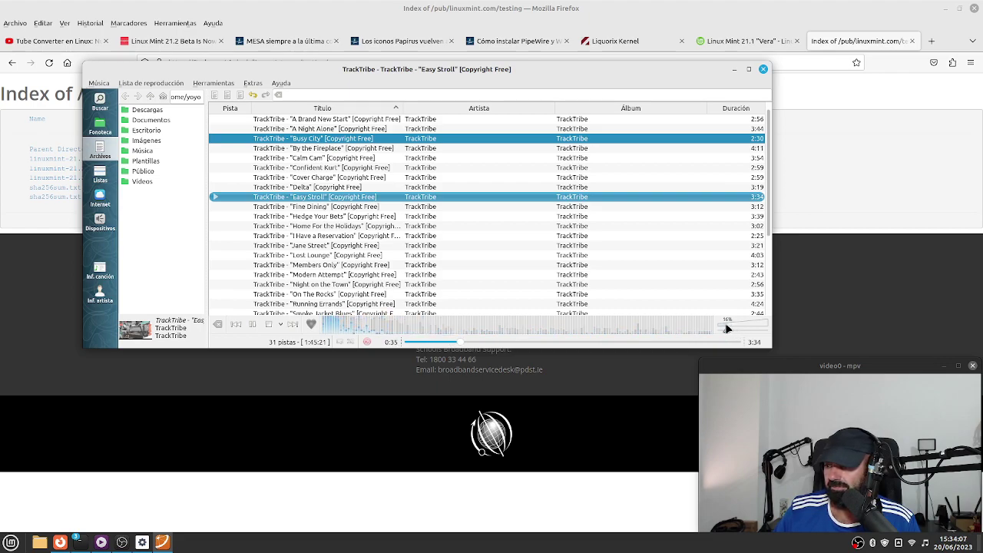
{"action": "left_click", "coordinate": [758, 69]}
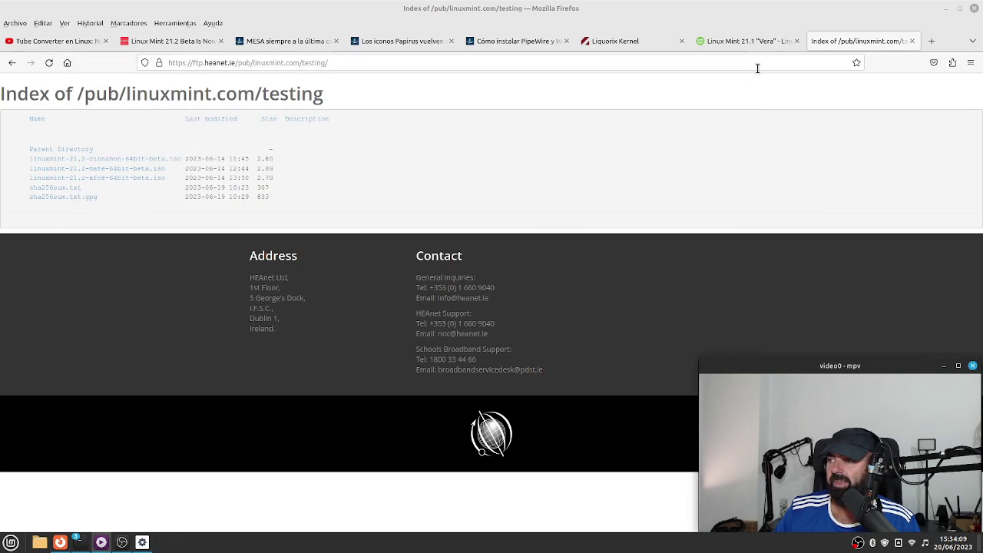
Return to the Linux Mint 21.2 Beta article tab and read through it, briefly selecting '5.15 LTS.'.
{"action": "left_click", "coordinate": [166, 42]}
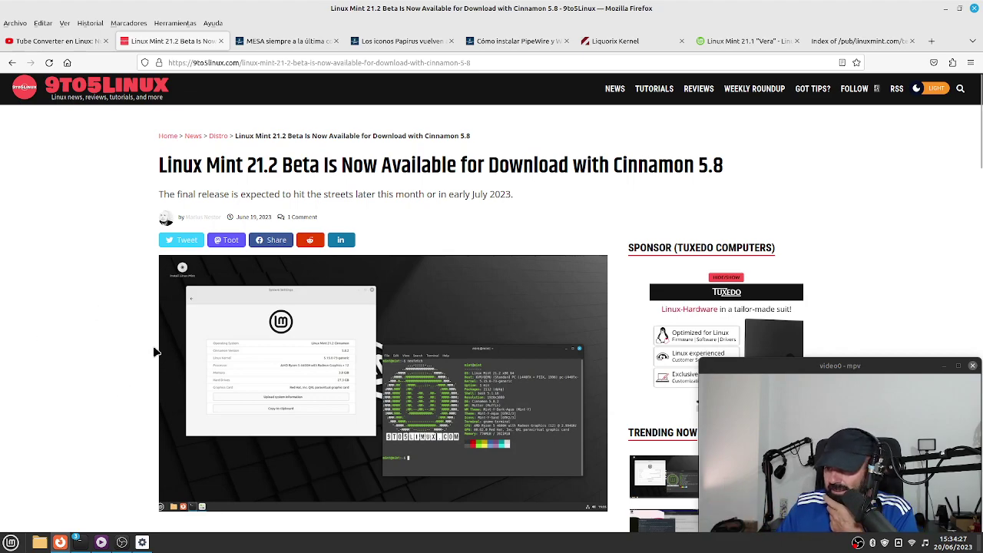
{"action": "scroll", "coordinate": [154, 351], "scroll_direction": "down", "scroll_amount": 3}
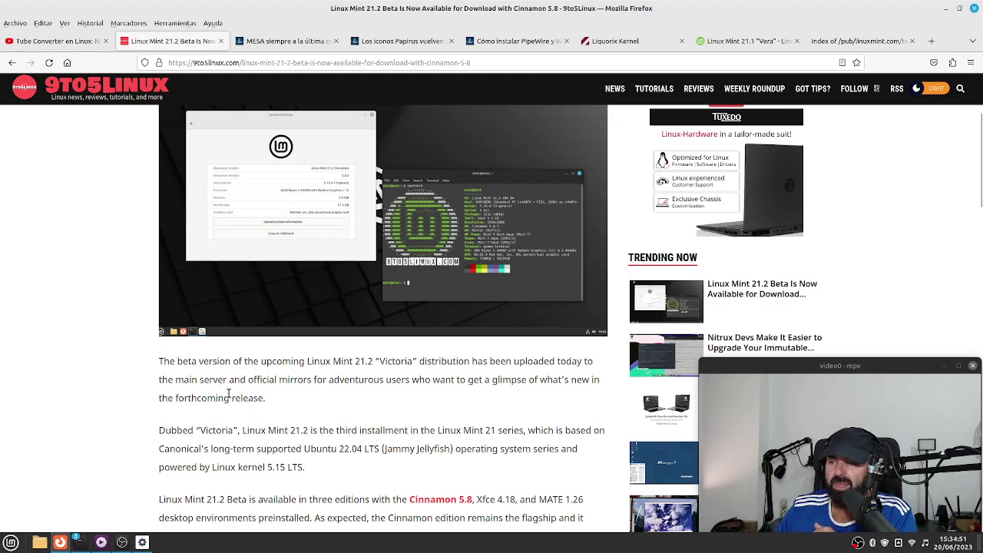
{"action": "scroll", "coordinate": [335, 414], "scroll_direction": "down", "scroll_amount": 1}
{"action": "left_click_drag", "start_coordinate": [334, 414], "coordinate": [266, 411]}
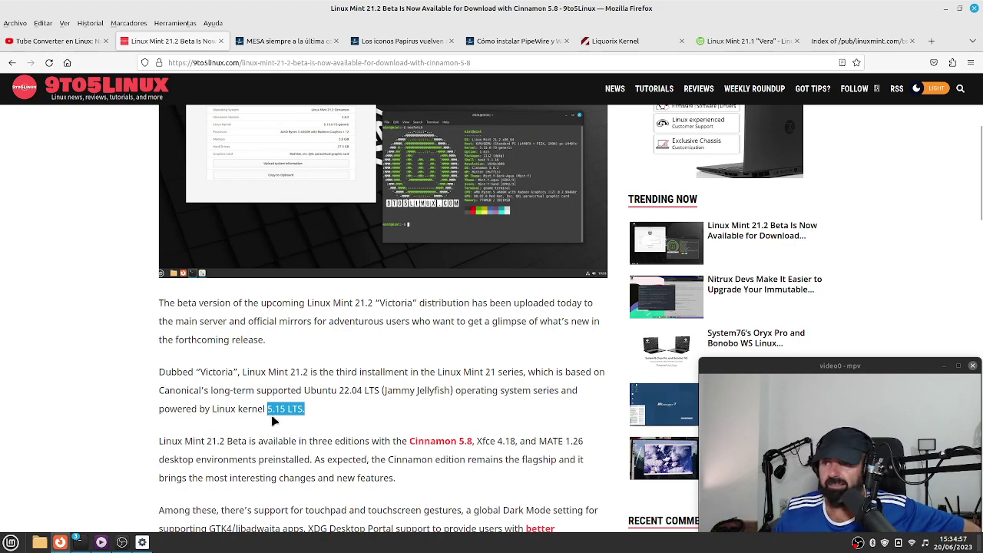
{"action": "left_click", "coordinate": [79, 326]}
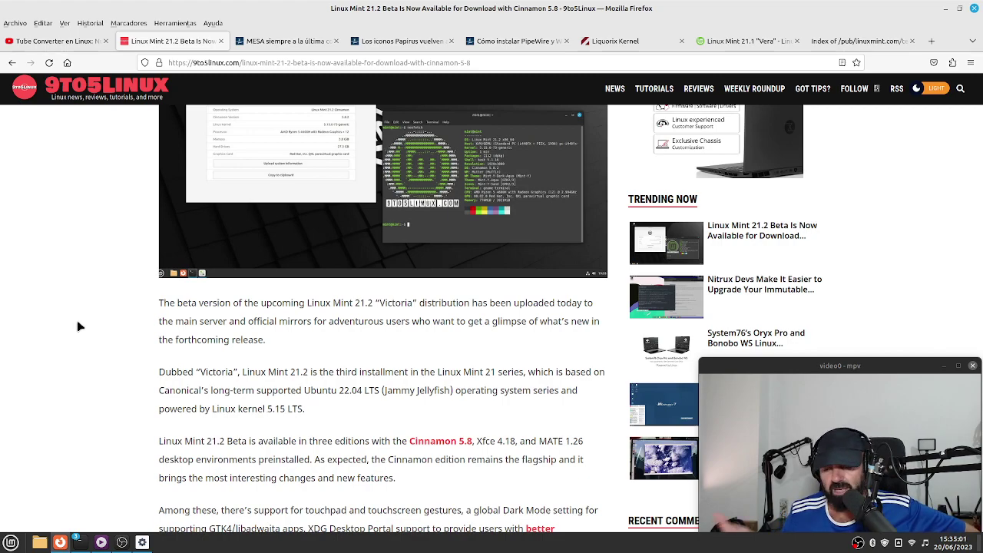
{"action": "scroll", "coordinate": [148, 285], "scroll_direction": "down", "scroll_amount": 3}
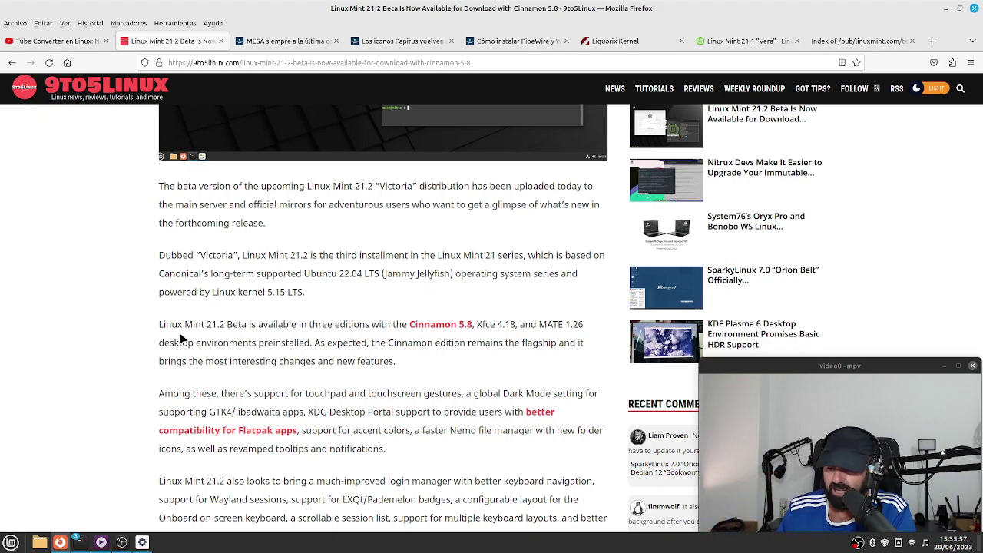
Launch Software Manager, minimize Firefox and both terminals, and move Software Manager left.
{"action": "left_click", "coordinate": [11, 542]}
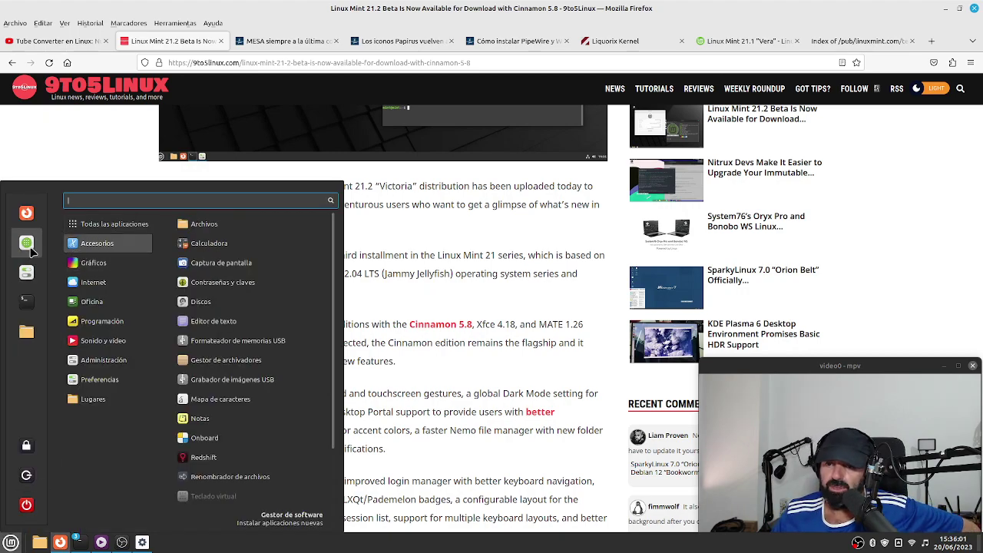
{"action": "left_click", "coordinate": [31, 252]}
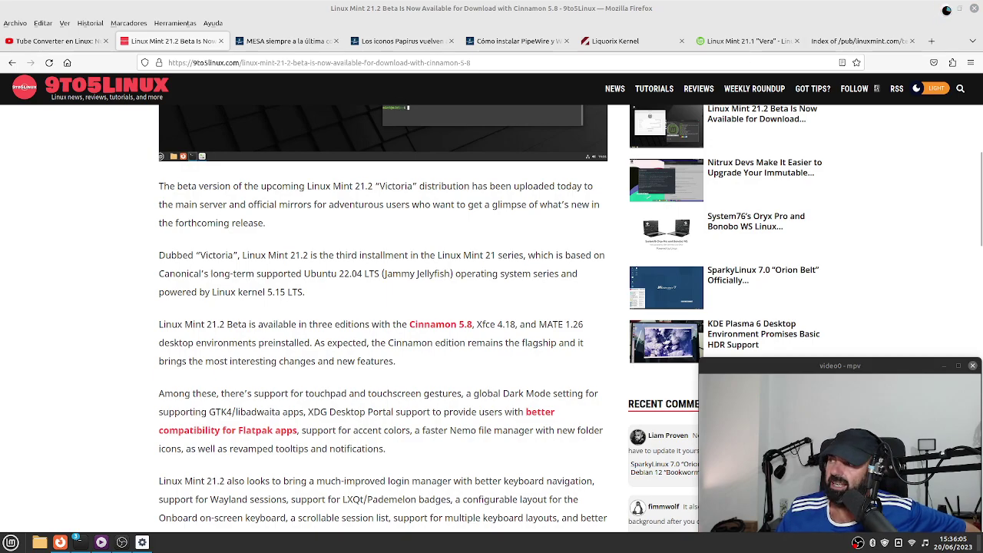
{"action": "left_click", "coordinate": [945, 9]}
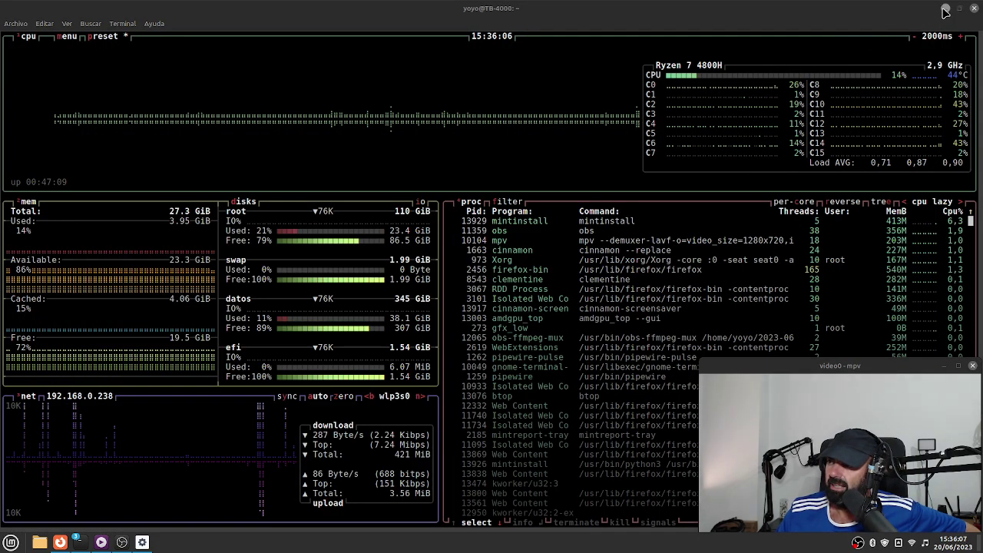
{"action": "left_click", "coordinate": [944, 9]}
{"action": "left_click_drag", "start_coordinate": [395, 64], "coordinate": [426, 52]}
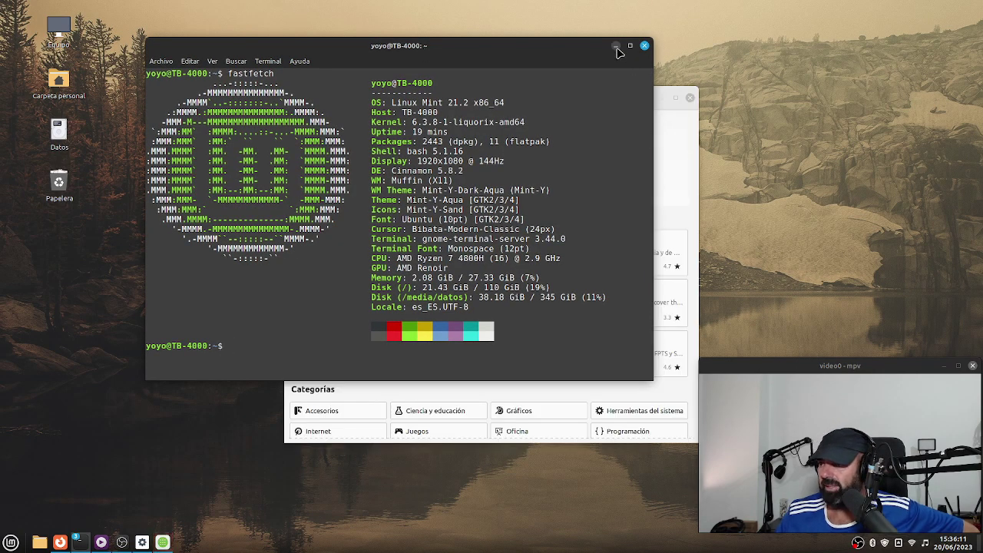
{"action": "left_click", "coordinate": [615, 46]}
{"action": "left_click_drag", "start_coordinate": [586, 97], "coordinate": [501, 93]}
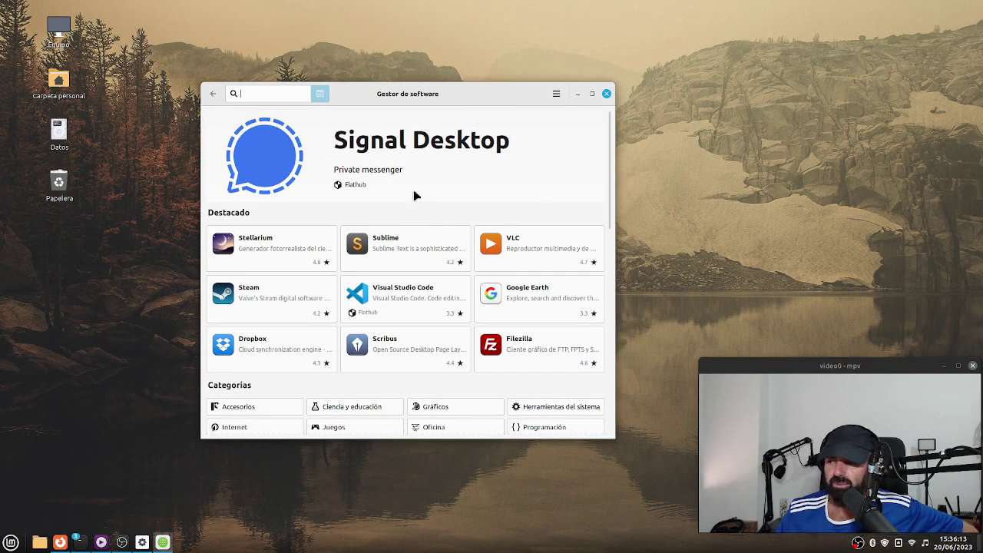
Reposition and enlarge the Software Manager window and search for 'tube'.
{"action": "left_click_drag", "start_coordinate": [438, 93], "coordinate": [261, 18]}
{"action": "left_click_drag", "start_coordinate": [442, 372], "coordinate": [638, 486]}
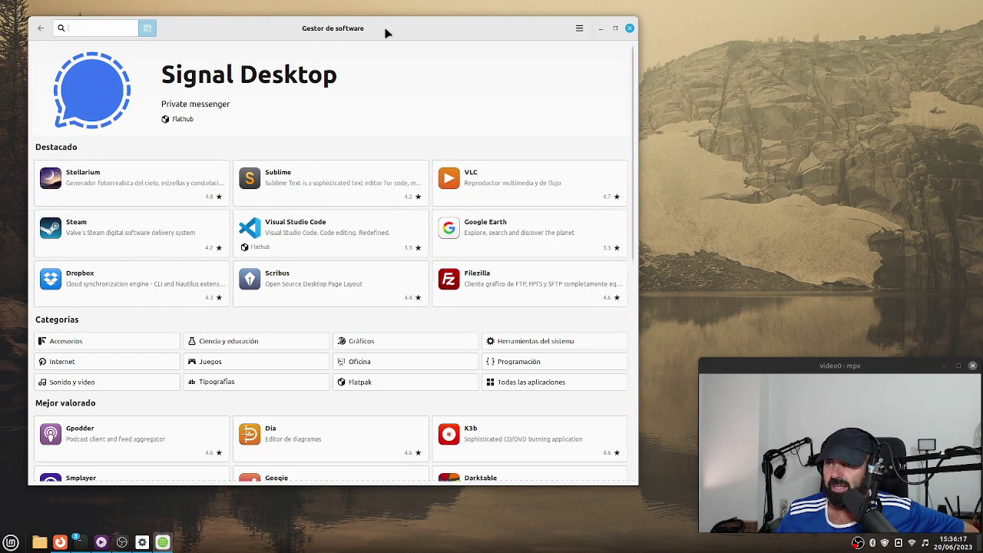
{"action": "left_click_drag", "start_coordinate": [386, 33], "coordinate": [422, 35]}
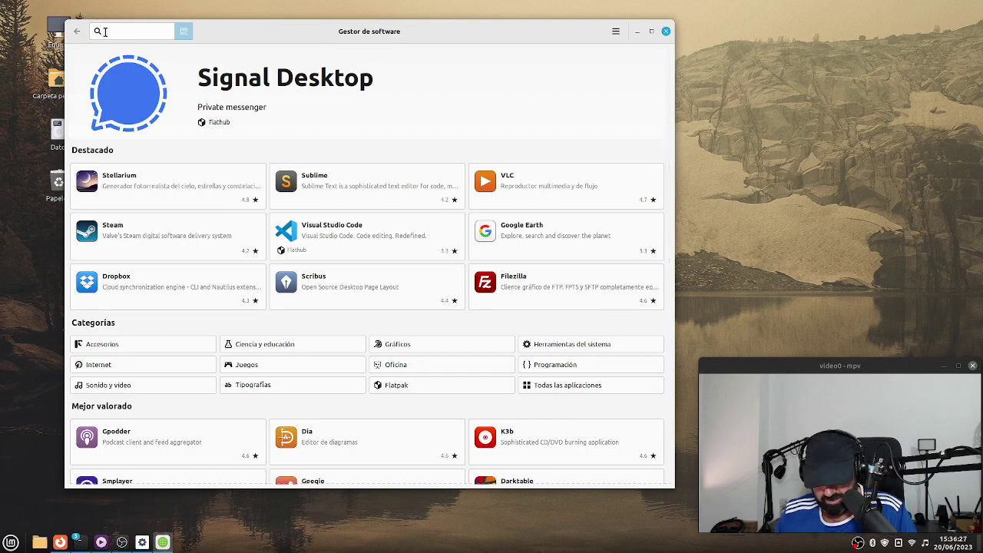
{"action": "type", "text": "e"}
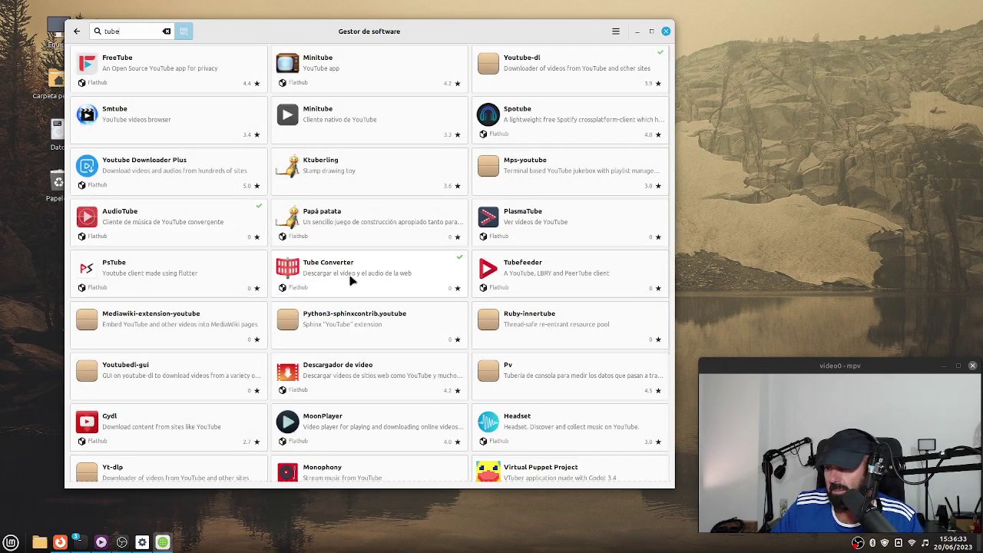
View the Tube Converter and AudioTube details pages, returning to the tube results each time.
{"action": "left_click", "coordinate": [349, 280]}
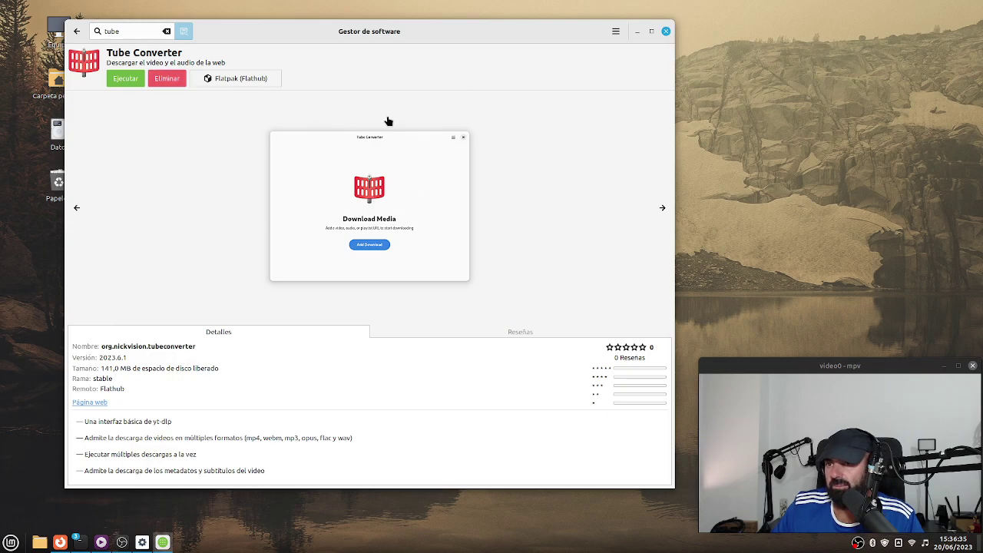
{"action": "left_click", "coordinate": [76, 32]}
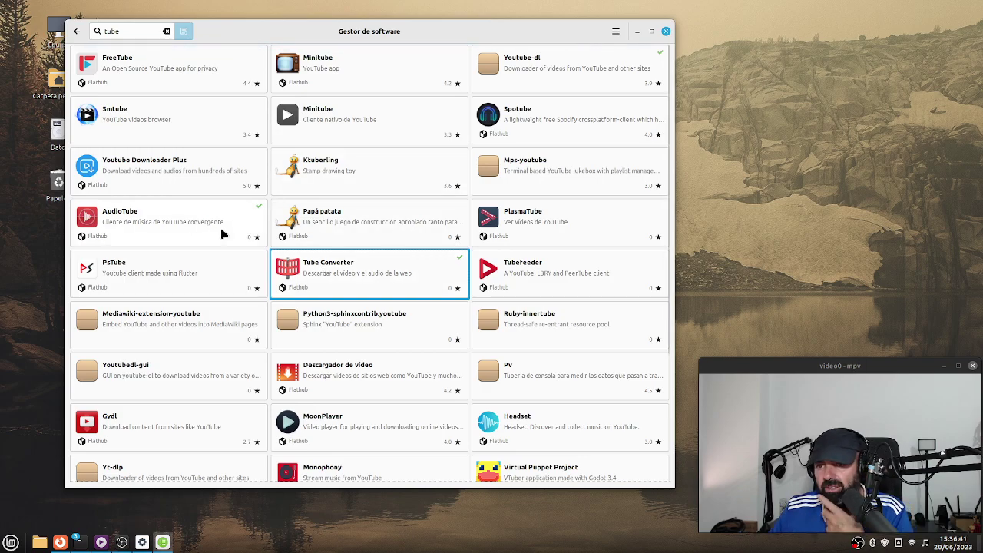
{"action": "left_click", "coordinate": [148, 228]}
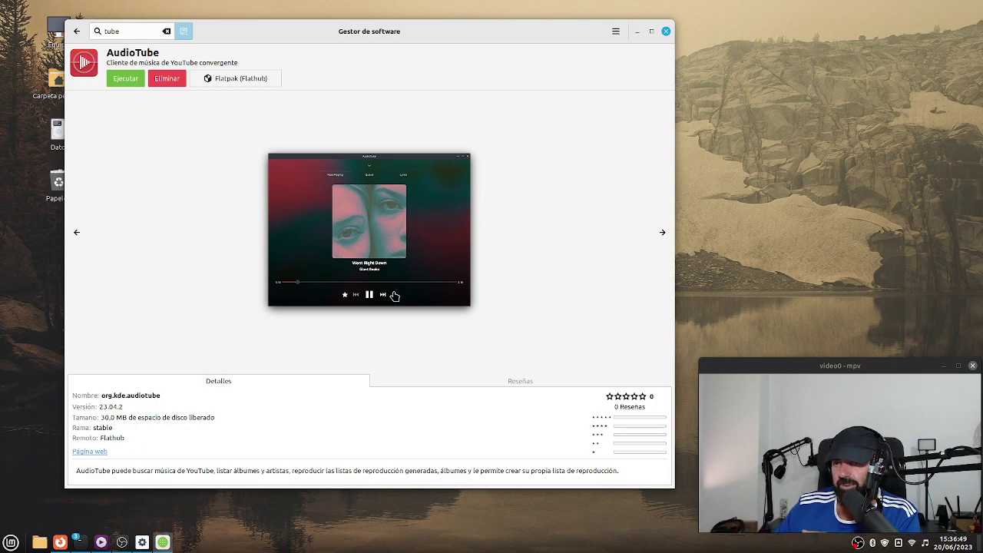
{"action": "left_click", "coordinate": [77, 31]}
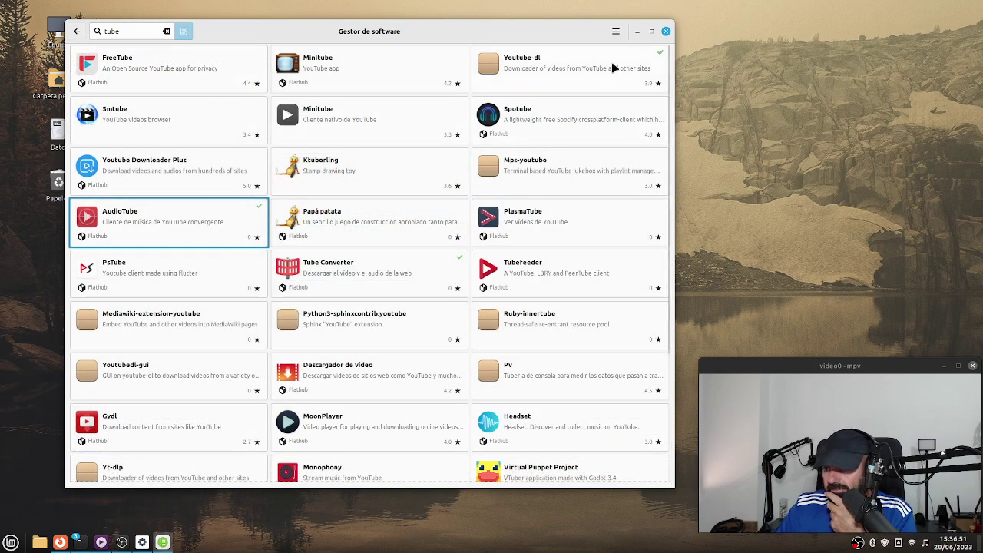
Minimize Software Manager, briefly restore then minimize Firefox, and bring up the application menu.
{"action": "left_click", "coordinate": [637, 30]}
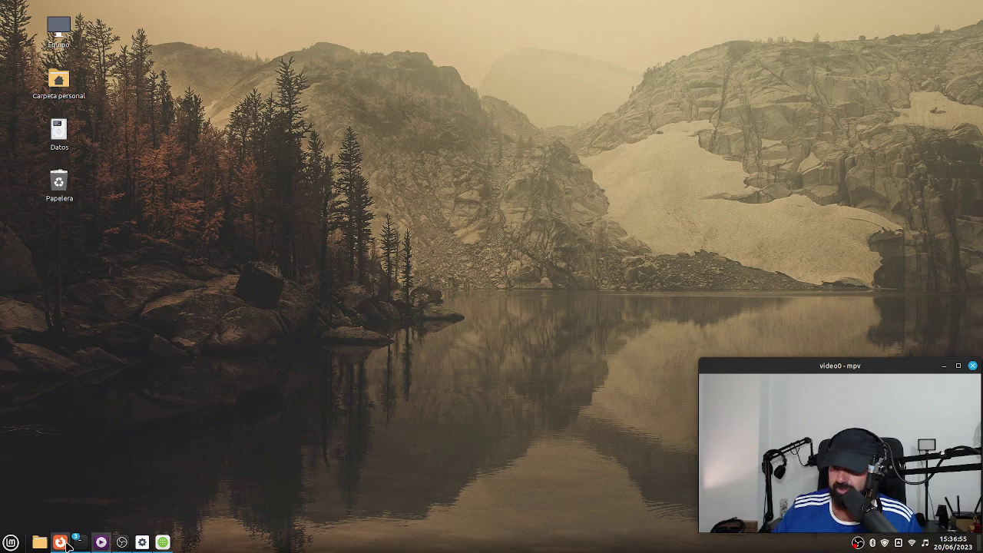
{"action": "left_click", "coordinate": [68, 544]}
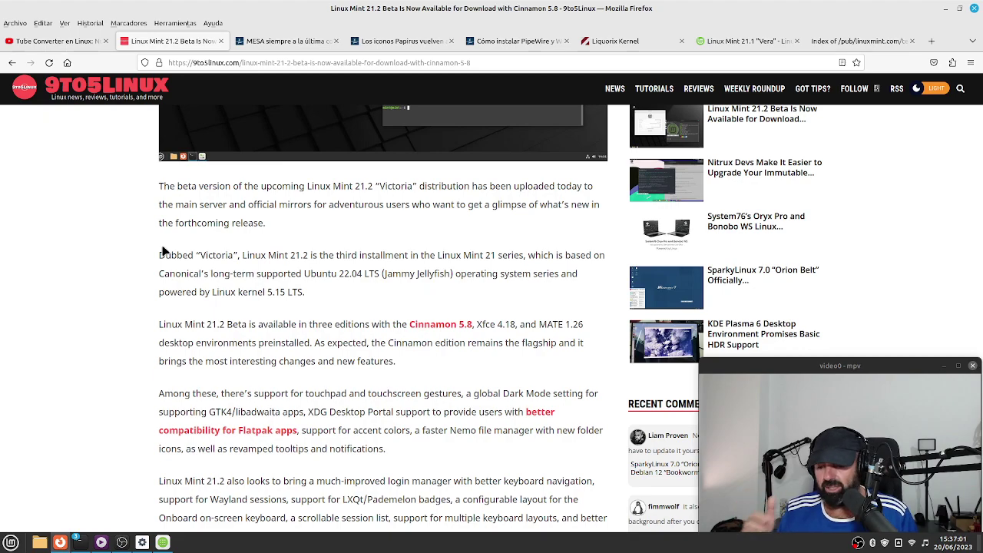
{"action": "left_click", "coordinate": [945, 11]}
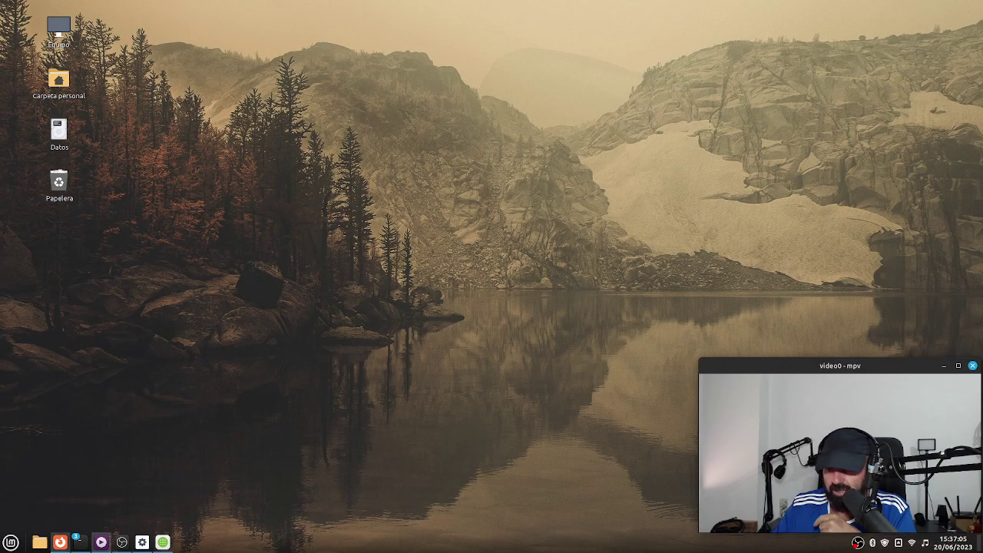
{"action": "left_click", "coordinate": [11, 543]}
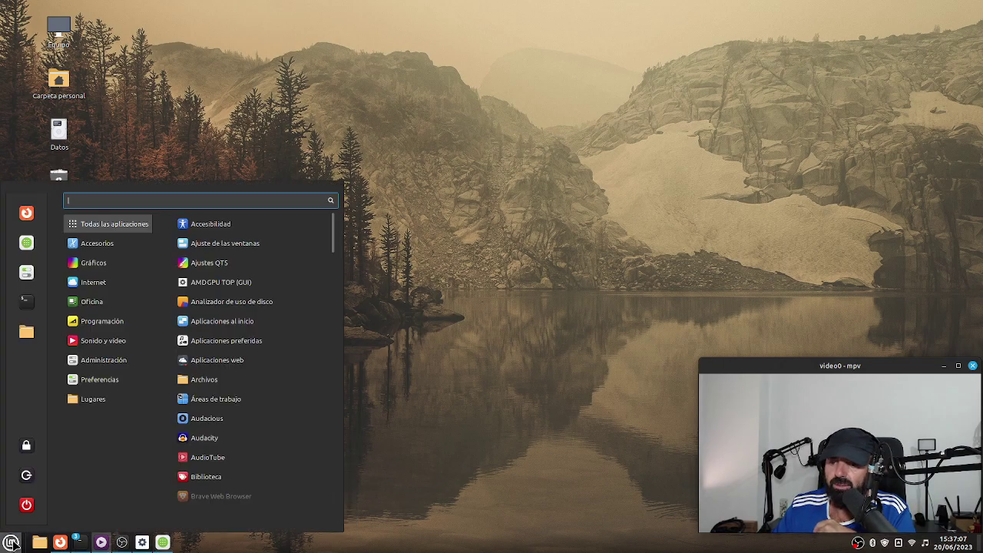
Launch System Settings, go to Themes, keep the Mint-Y style, and show the advanced options.
{"action": "left_click", "coordinate": [26, 273]}
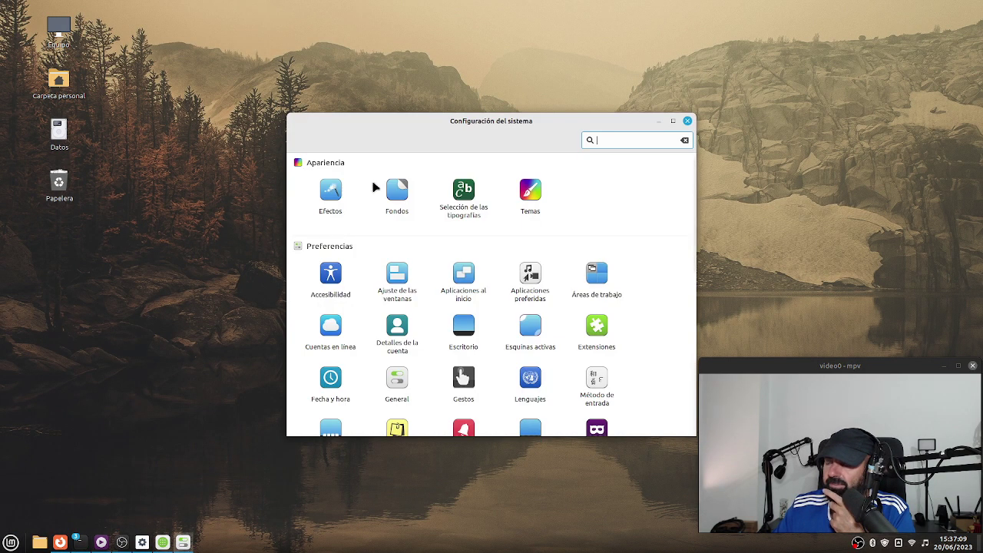
{"action": "left_click_drag", "start_coordinate": [535, 125], "coordinate": [385, 78]}
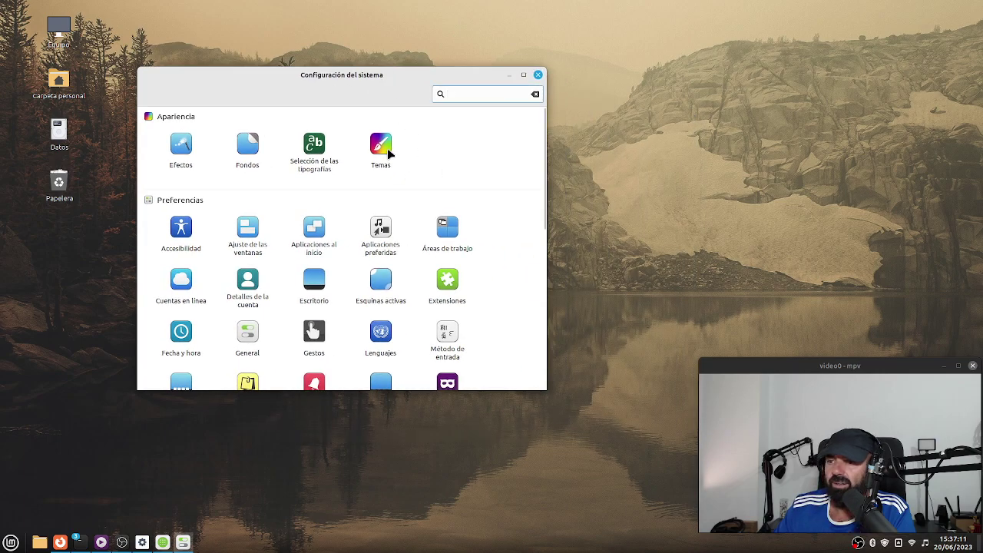
{"action": "left_click", "coordinate": [387, 148]}
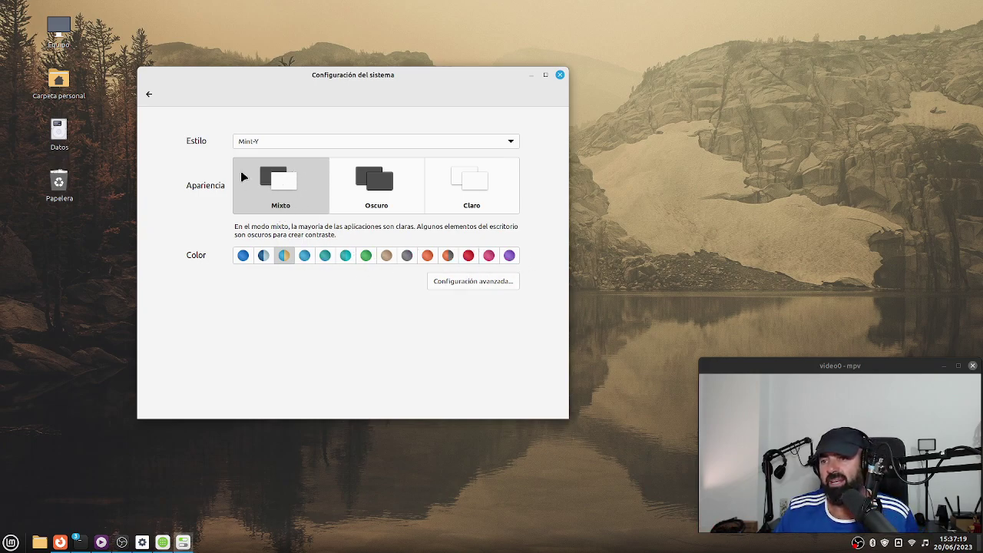
{"action": "left_click", "coordinate": [269, 147]}
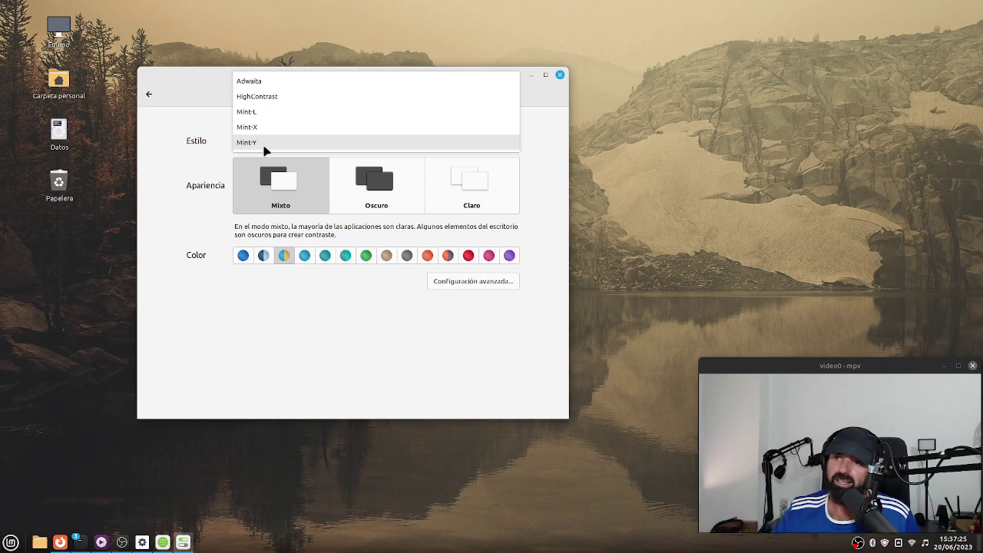
{"action": "left_click", "coordinate": [213, 321]}
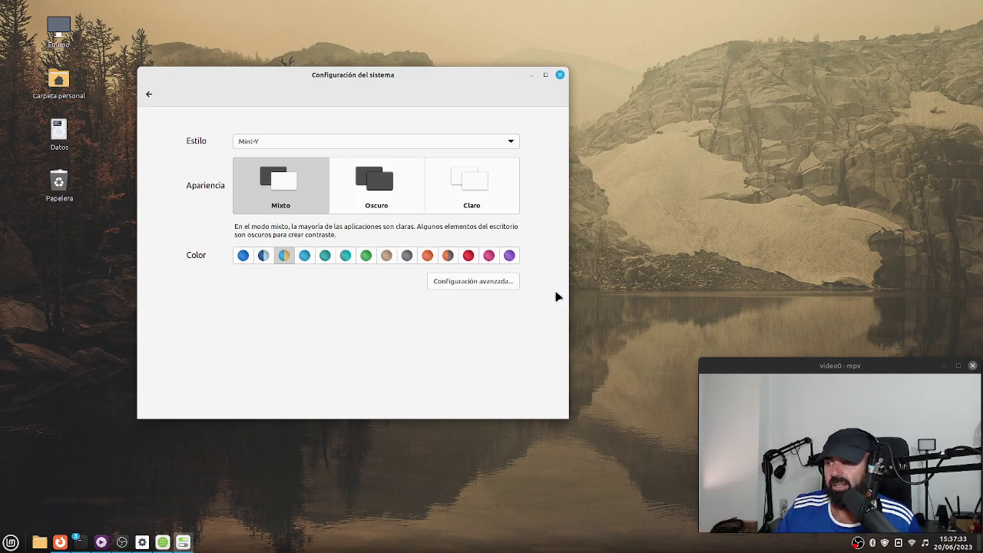
{"action": "left_click", "coordinate": [484, 285]}
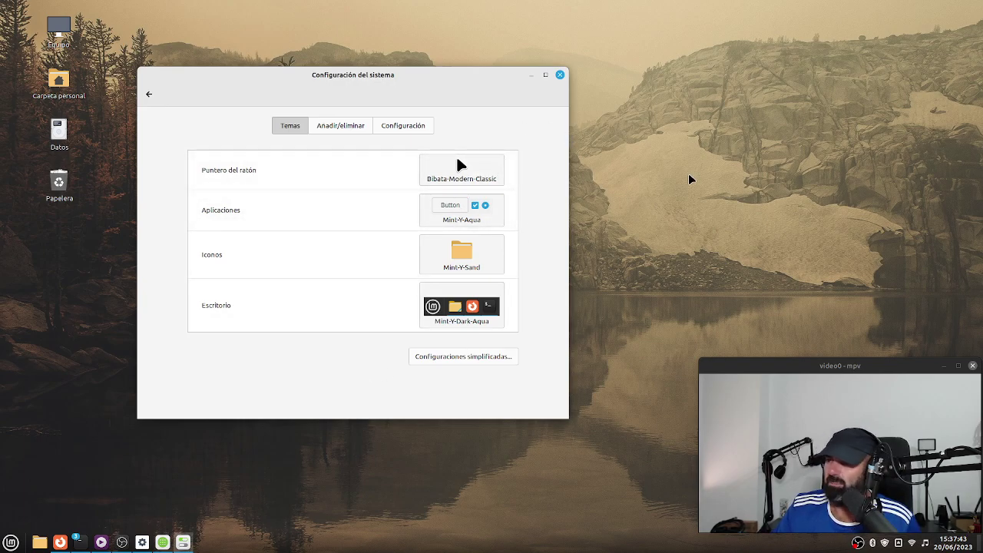
Set the mouse pointer theme to DMZ-Black and preview the application and desktop theme choosers.
{"action": "left_click", "coordinate": [484, 180]}
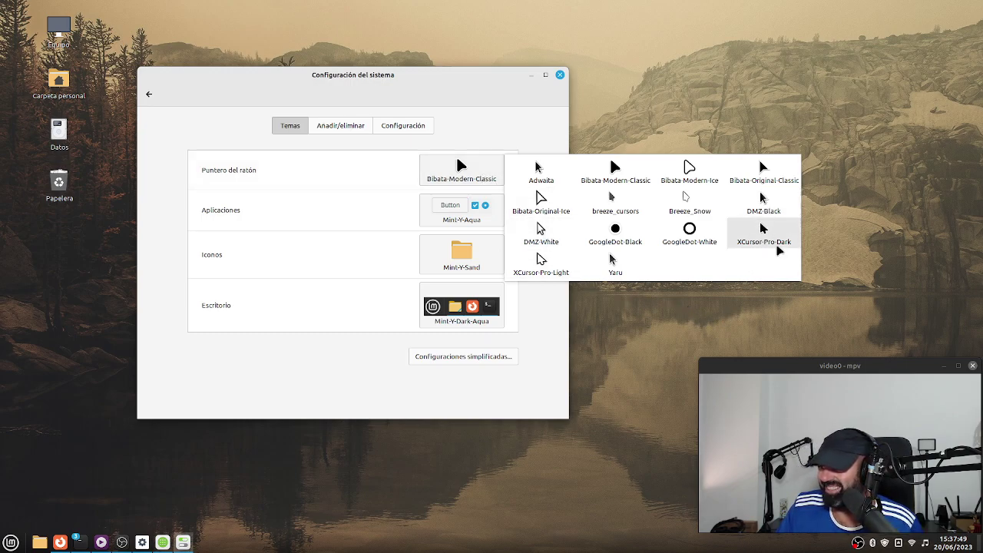
{"action": "left_click", "coordinate": [763, 201]}
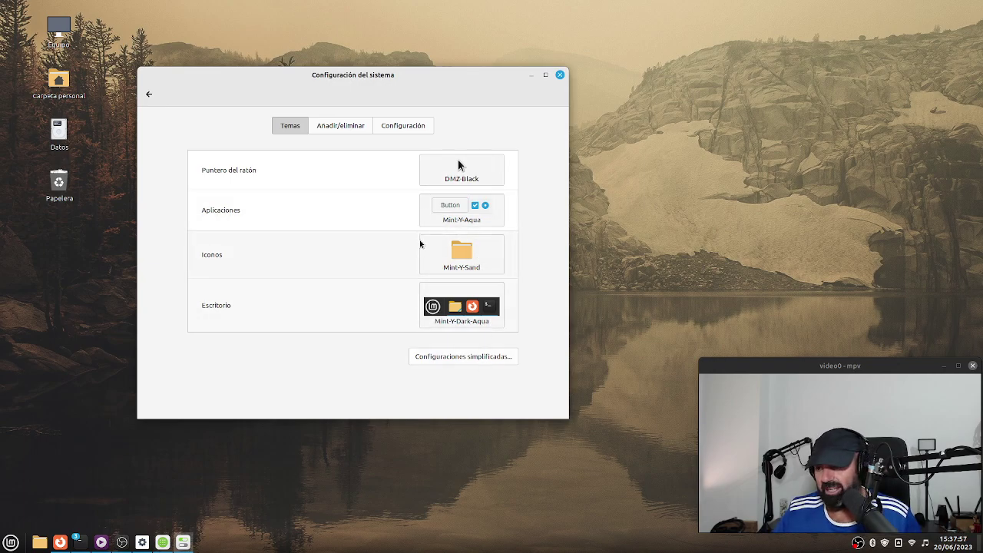
{"action": "left_click", "coordinate": [441, 218]}
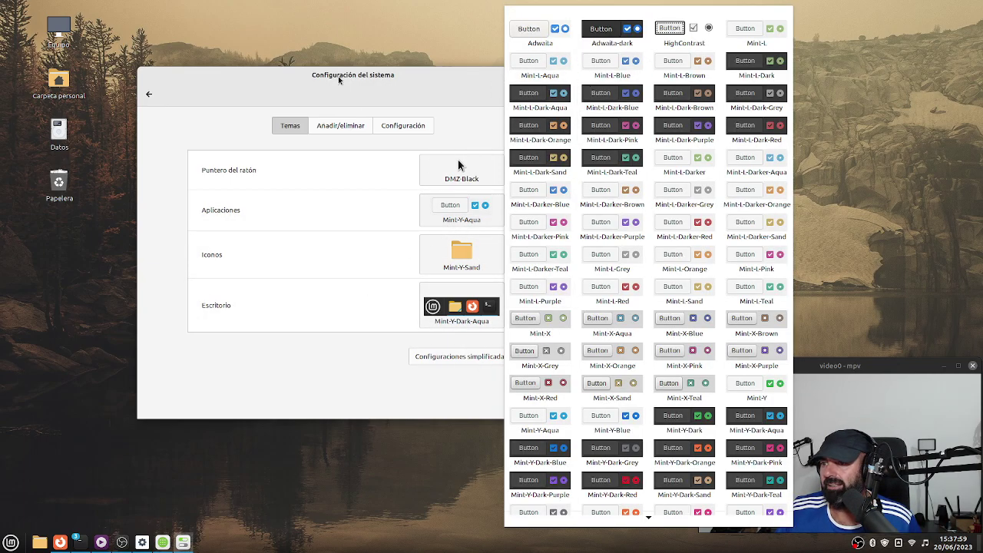
{"action": "left_click", "coordinate": [319, 85]}
{"action": "left_click", "coordinate": [471, 321]}
{"action": "left_click", "coordinate": [316, 85]}
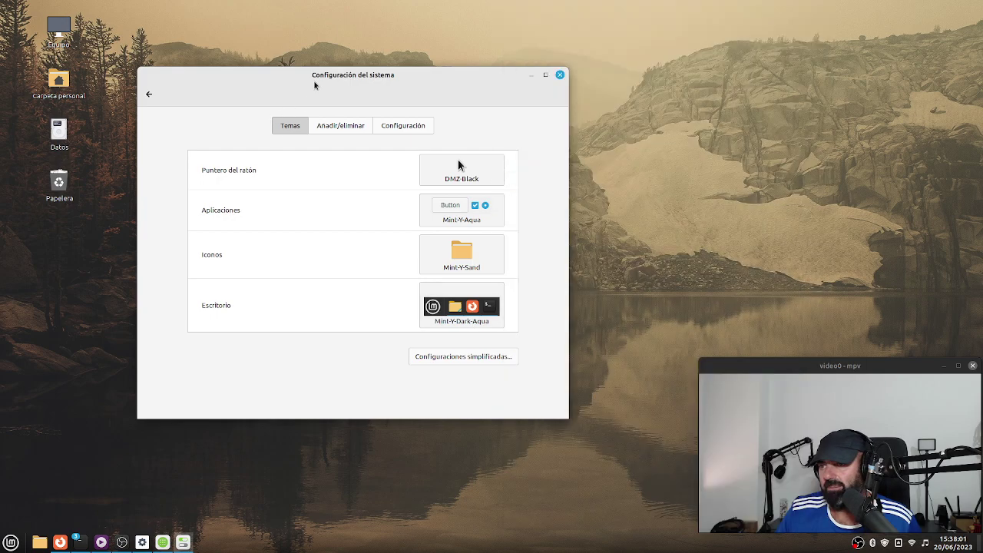
{"action": "left_click", "coordinate": [466, 182]}
{"action": "left_click", "coordinate": [280, 86]}
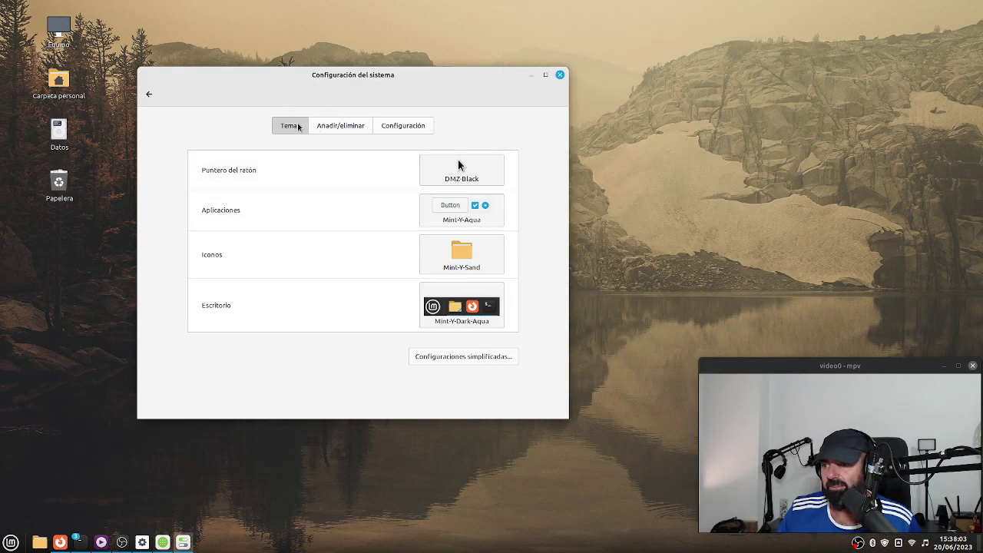
Switch Themes back to the simplified view and return to the settings overview.
{"action": "left_click", "coordinate": [150, 93]}
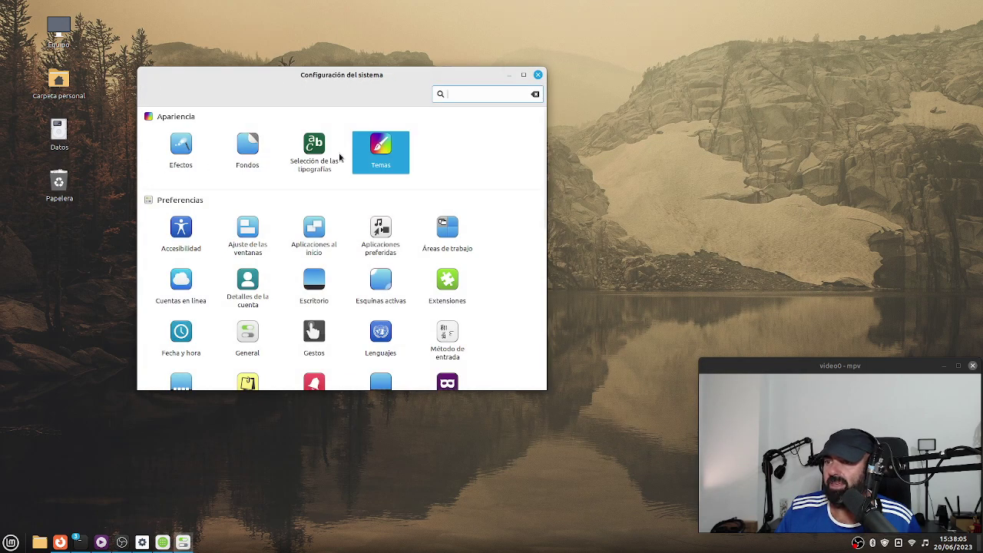
{"action": "left_click", "coordinate": [374, 154]}
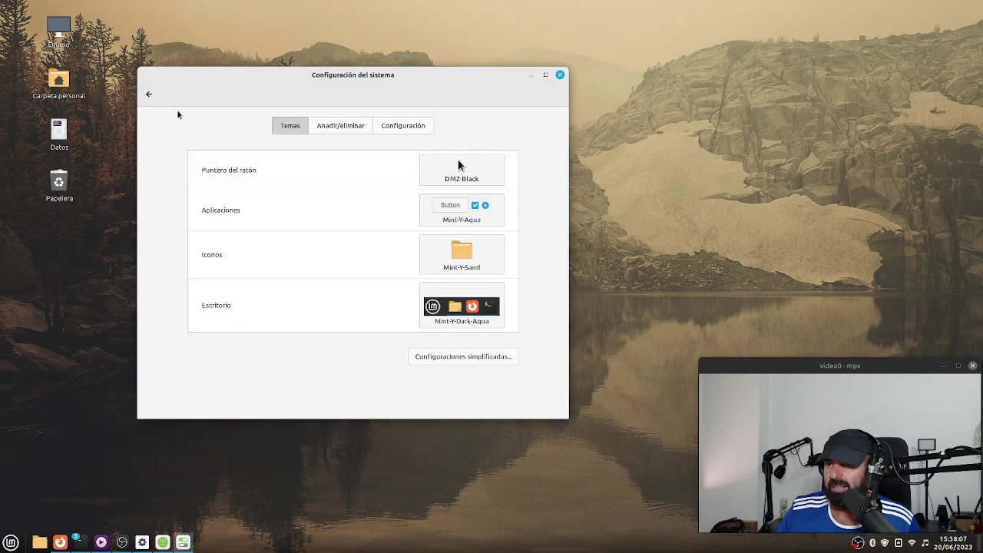
{"action": "left_click", "coordinate": [481, 358]}
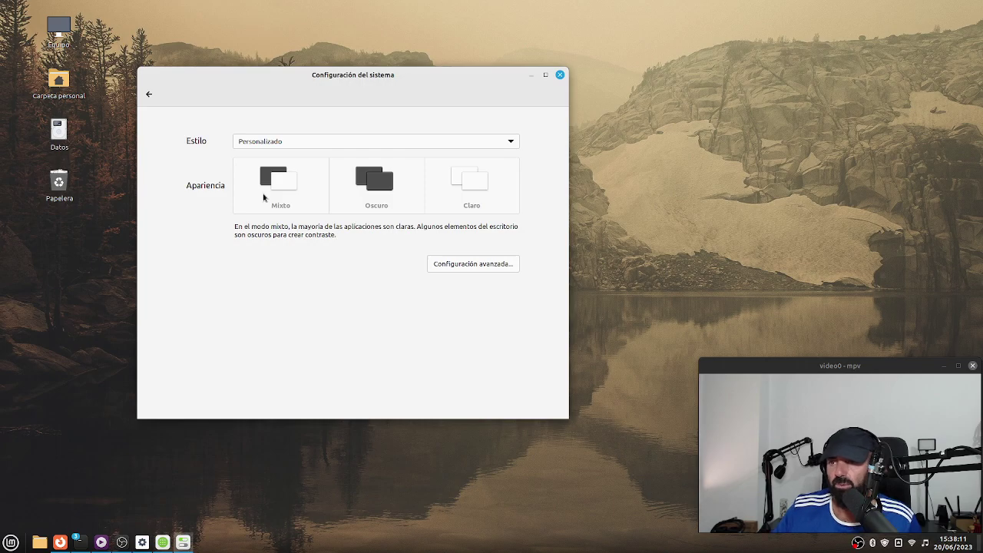
{"action": "left_click", "coordinate": [150, 95]}
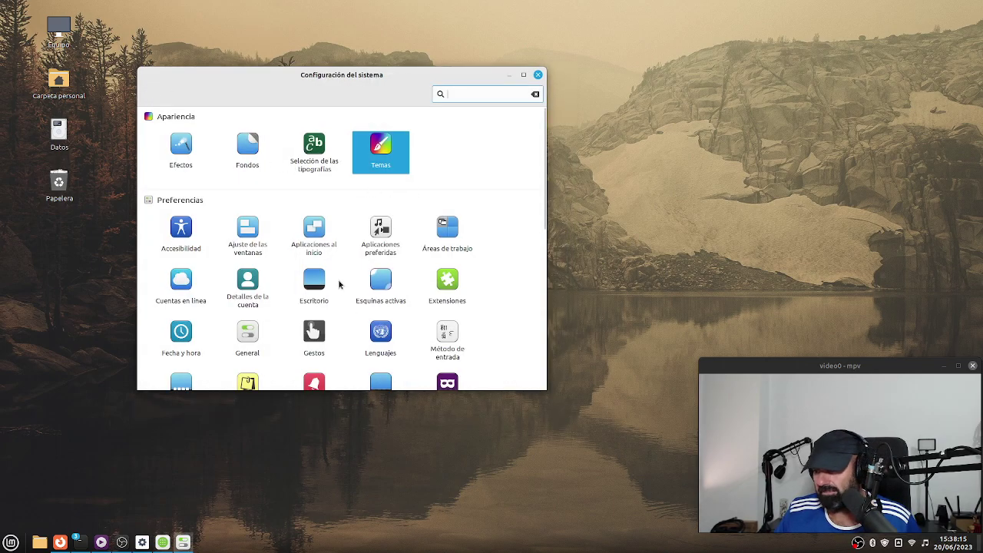
Open the home folder in a Nemo window from the taskbar's Files icon.
{"action": "scroll", "coordinate": [415, 218], "scroll_direction": "down", "scroll_amount": 10}
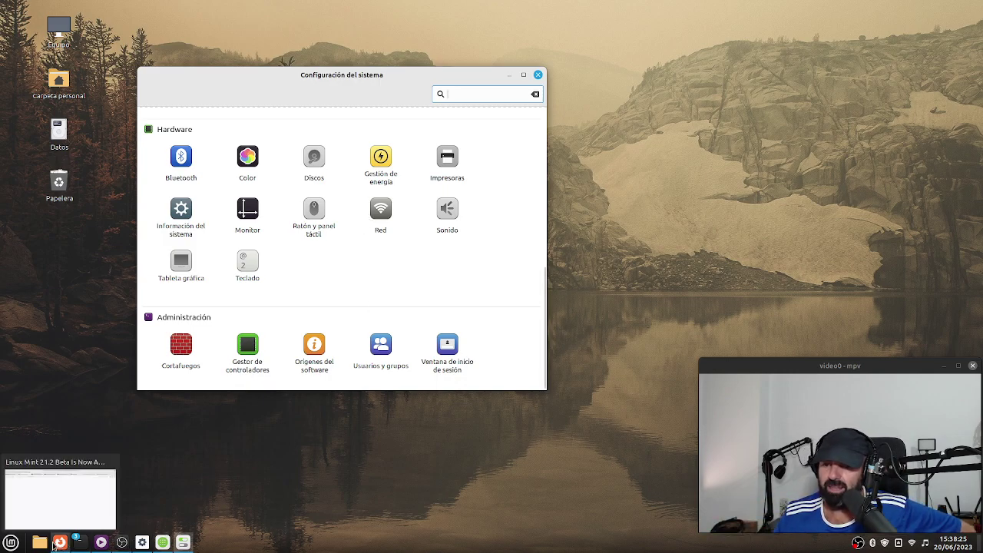
{"action": "left_click", "coordinate": [40, 543]}
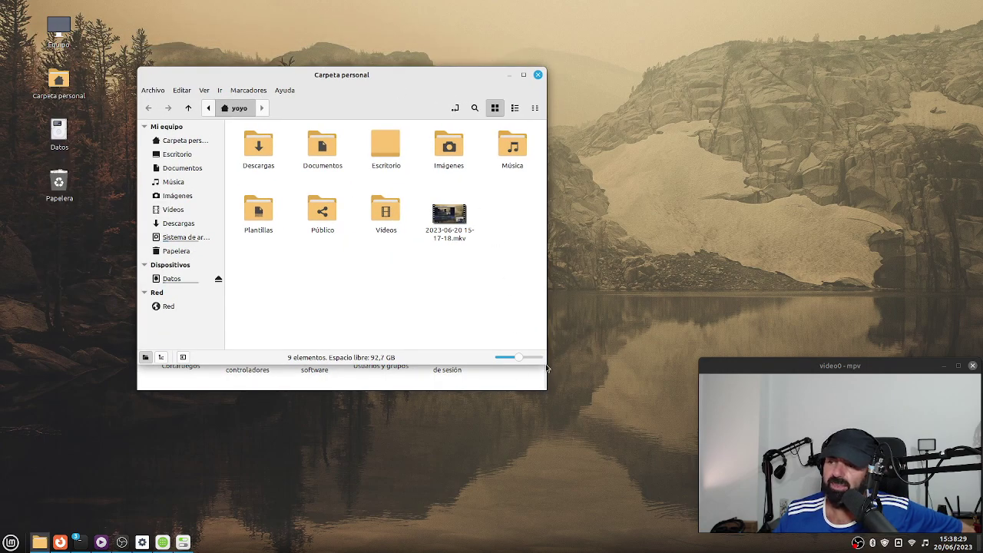
Enlarge the Nemo window and widen its sidebar so place names fit fully.
{"action": "left_click_drag", "start_coordinate": [547, 390], "coordinate": [645, 441]}
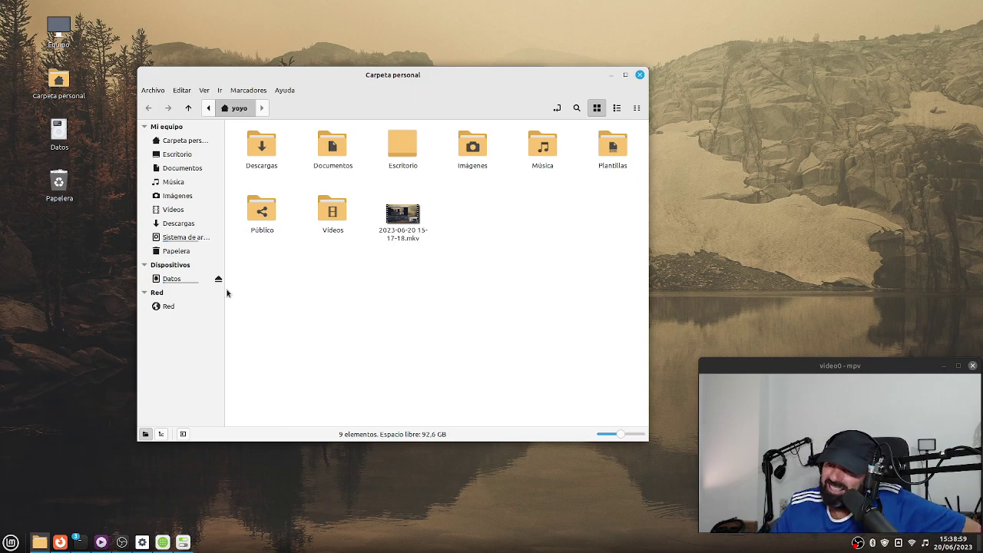
{"action": "left_click_drag", "start_coordinate": [224, 306], "coordinate": [245, 320]}
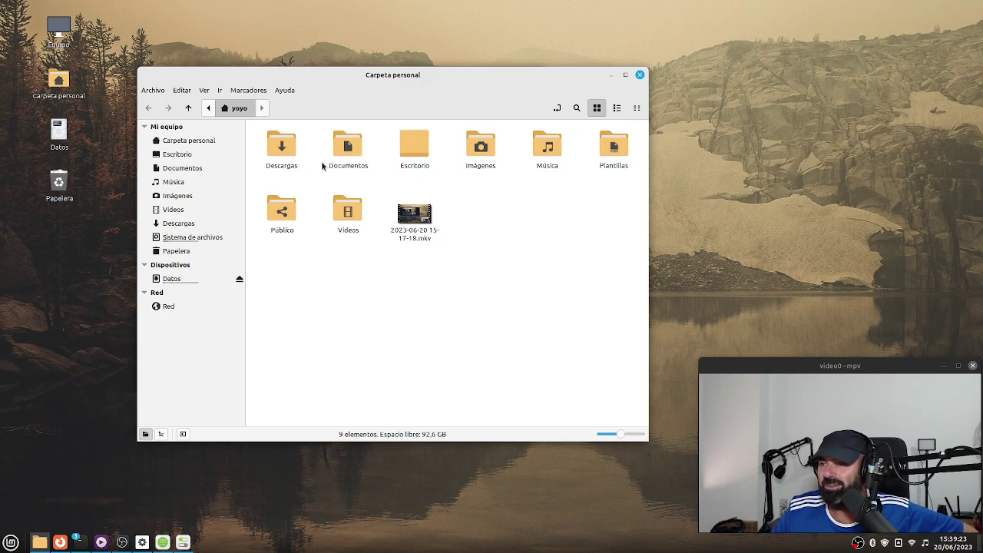
{"action": "left_click", "coordinate": [184, 90]}
{"action": "left_click", "coordinate": [219, 330]}
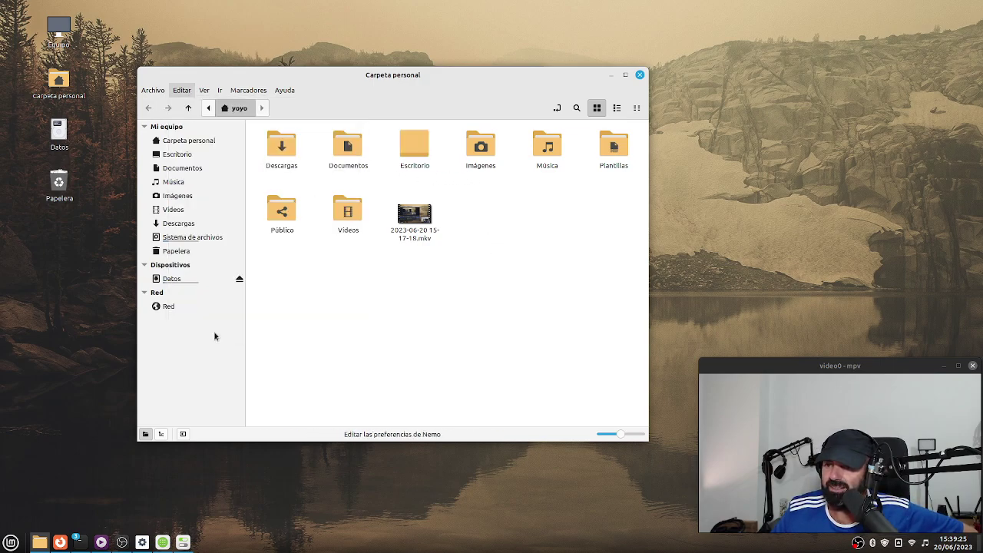
{"action": "left_click_drag", "start_coordinate": [413, 124], "coordinate": [271, 36]}
{"action": "left_click_drag", "start_coordinate": [552, 349], "coordinate": [657, 486]}
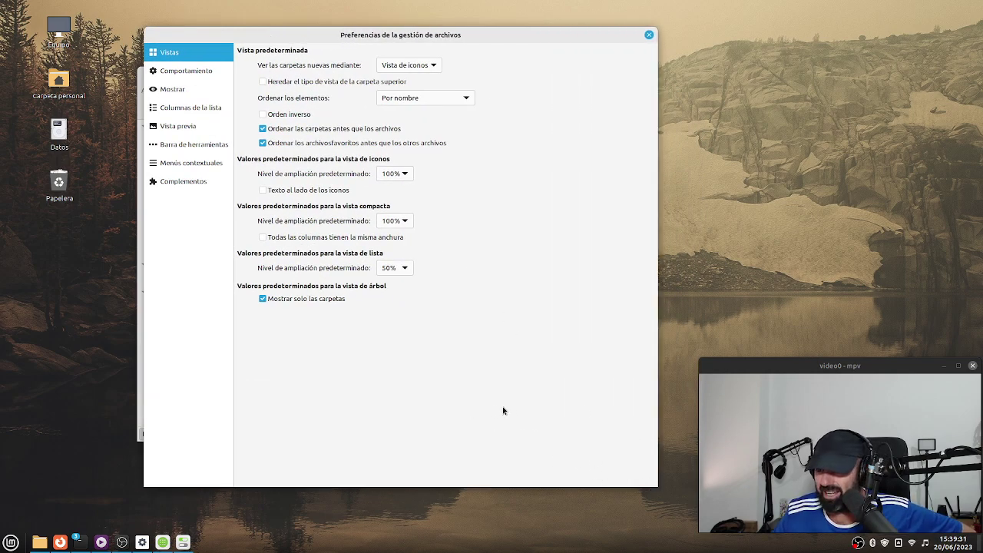
{"action": "left_click", "coordinate": [191, 72]}
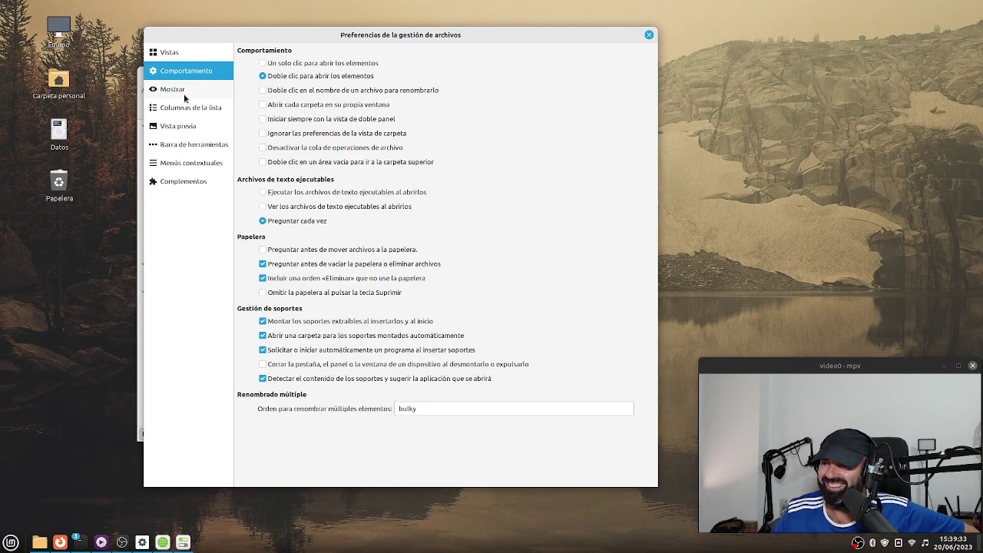
{"action": "left_click", "coordinate": [192, 89]}
{"action": "left_click", "coordinate": [204, 112]}
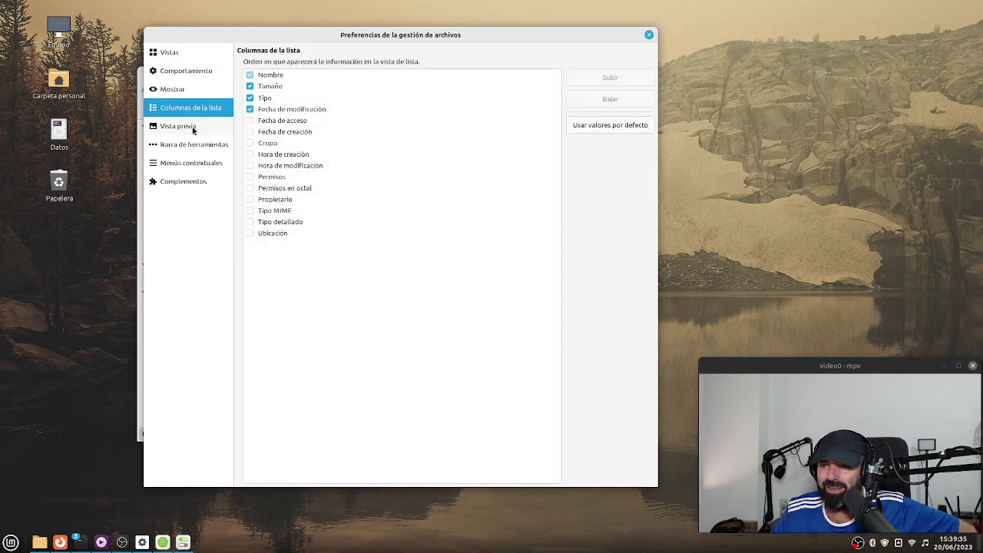
{"action": "left_click", "coordinate": [195, 128]}
{"action": "left_click", "coordinate": [205, 146]}
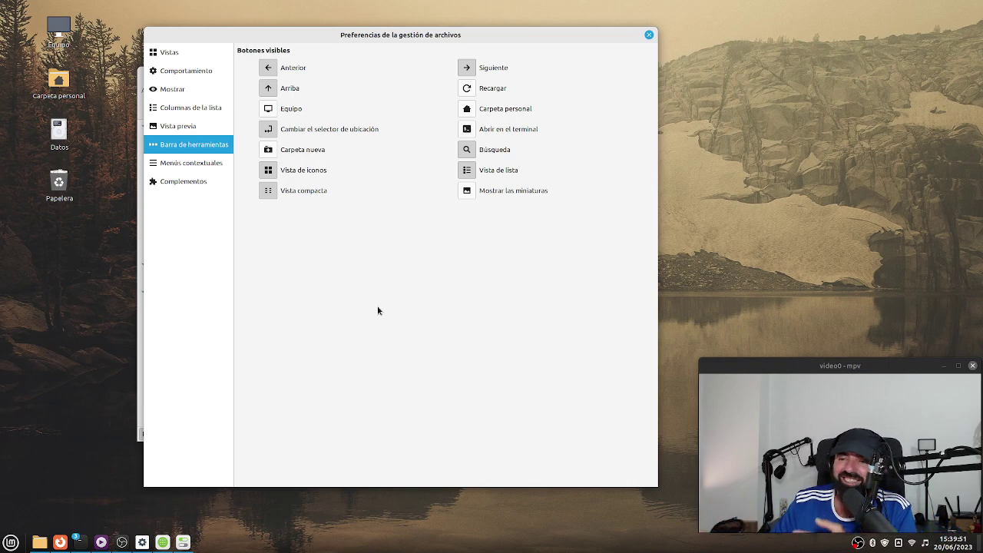
{"action": "left_click", "coordinate": [649, 34]}
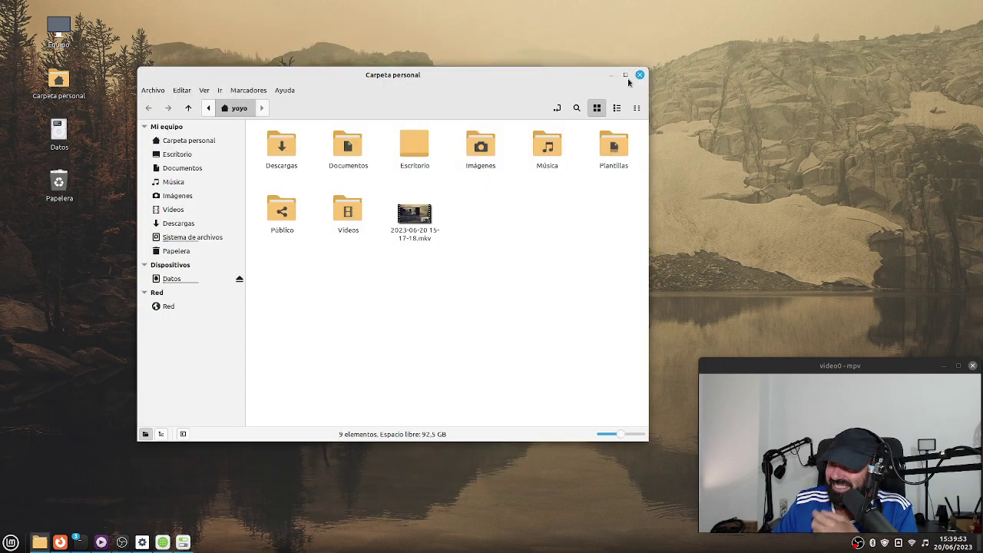
Enlarge Nemo's icons with the zoom slider, then browse the Archivo, Ayuda and Marcadores menus.
{"action": "left_click", "coordinate": [634, 436]}
{"action": "left_click", "coordinate": [629, 437]}
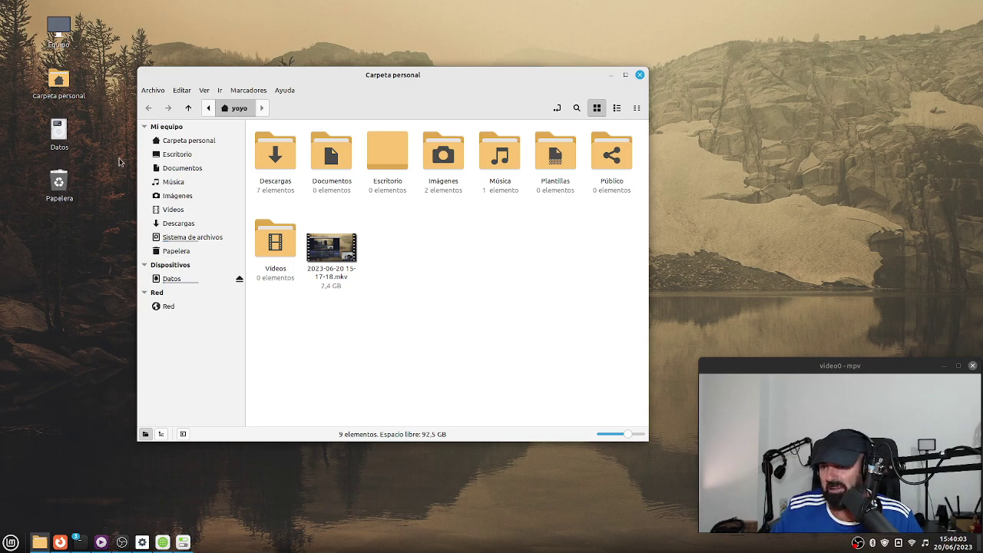
{"action": "left_click", "coordinate": [157, 91]}
{"action": "mouse_move", "coordinate": [288, 90]}
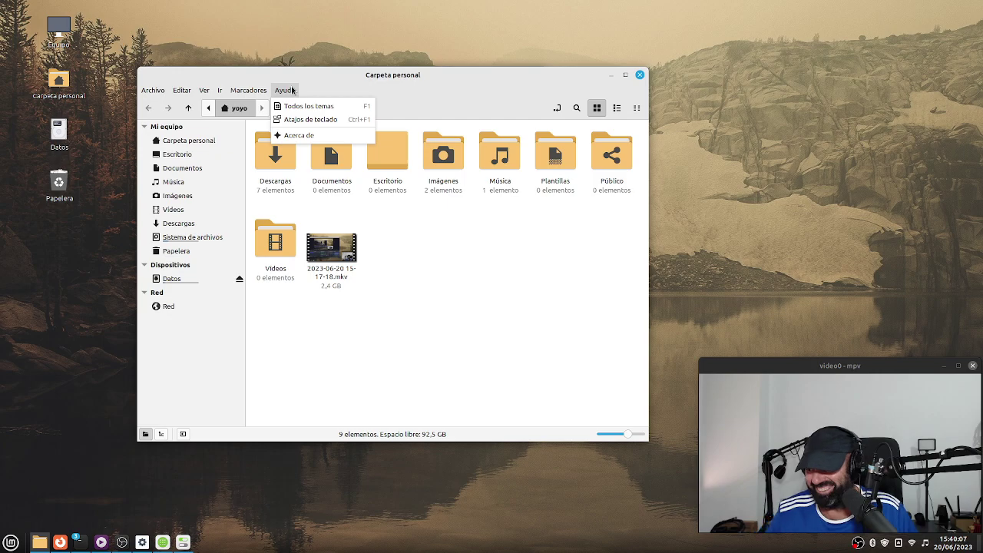
{"action": "mouse_move", "coordinate": [233, 86]}
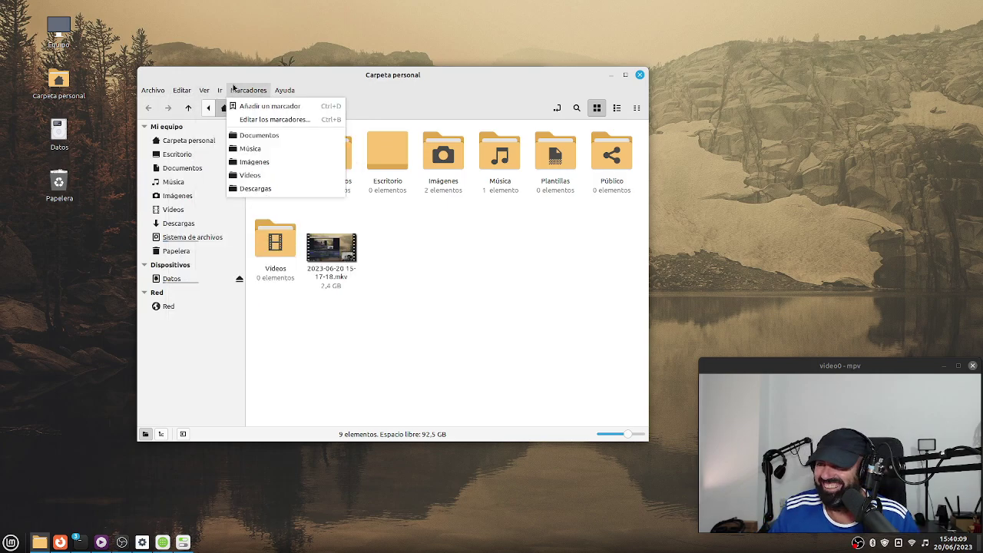
{"action": "left_click", "coordinate": [494, 269]}
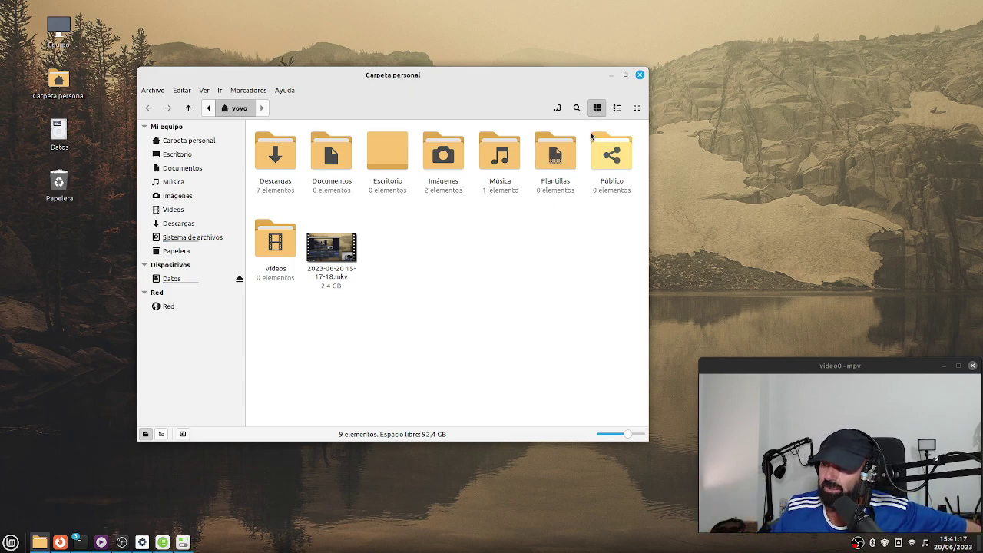
Minimize Nemo, launch Synaptic via 'sy' with the administrator password, and list packages by section.
{"action": "left_click", "coordinate": [610, 74]}
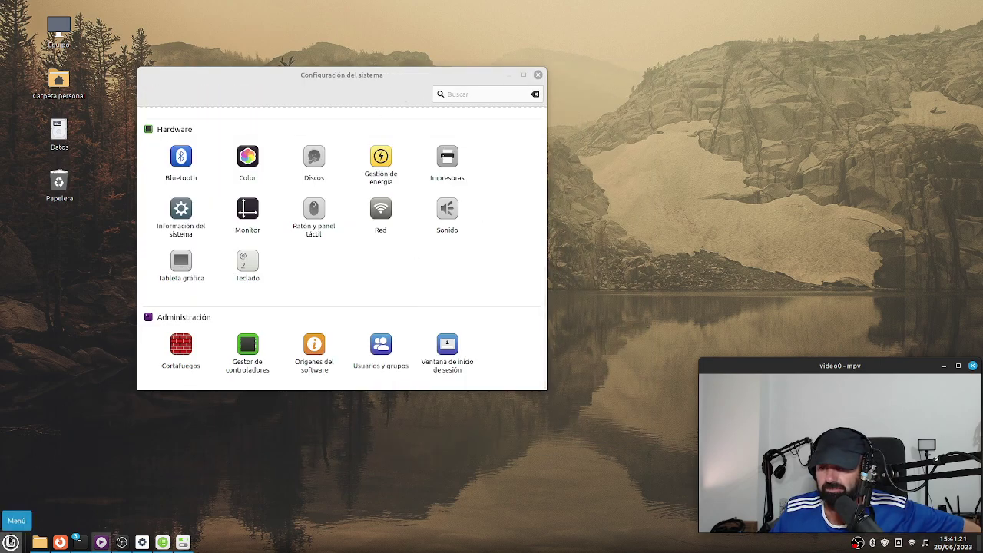
{"action": "left_click", "coordinate": [11, 539]}
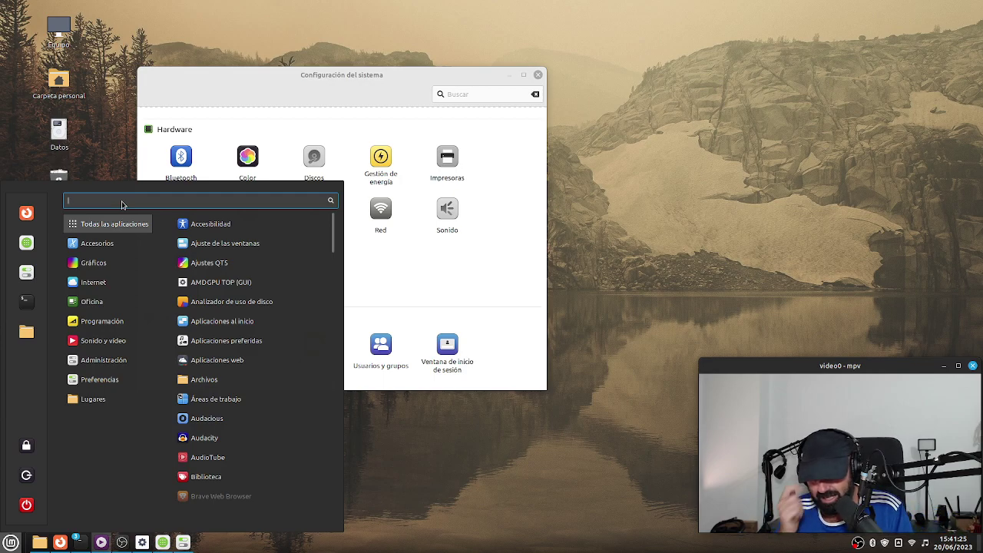
{"action": "type", "text": "sy"}
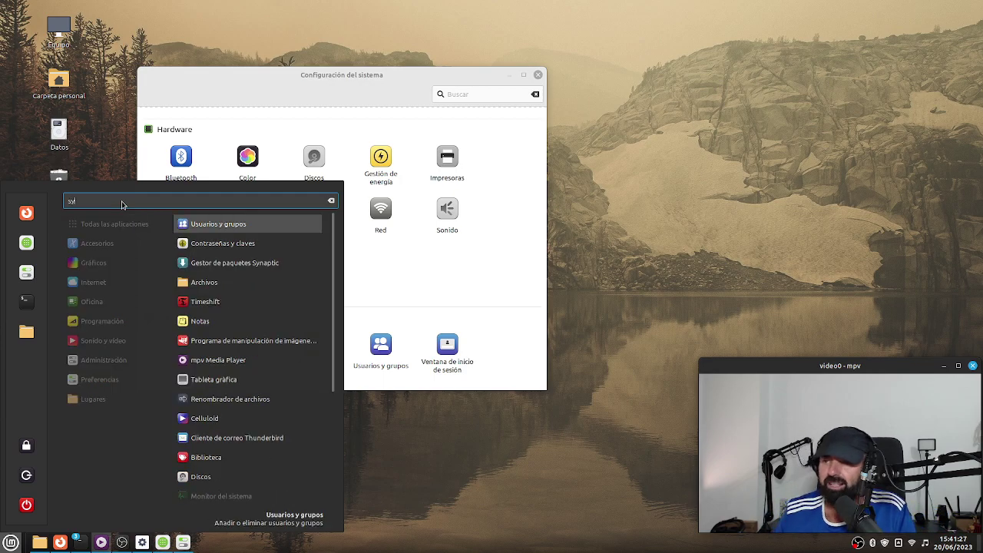
{"action": "left_click", "coordinate": [238, 263]}
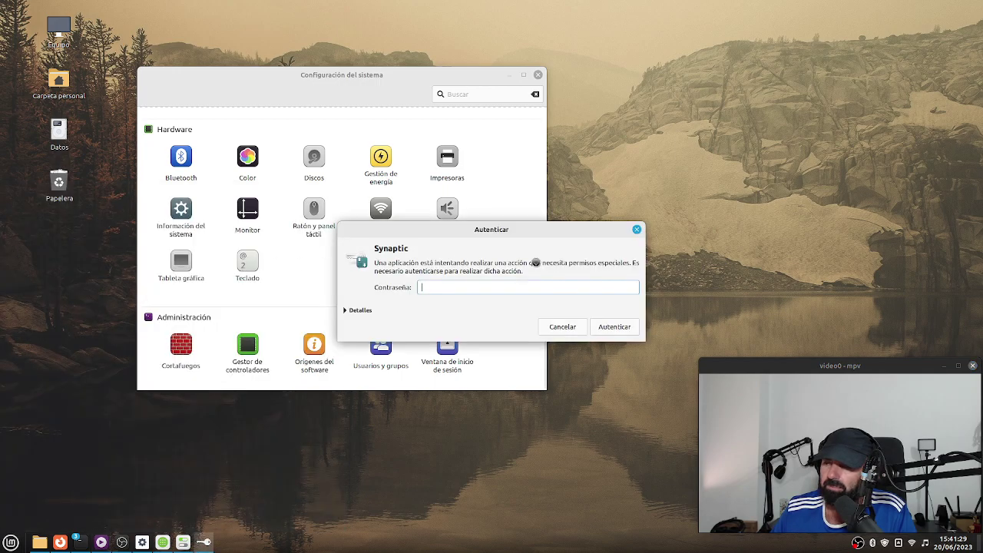
{"action": "type", "text": "•••••"}
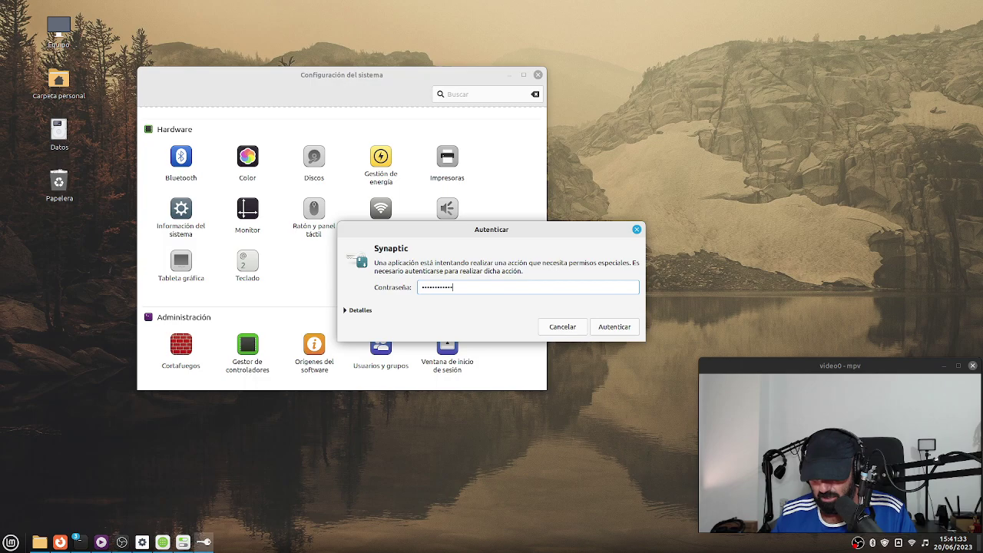
{"action": "key", "text": "Return"}
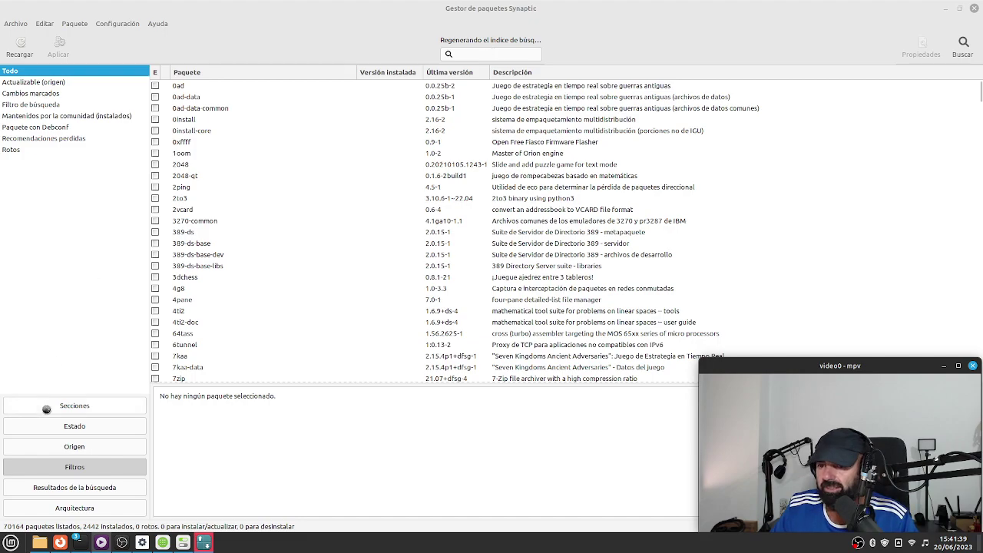
{"action": "left_click", "coordinate": [47, 409]}
Filter Synaptic for 'wayland', fixing the misspelling, and reload the package information.
{"action": "left_click", "coordinate": [472, 53]}
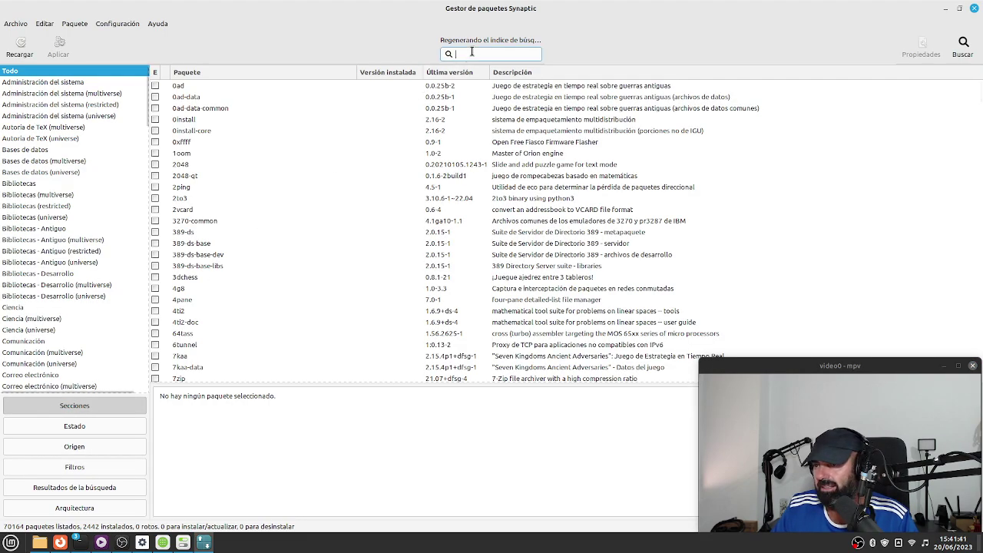
{"action": "type", "text": "waylannd"}
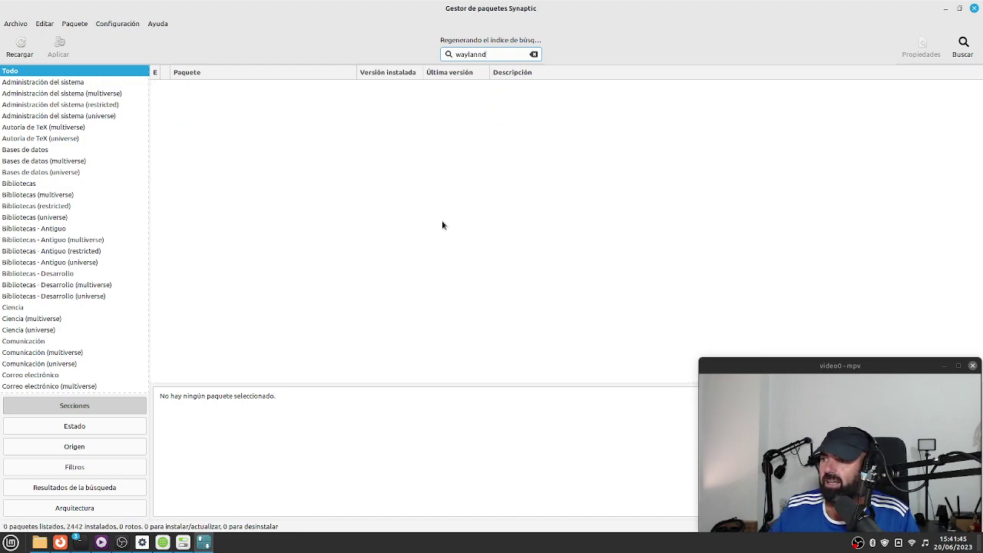
{"action": "left_click", "coordinate": [20, 46]}
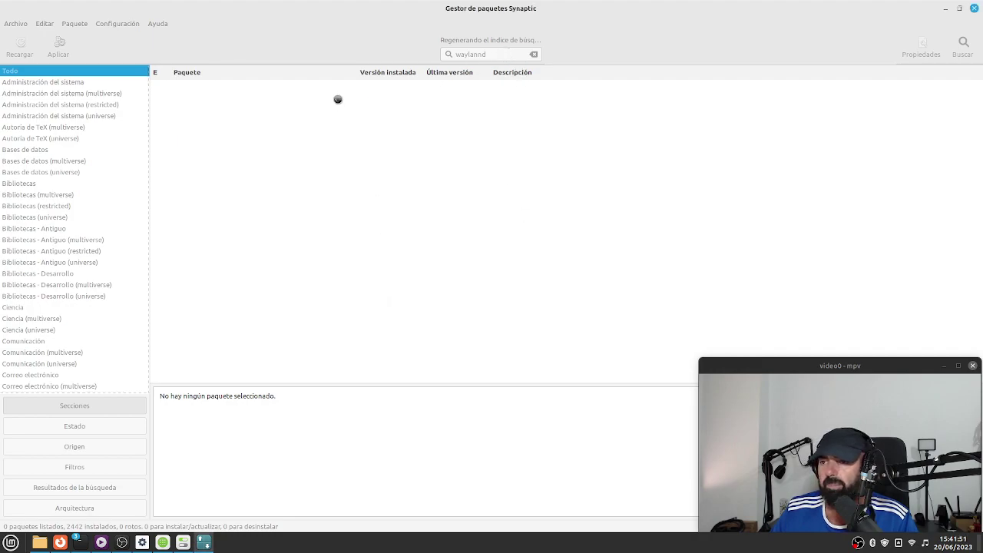
{"action": "left_click", "coordinate": [493, 55]}
{"action": "key", "text": "BackSpace"}
{"action": "key", "text": "BackSpace"}
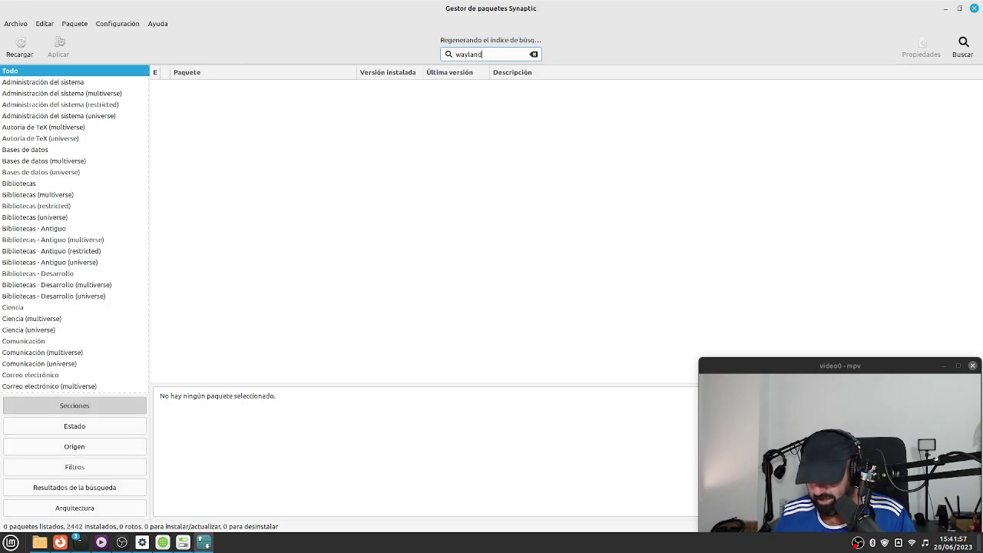
{"action": "left_click", "coordinate": [28, 50]}
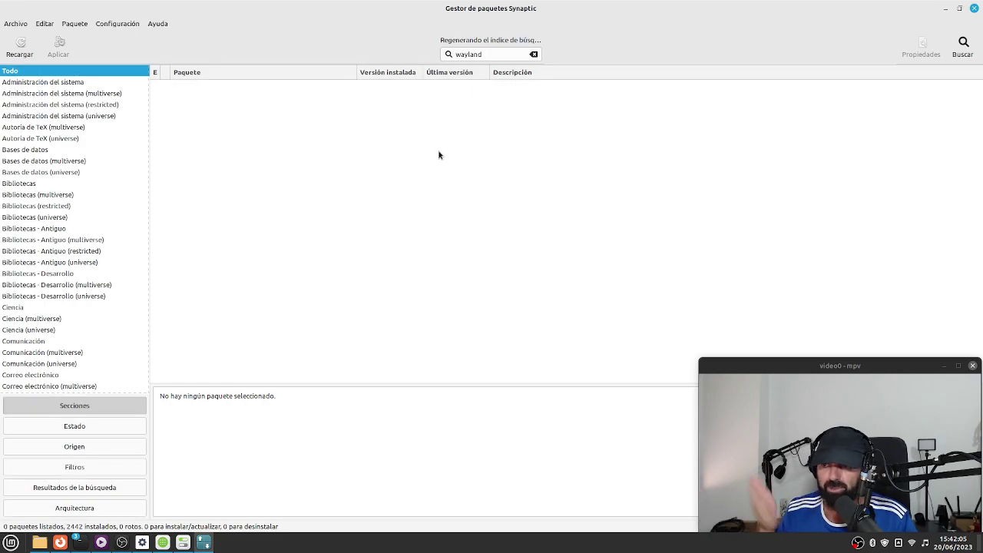
Reload the package information and scroll through the wayland filter results.
{"action": "left_click", "coordinate": [25, 45]}
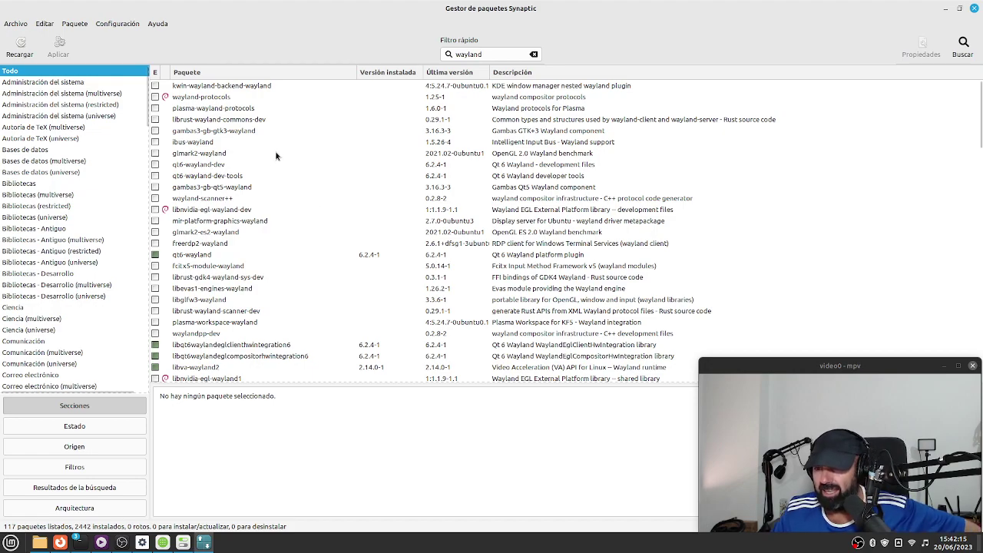
{"action": "left_click", "coordinate": [500, 55]}
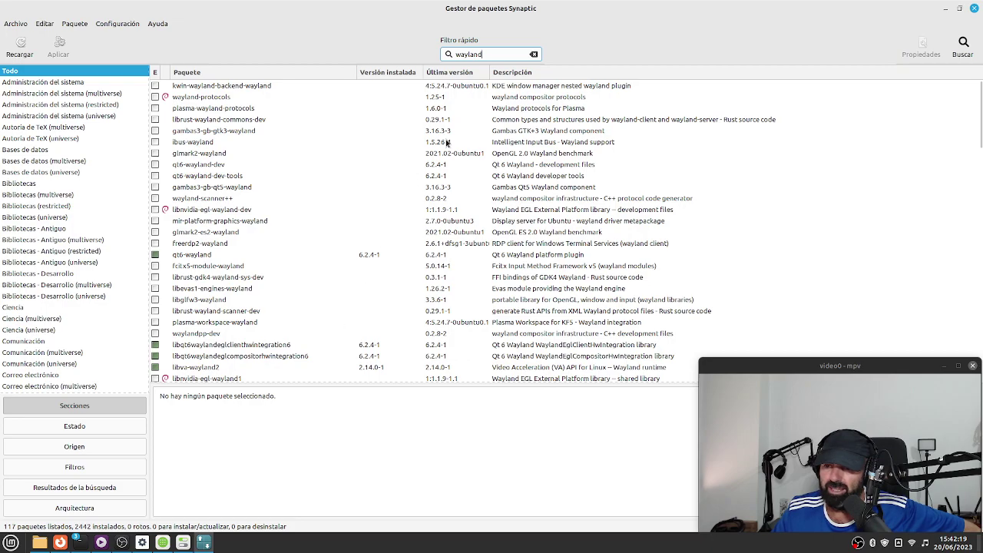
{"action": "scroll", "coordinate": [366, 202], "scroll_direction": "down", "scroll_amount": 3}
{"action": "scroll", "coordinate": [366, 202], "scroll_direction": "down", "scroll_amount": 4}
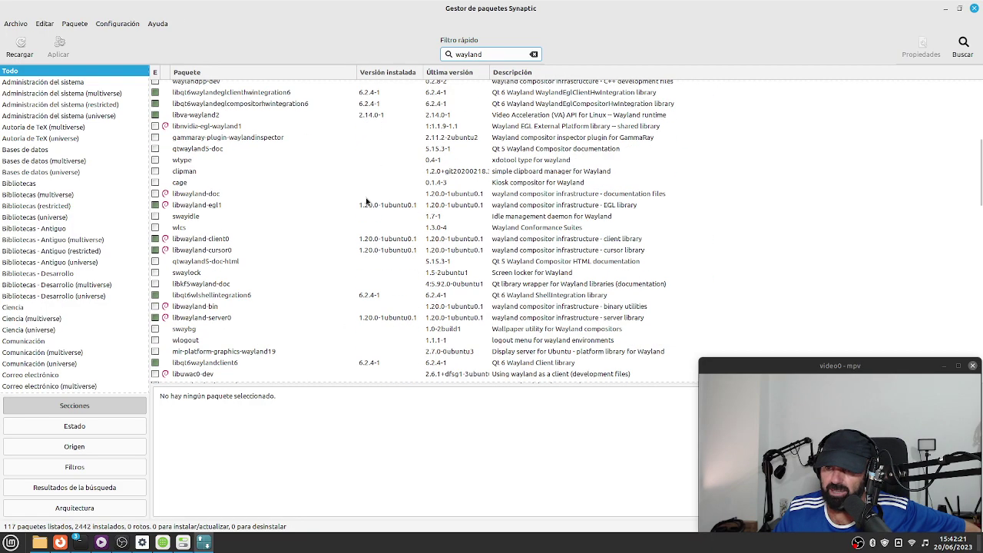
{"action": "scroll", "coordinate": [366, 202], "scroll_direction": "down", "scroll_amount": 12}
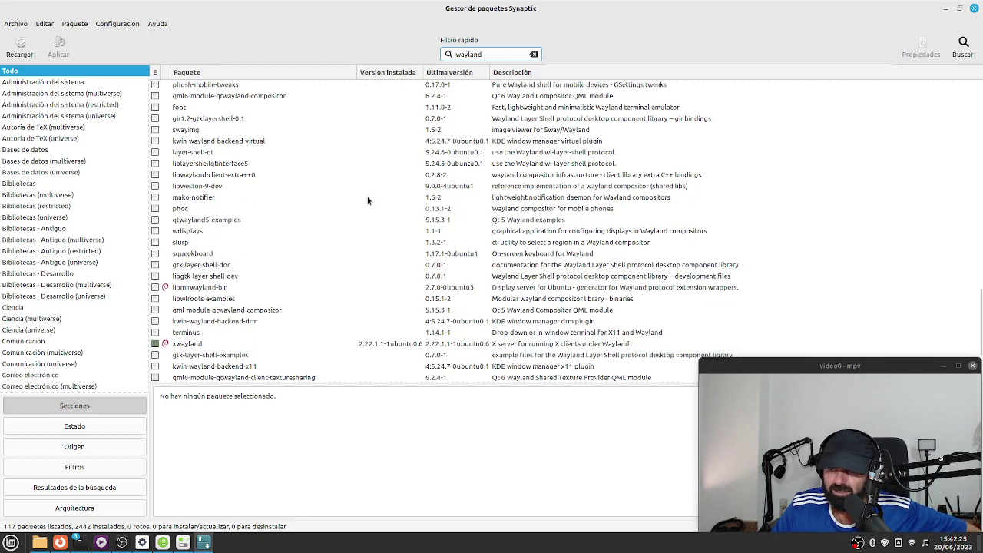
{"action": "scroll", "coordinate": [367, 200], "scroll_direction": "up", "scroll_amount": 16}
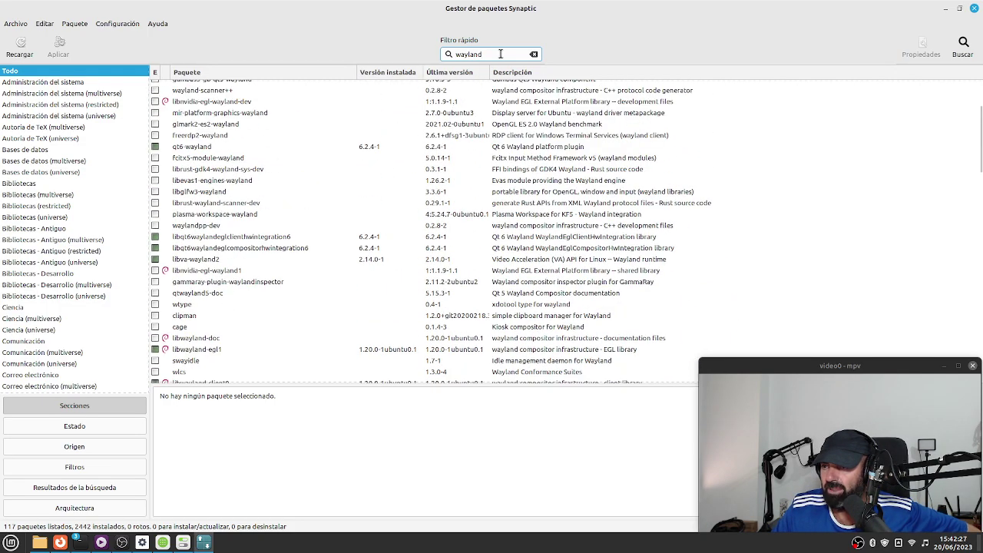
Try the filter 'wayland-cin', trim it back to wayland, then clear the filter text.
{"action": "left_click", "coordinate": [500, 54]}
{"action": "type", "text": "-cin"}
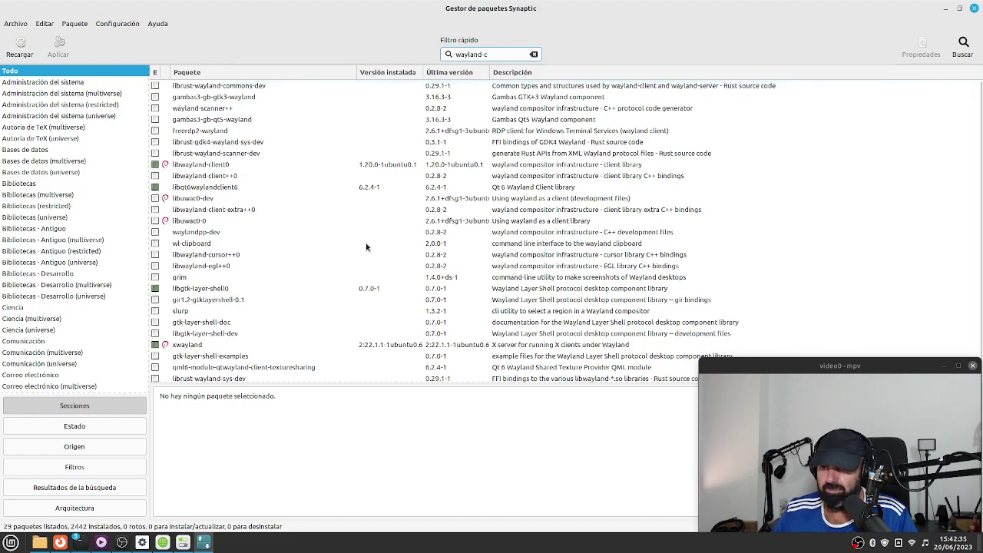
{"action": "scroll", "coordinate": [366, 242], "scroll_direction": "down", "scroll_amount": 2}
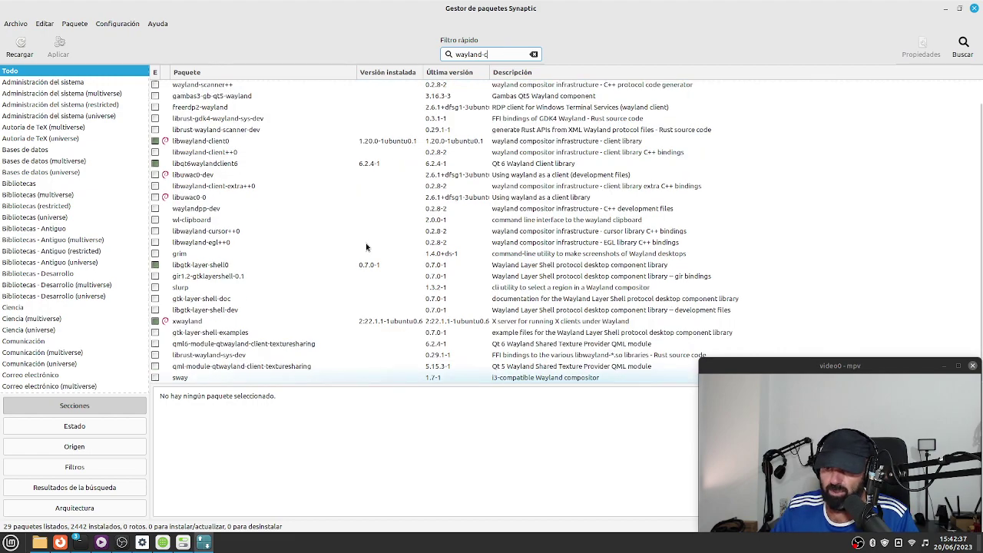
{"action": "scroll", "coordinate": [365, 243], "scroll_direction": "up", "scroll_amount": 2}
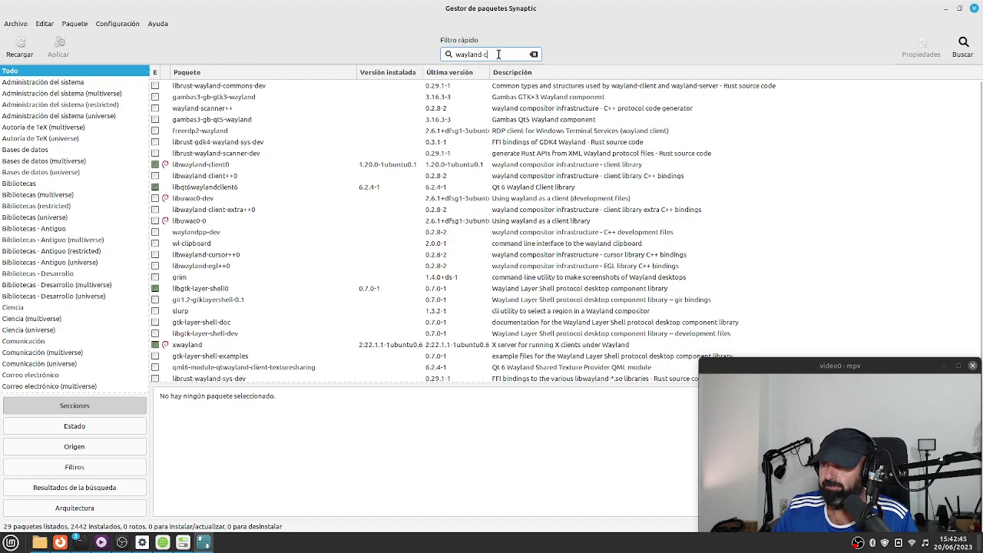
{"action": "key", "text": "BackSpace"}
{"action": "key", "text": "BackSpace"}
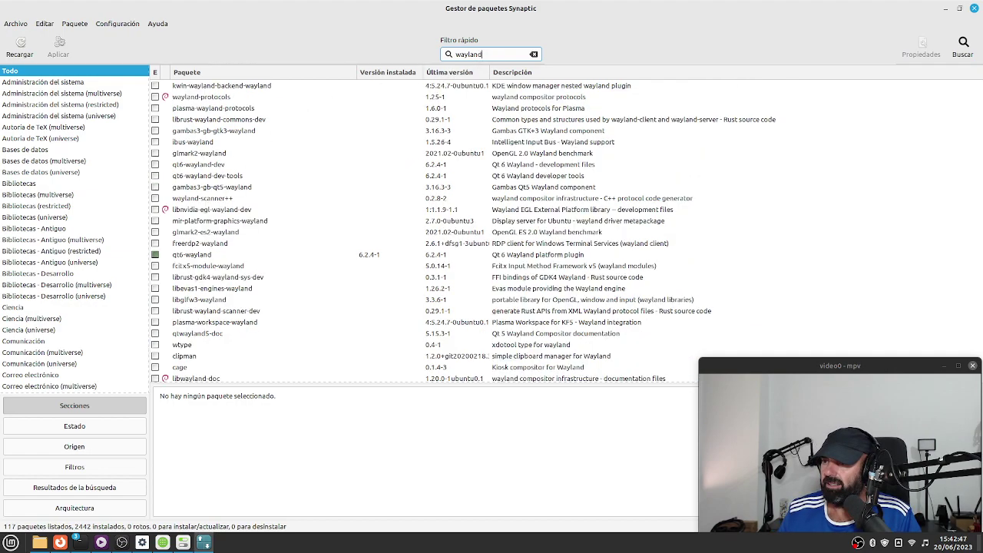
{"action": "scroll", "coordinate": [349, 196], "scroll_direction": "down", "scroll_amount": 10}
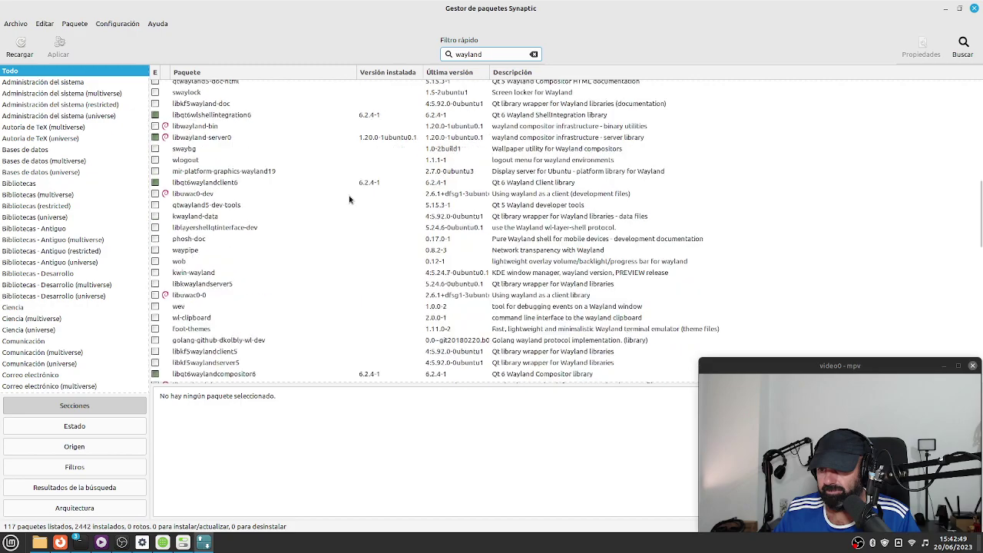
{"action": "scroll", "coordinate": [423, 140], "scroll_direction": "up", "scroll_amount": 20}
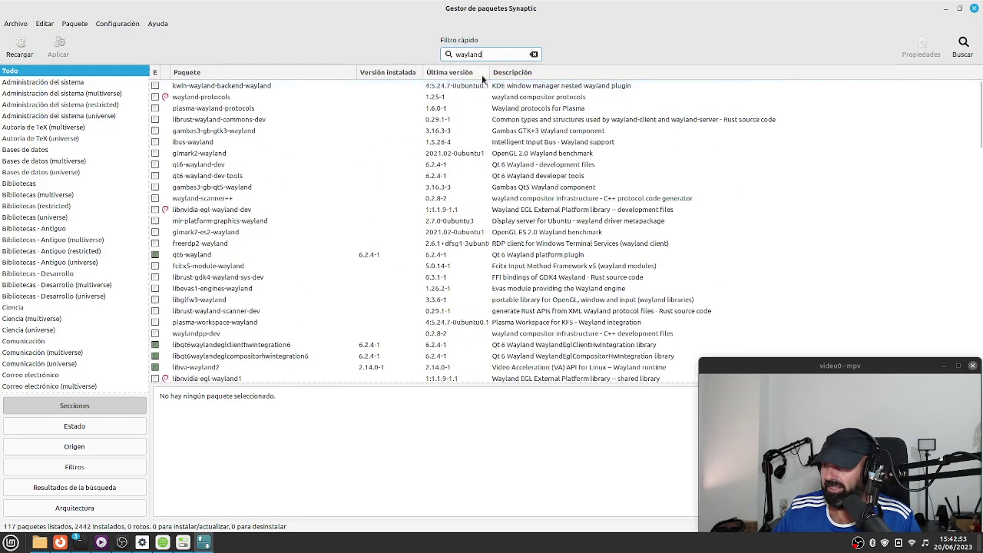
{"action": "double_click", "coordinate": [471, 55]}
{"action": "key", "text": "BackSpace"}
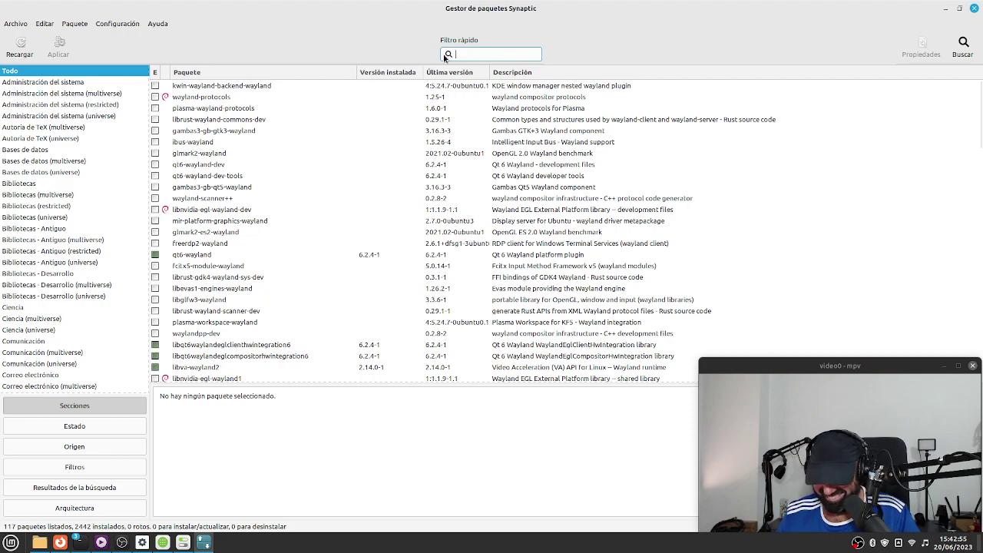
Filter Synaptic's package list by 'cinnamon' and scroll through the matching packages.
{"action": "type", "text": "cinnamon"}
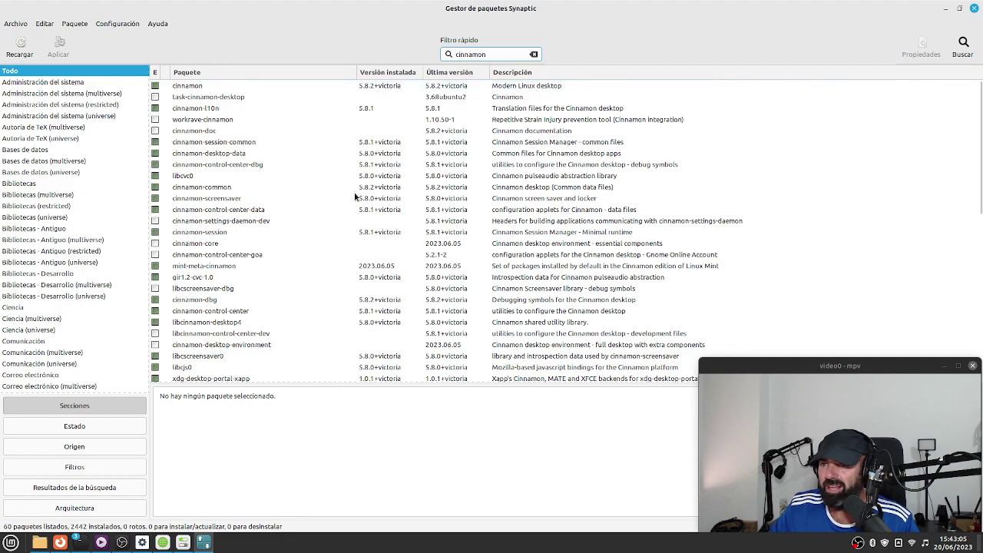
{"action": "scroll", "coordinate": [355, 203], "scroll_direction": "down", "scroll_amount": 3}
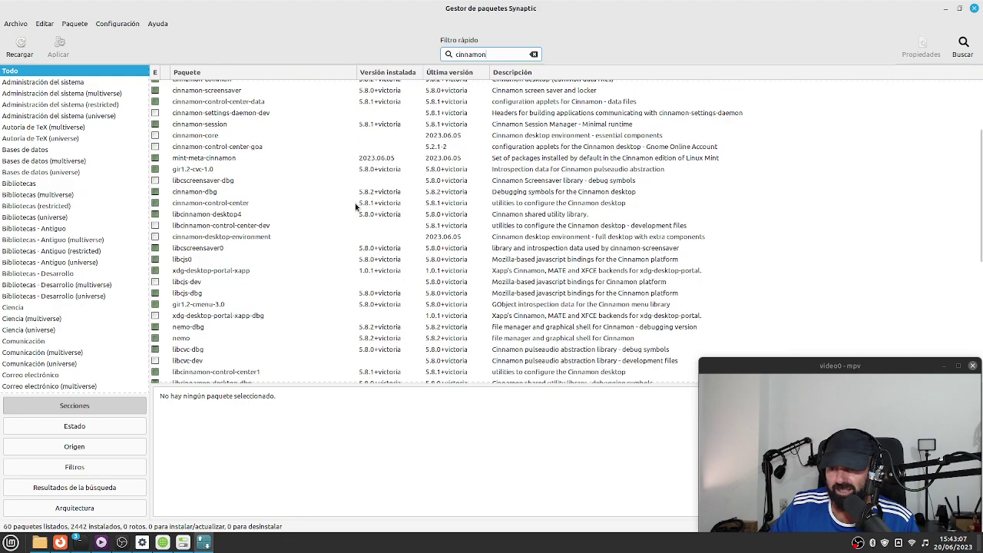
{"action": "scroll", "coordinate": [355, 204], "scroll_direction": "down", "scroll_amount": 4}
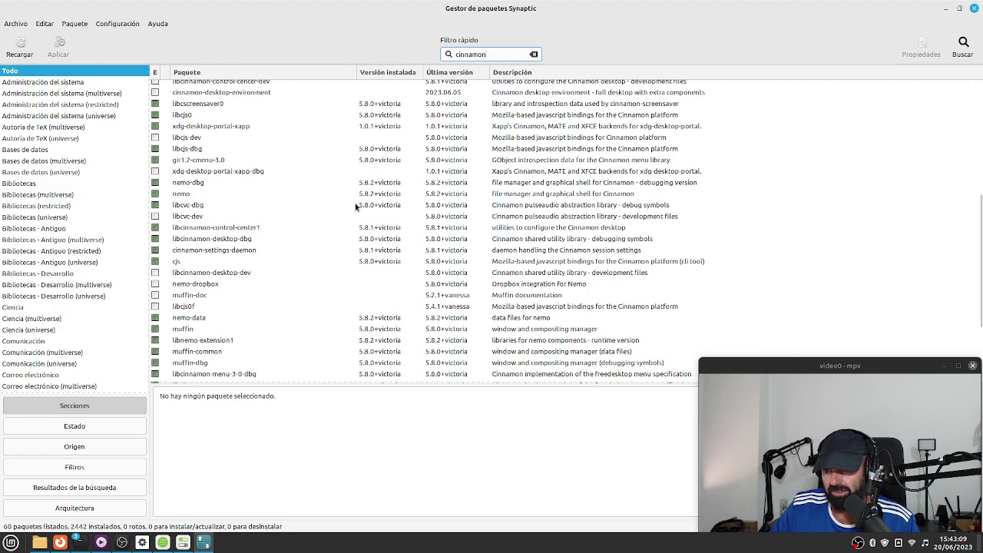
{"action": "scroll", "coordinate": [355, 205], "scroll_direction": "down", "scroll_amount": 3}
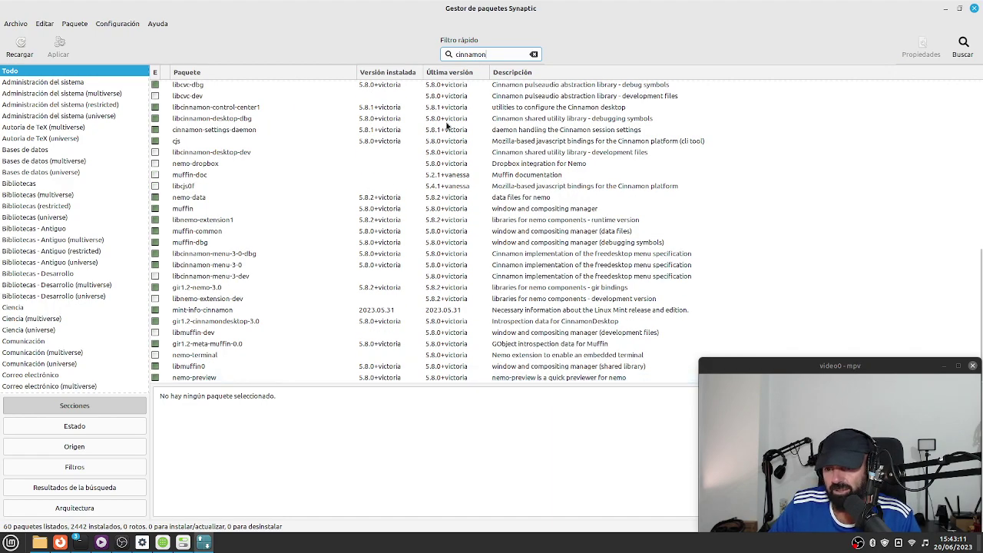
Narrow the quick filter to 'cinnamon-w' (27 packages) and reload the package information.
{"action": "left_click", "coordinate": [493, 50]}
{"action": "type", "text": "w"}
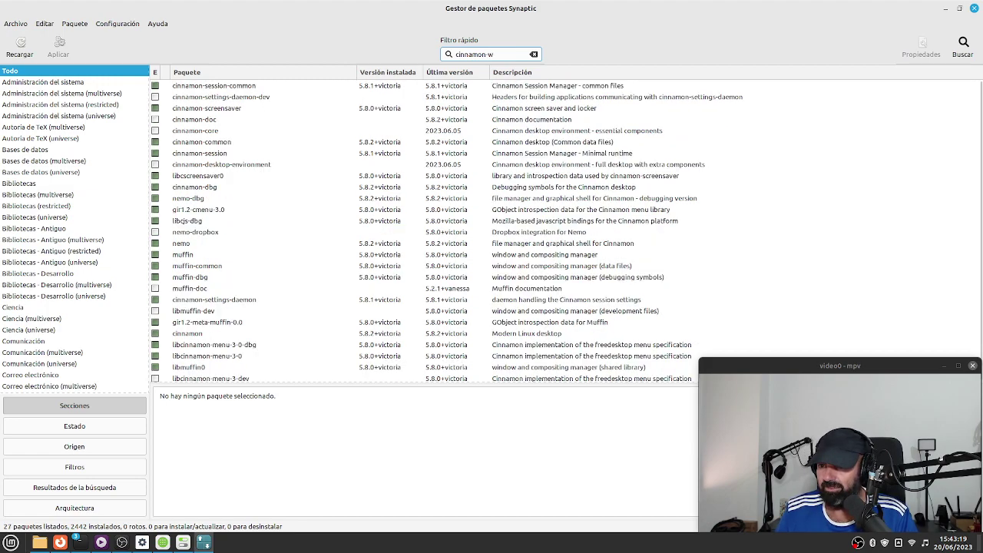
{"action": "left_click", "coordinate": [21, 44]}
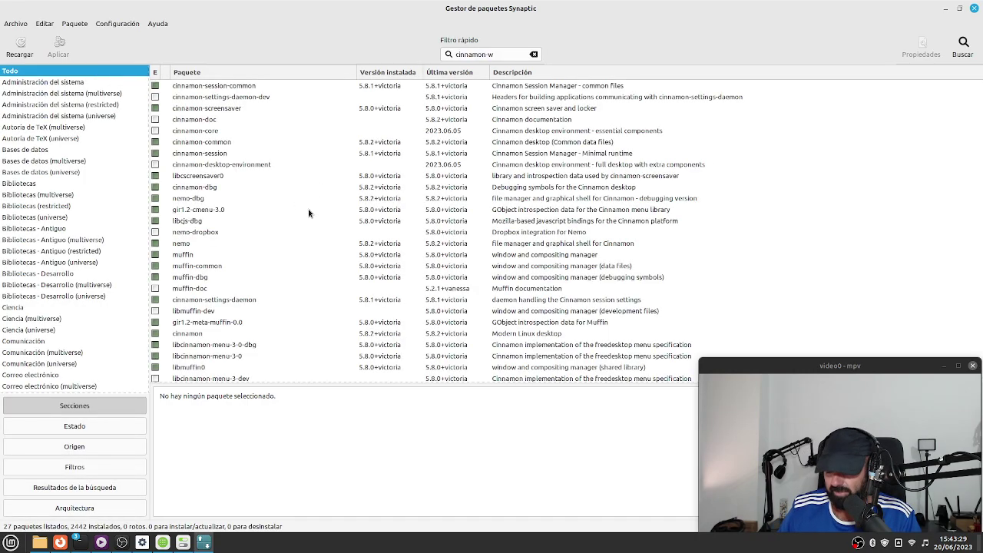
Extend the filter to 'cinnamon-wa' and read the cinnamon-session and cinnamon-session-common descriptions.
{"action": "left_click", "coordinate": [497, 56]}
{"action": "type", "text": "a"}
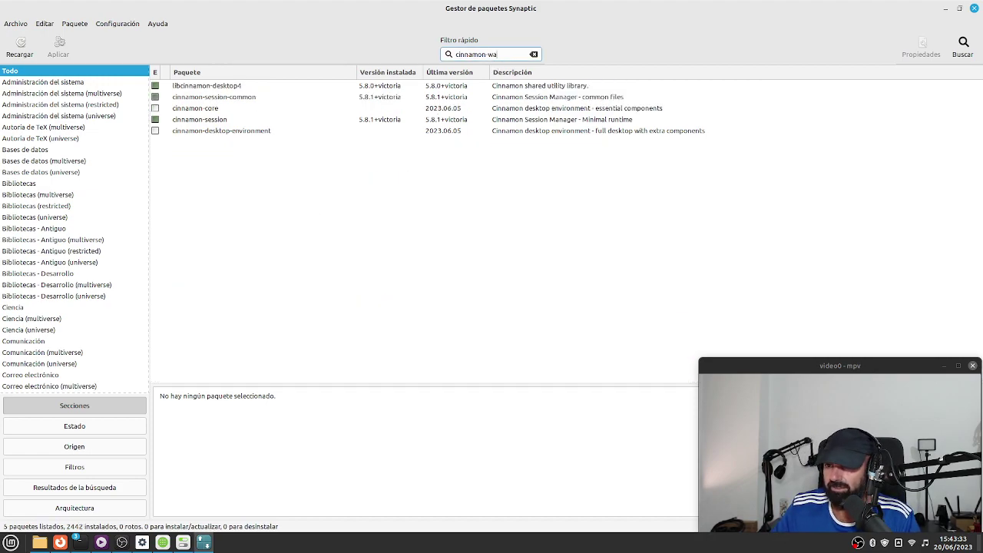
{"action": "left_click", "coordinate": [222, 120]}
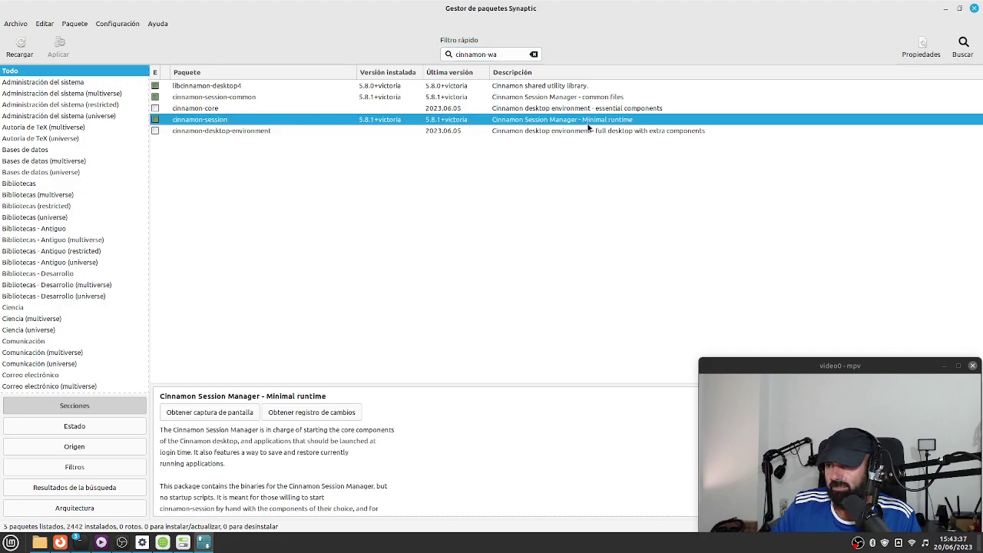
{"action": "left_click", "coordinate": [240, 98]}
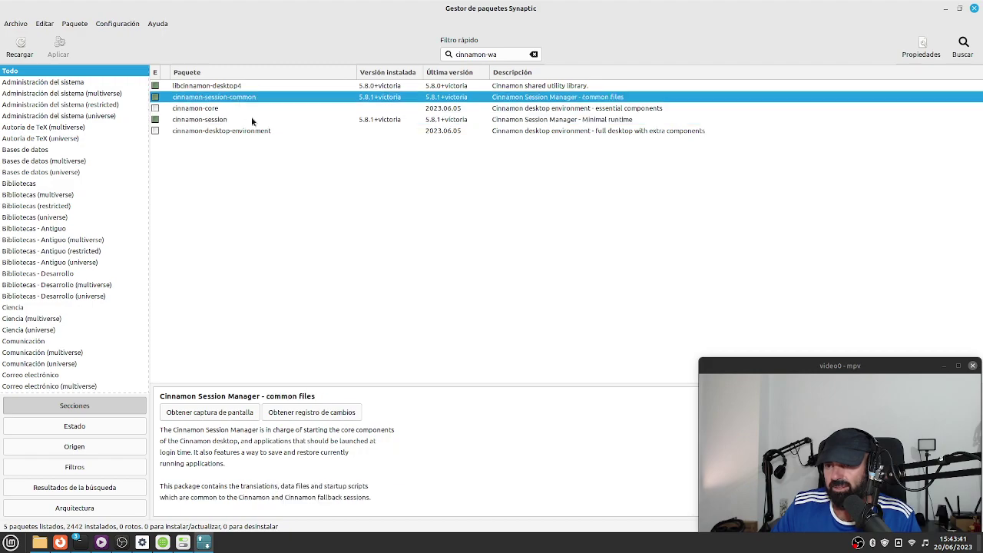
Change the quick filter to 'cinnamon se', listing 16 packages.
{"action": "left_click", "coordinate": [511, 55]}
{"action": "key", "text": "BackSpace"}
{"action": "key", "text": "BackSpace"}
{"action": "key", "text": "BackSpace"}
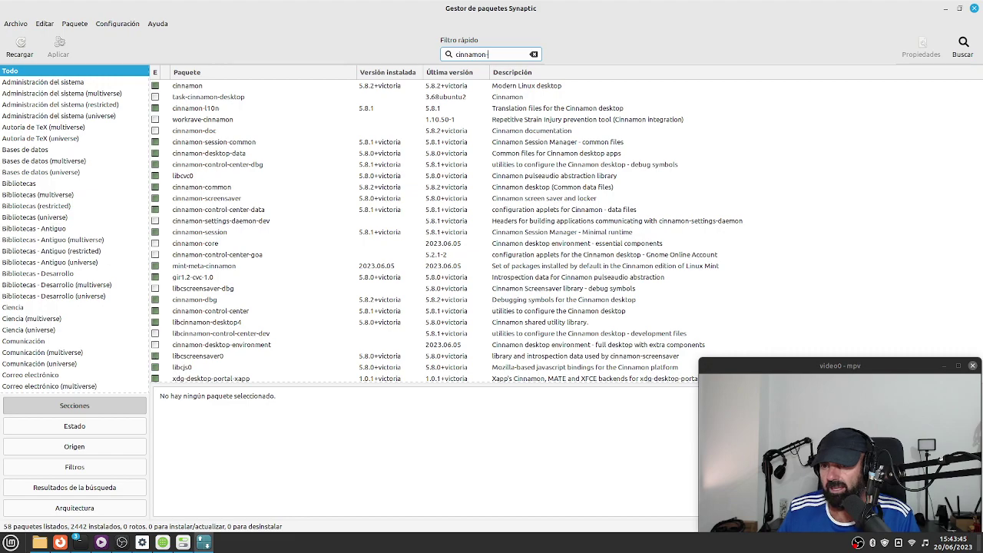
{"action": "type", "text": "se"}
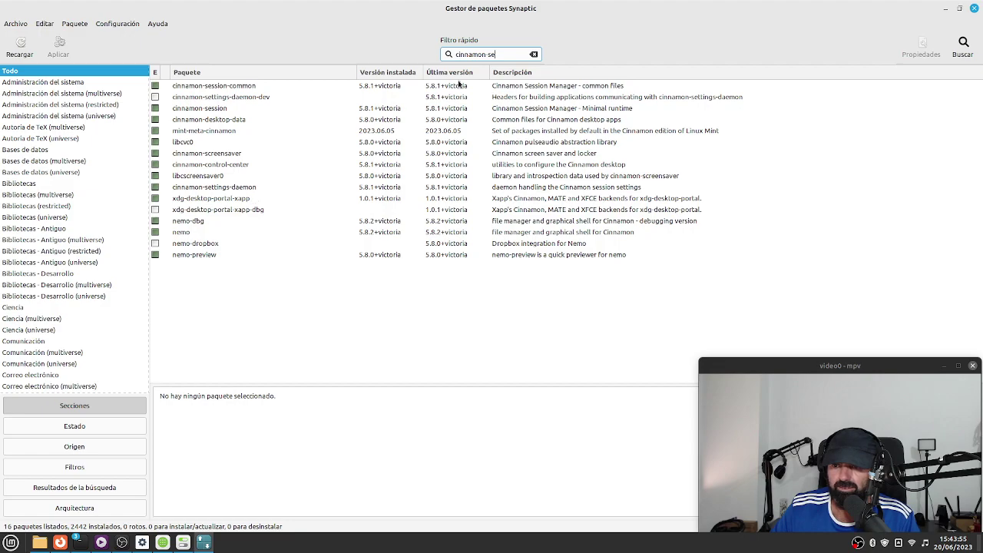
Close the Synaptic window showing the 16 'cinnamon se' packages.
{"action": "left_click", "coordinate": [976, 8]}
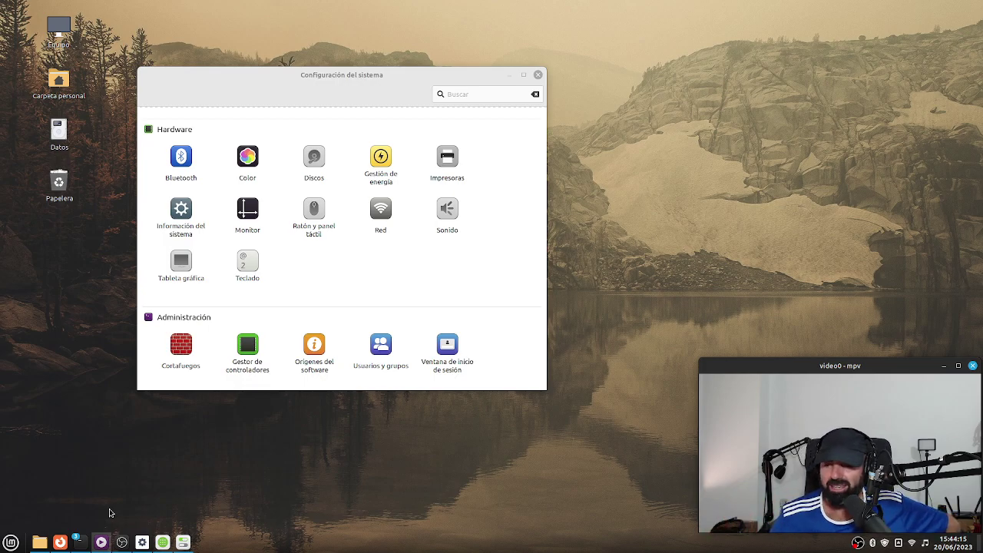
{"action": "left_click", "coordinate": [85, 491]}
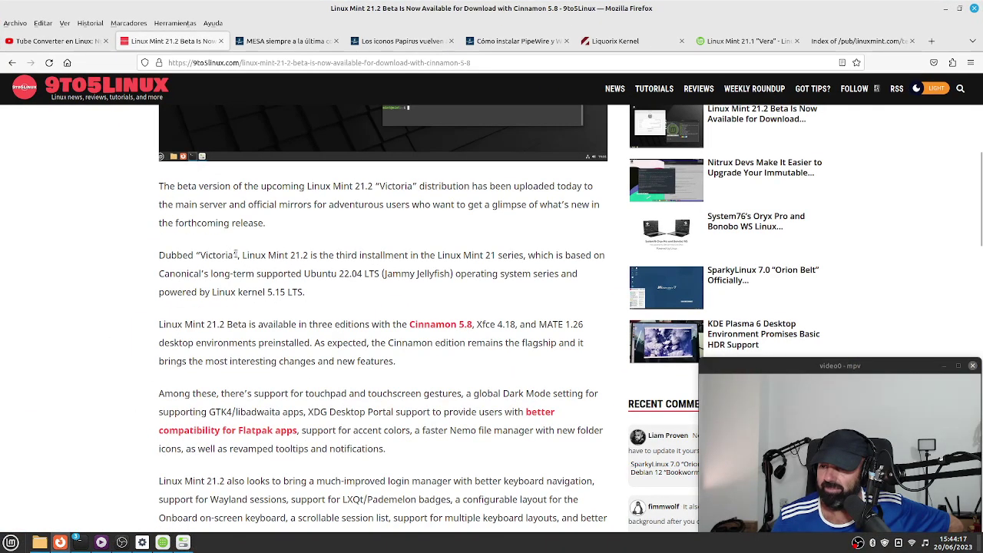
{"action": "scroll", "coordinate": [335, 307], "scroll_direction": "down", "scroll_amount": 3}
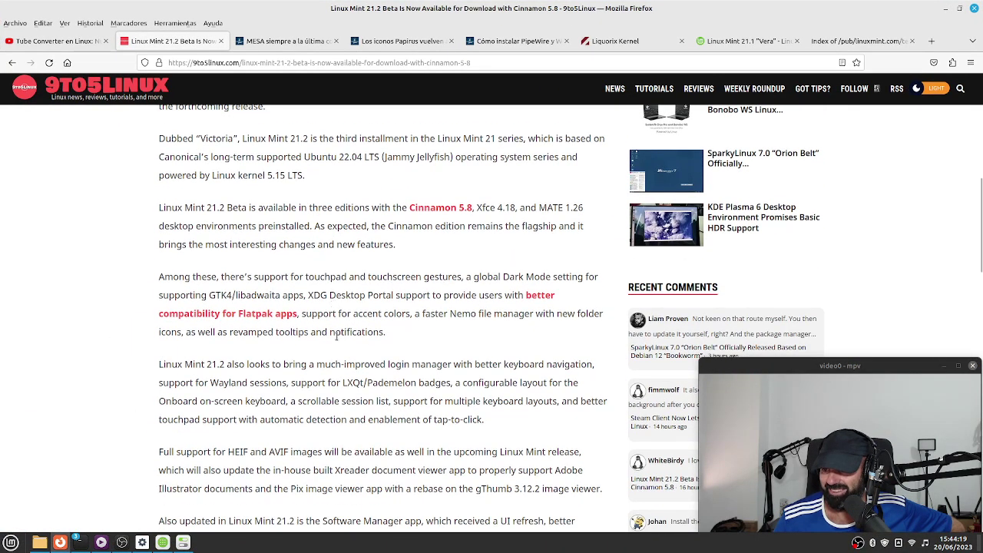
{"action": "scroll", "coordinate": [342, 354], "scroll_direction": "down", "scroll_amount": 4}
{"action": "left_click_drag", "start_coordinate": [417, 208], "coordinate": [362, 207]}
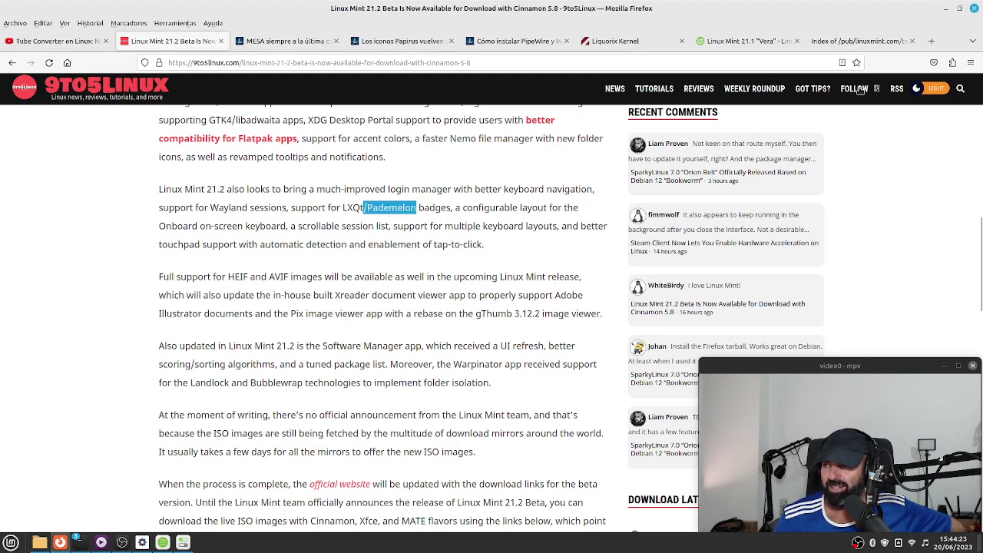
{"action": "left_click", "coordinate": [945, 8]}
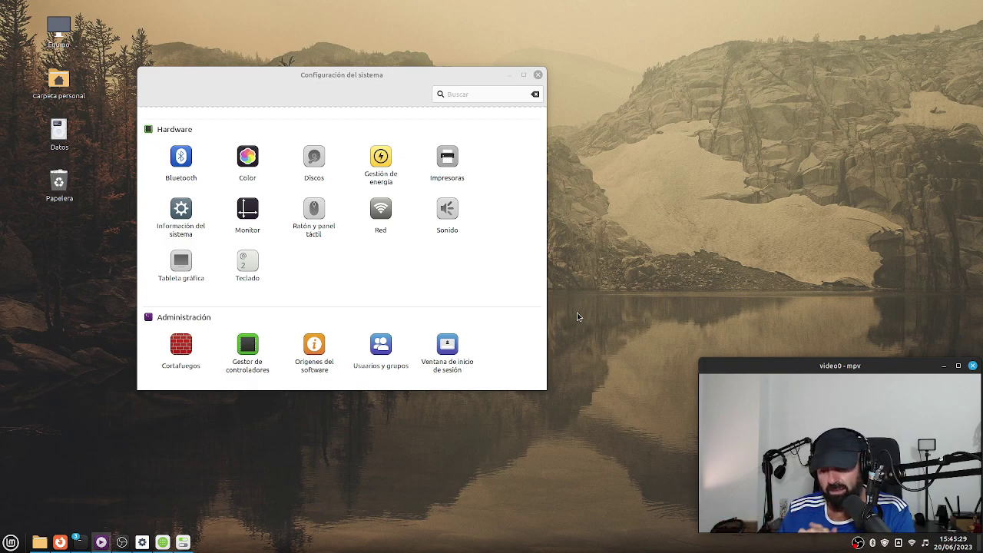
Bring Software Manager forward, go back from the tube results, and browse the home page featuring Signal Desktop.
{"action": "left_click", "coordinate": [166, 544]}
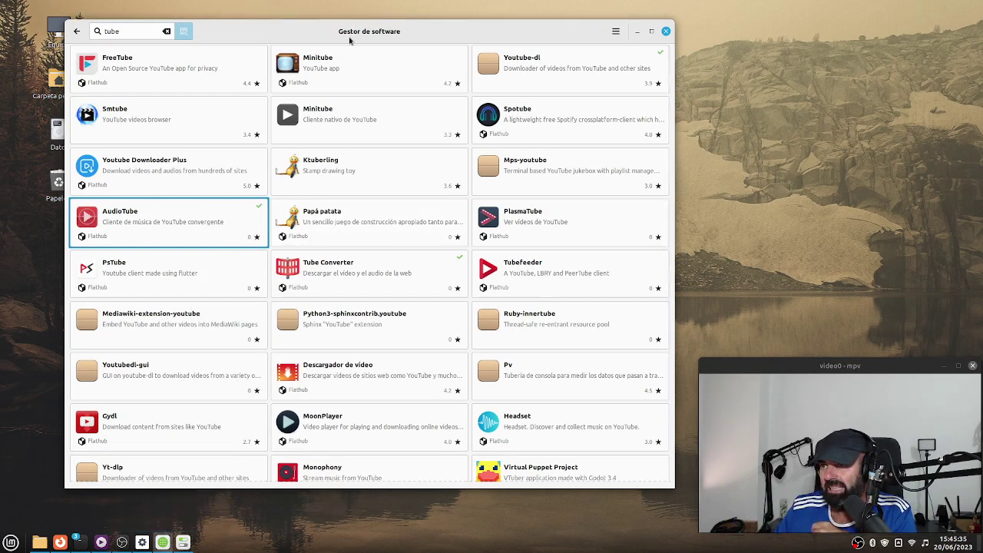
{"action": "left_click_drag", "start_coordinate": [349, 37], "coordinate": [410, 53]}
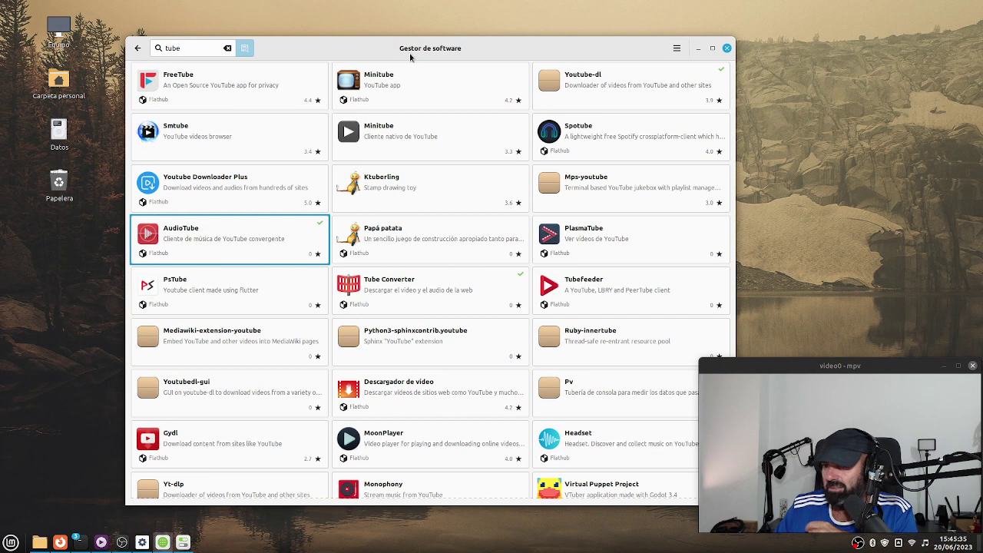
{"action": "left_click", "coordinate": [137, 48]}
{"action": "left_click_drag", "start_coordinate": [497, 53], "coordinate": [430, 31]}
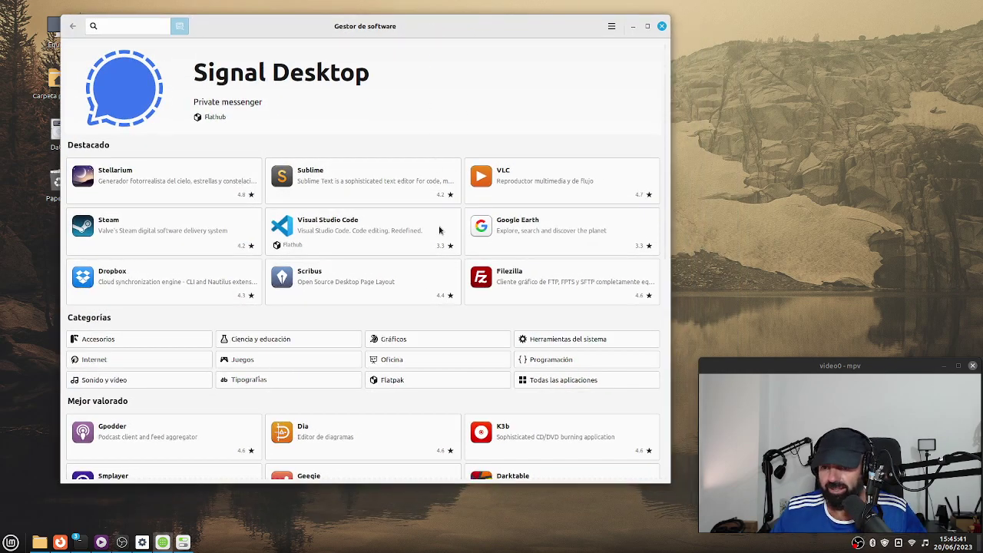
{"action": "scroll", "coordinate": [422, 304], "scroll_direction": "down", "scroll_amount": 5}
{"action": "scroll", "coordinate": [423, 349], "scroll_direction": "down", "scroll_amount": 1}
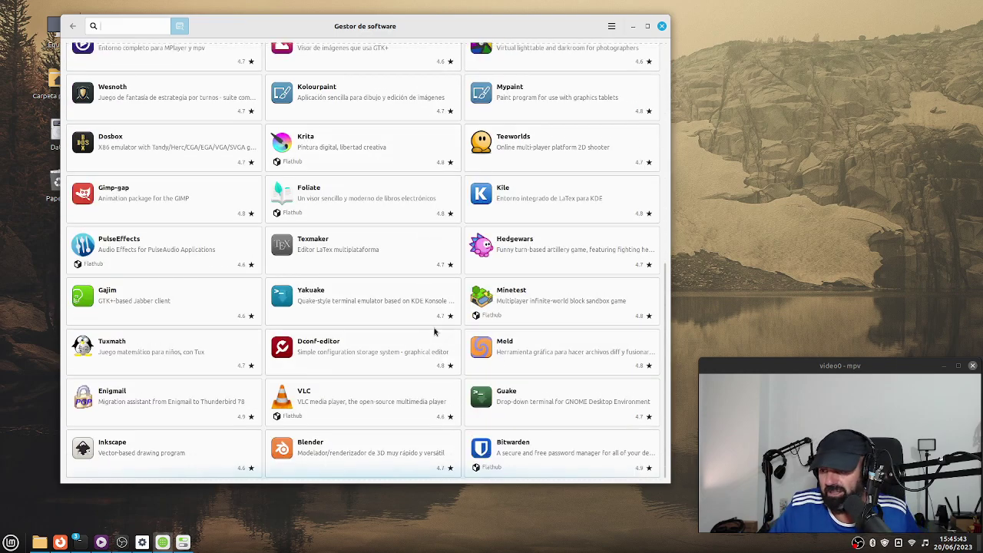
{"action": "scroll", "coordinate": [434, 332], "scroll_direction": "up", "scroll_amount": 6}
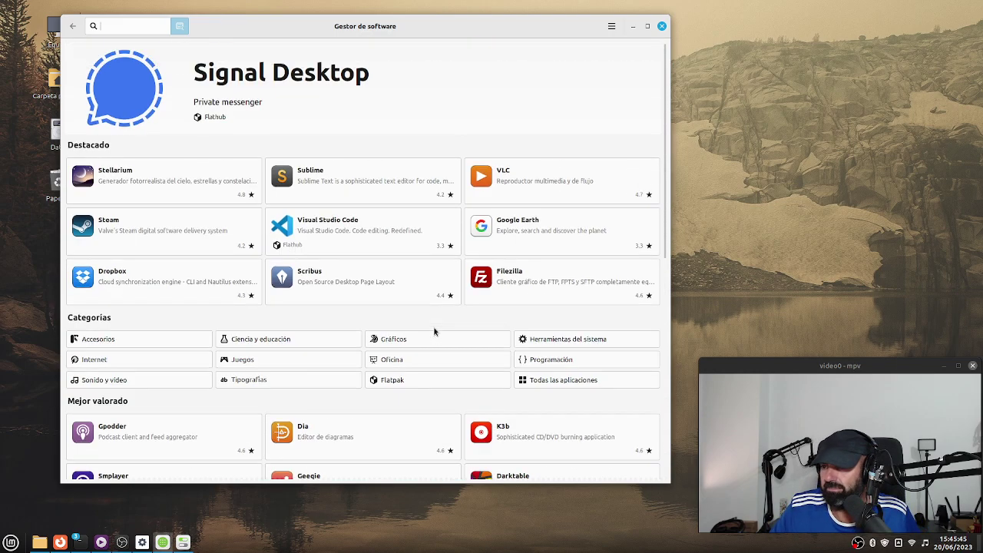
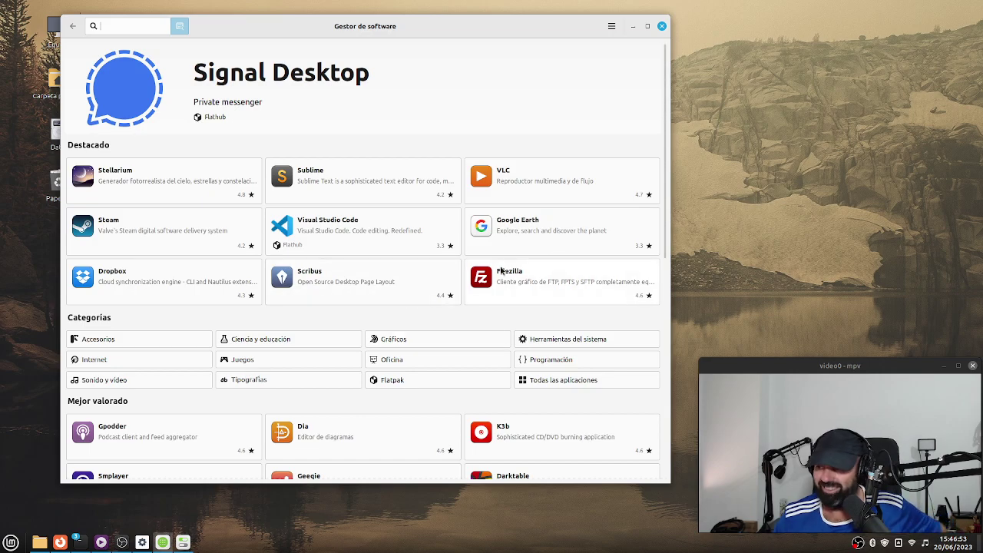
Close Gestor de software and move the Configuración del sistema window up and left.
{"action": "scroll", "coordinate": [538, 254], "scroll_direction": "down", "scroll_amount": 4}
{"action": "scroll", "coordinate": [490, 323], "scroll_direction": "up", "scroll_amount": 4}
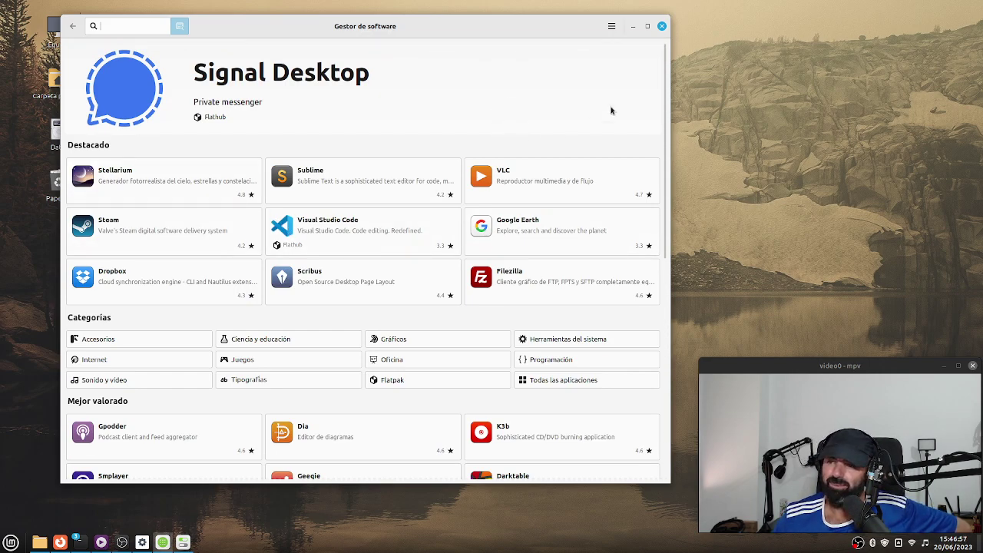
{"action": "left_click", "coordinate": [662, 28]}
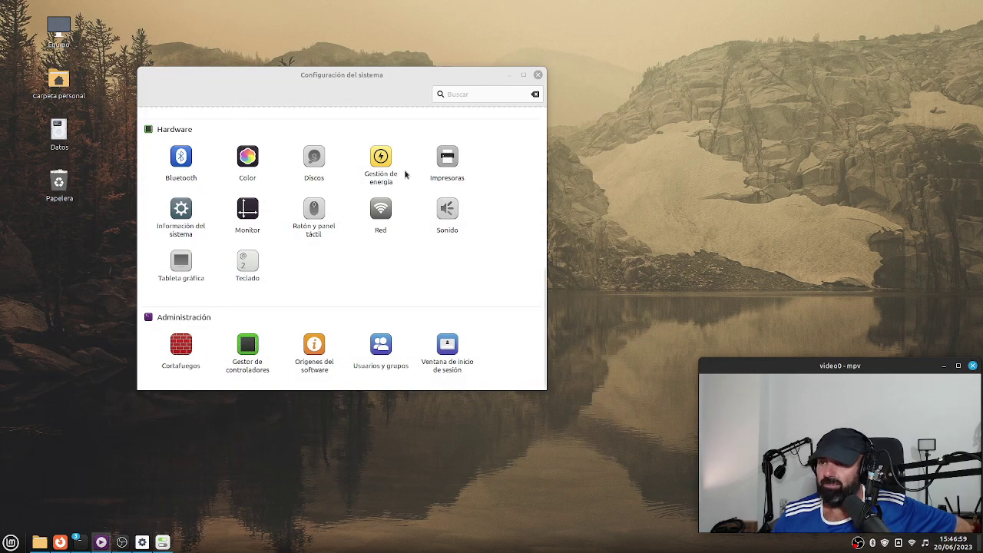
{"action": "left_click_drag", "start_coordinate": [351, 79], "coordinate": [277, 73]}
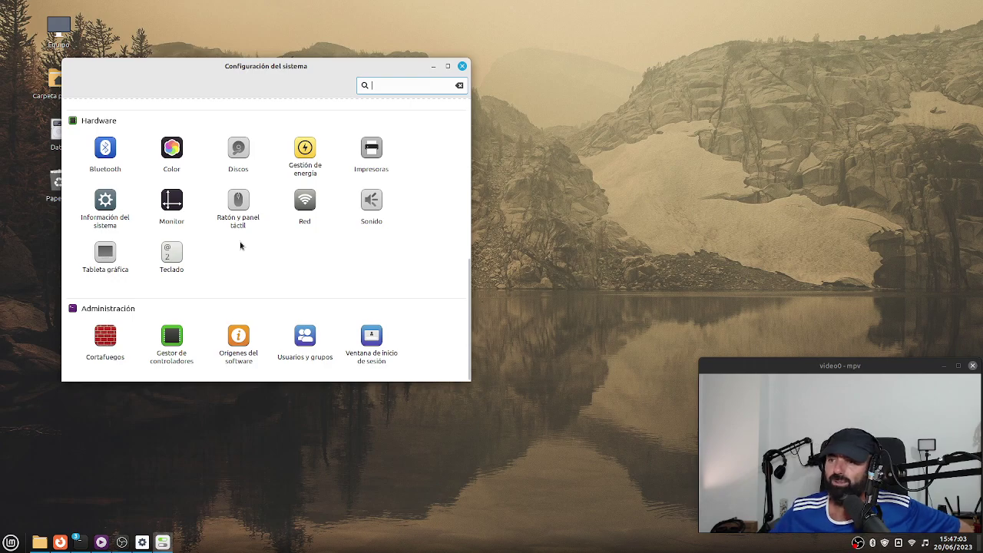
{"action": "scroll", "coordinate": [312, 213], "scroll_direction": "up", "scroll_amount": 2}
{"action": "scroll", "coordinate": [312, 213], "scroll_direction": "down", "scroll_amount": 2}
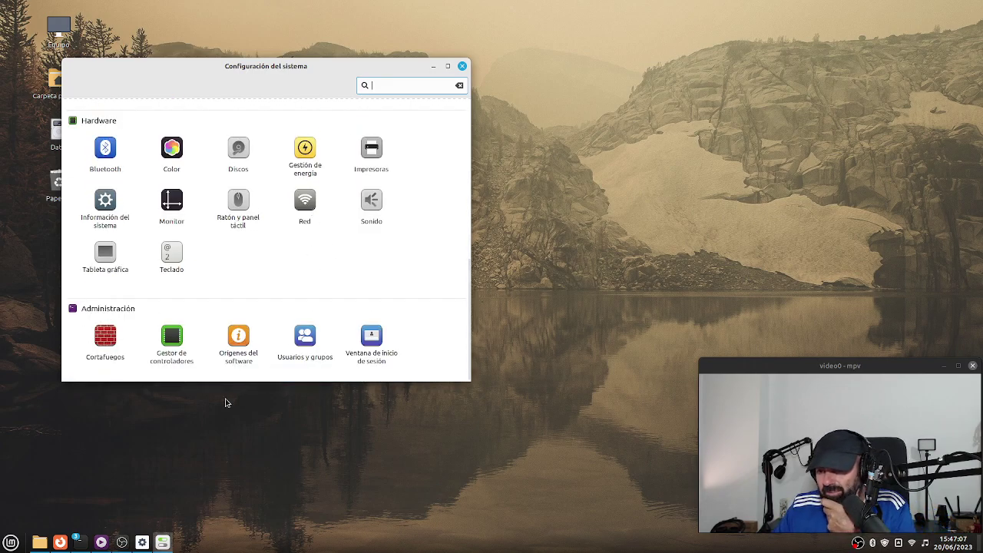
Open Orígenes del software and authenticate with the admin password.
{"action": "left_click", "coordinate": [237, 361]}
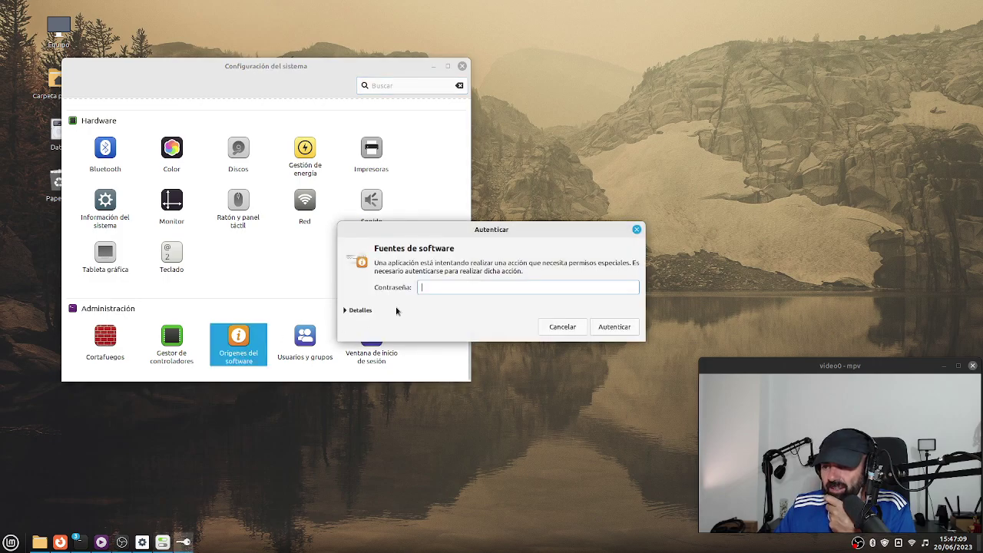
{"action": "type", "text": "•••"}
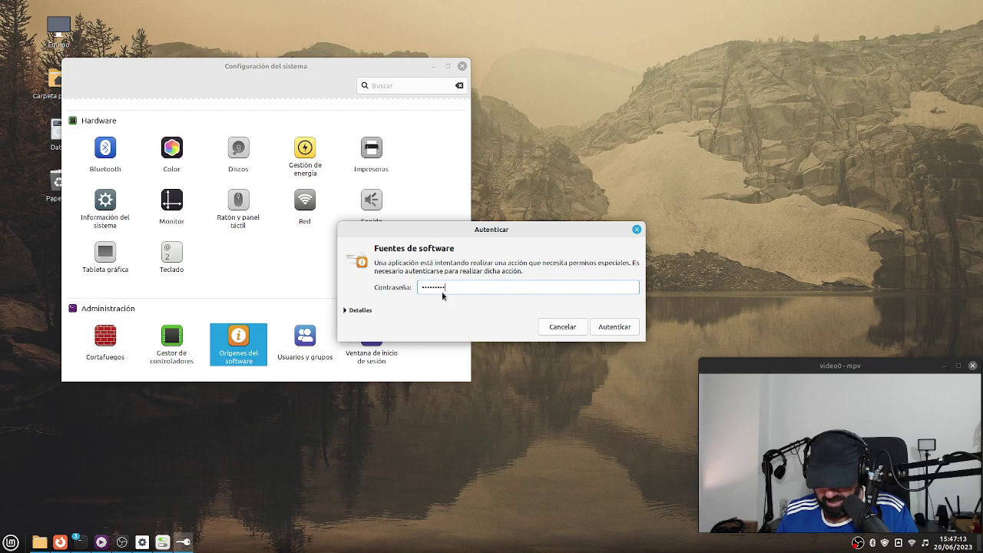
{"action": "key", "text": "Return"}
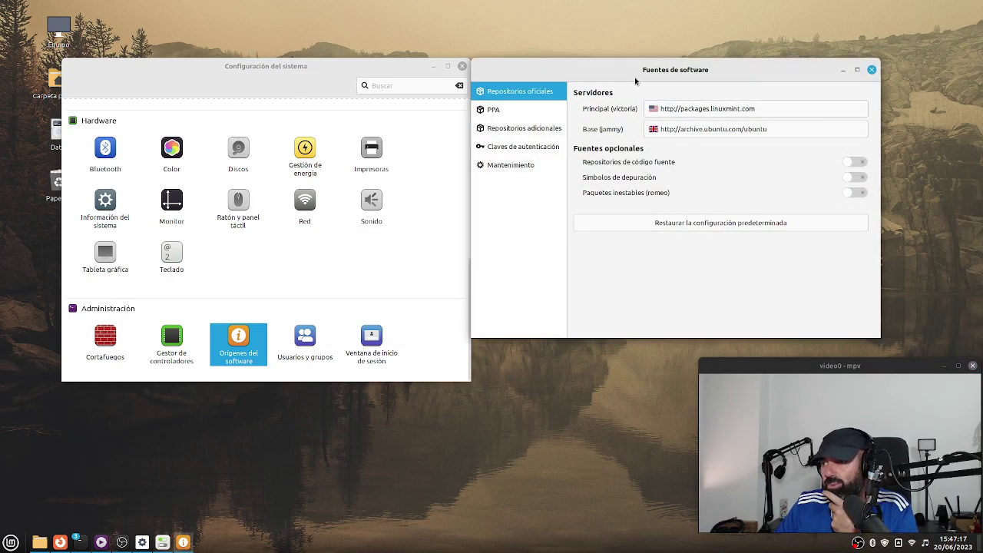
Enlarge and position Fuentes de software, minimize settings, and save a screenshot to Imágenes.
{"action": "left_click_drag", "start_coordinate": [642, 71], "coordinate": [343, 44]}
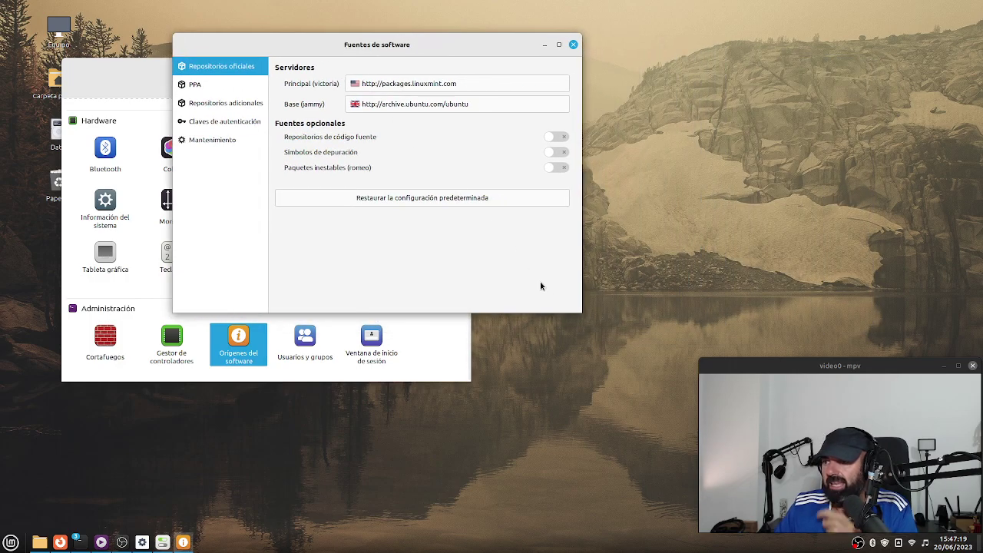
{"action": "left_click_drag", "start_coordinate": [582, 312], "coordinate": [723, 318]}
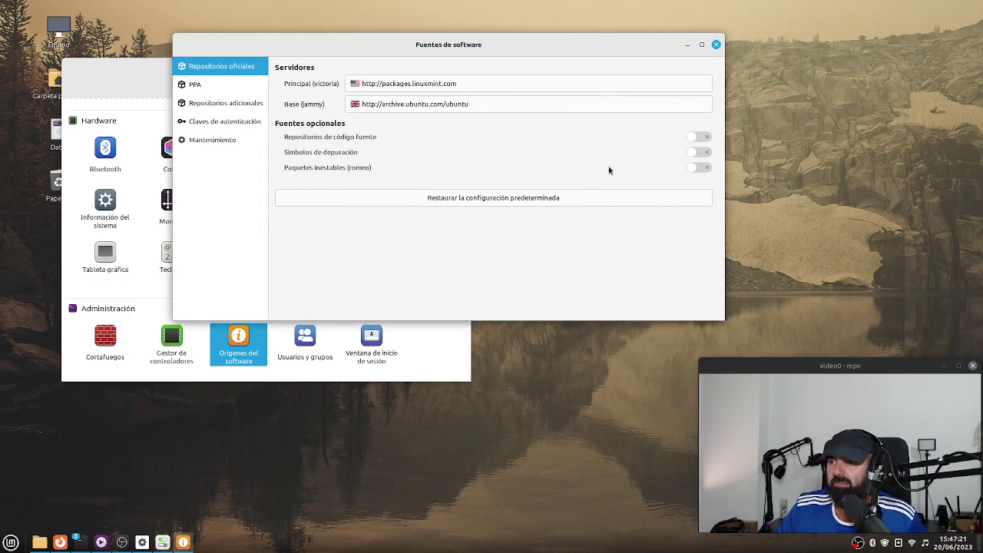
{"action": "left_click_drag", "start_coordinate": [516, 44], "coordinate": [458, 66]}
{"action": "left_click", "coordinate": [432, 67]}
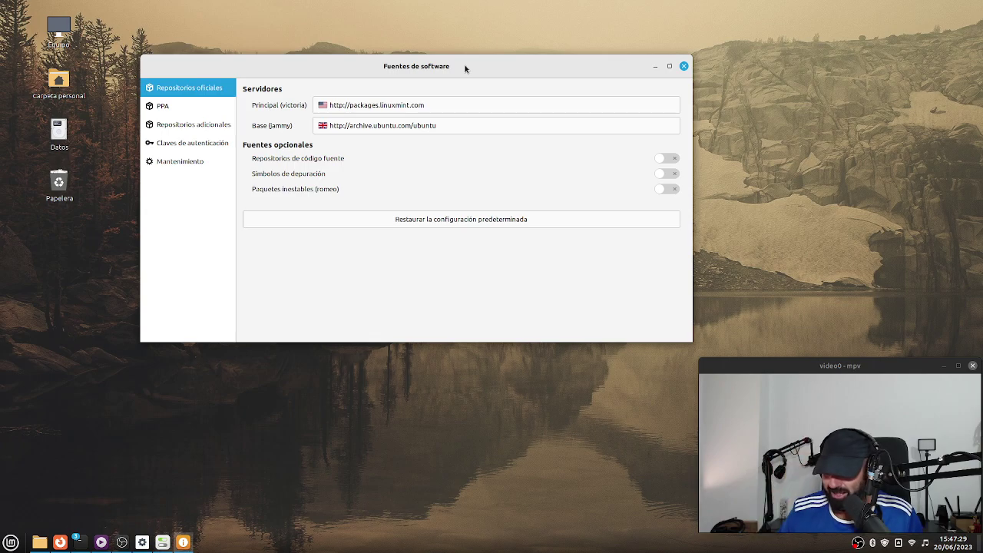
{"action": "key", "text": "Print"}
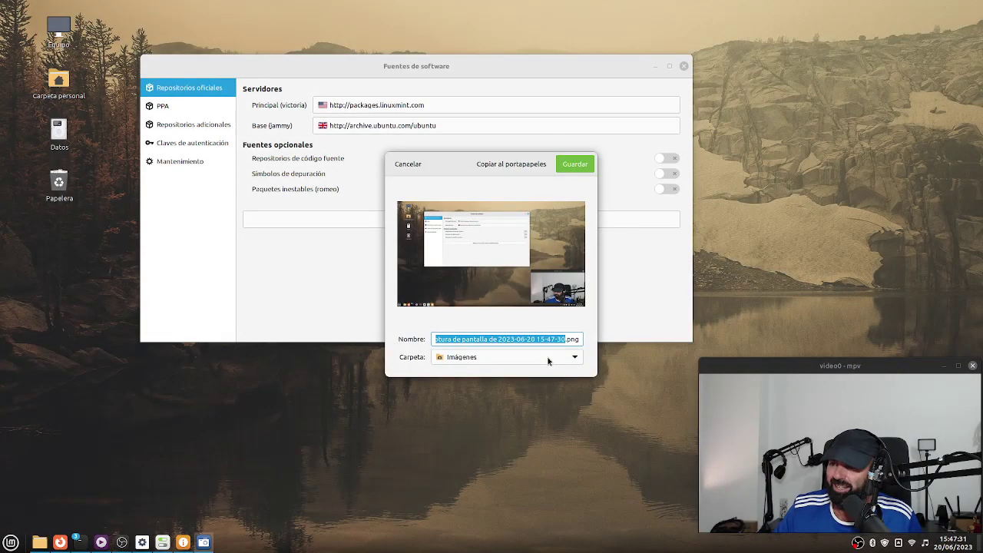
{"action": "left_click", "coordinate": [566, 170]}
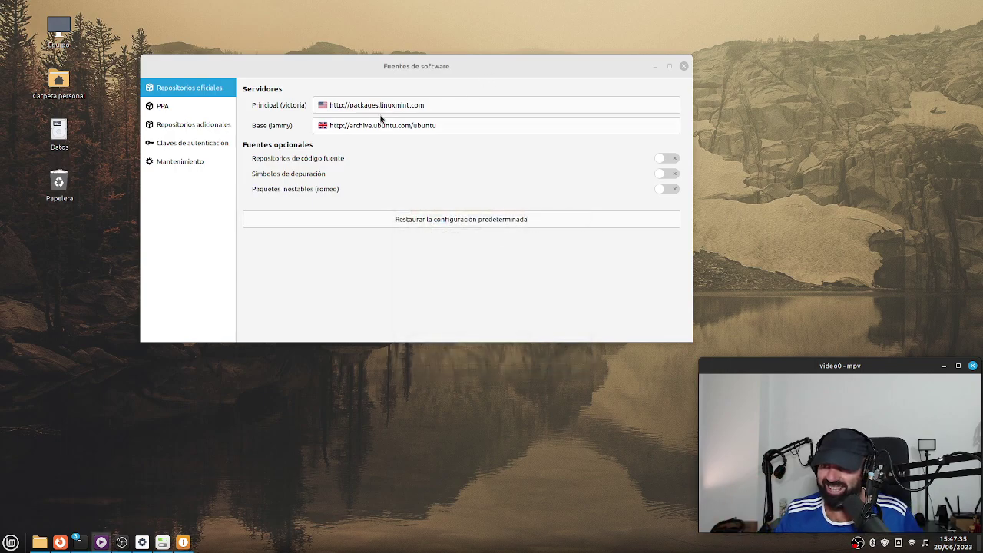
Make cyberbits the main Linux Mint mirror, apply it, and refresh the APT cache.
{"action": "left_click", "coordinate": [455, 107]}
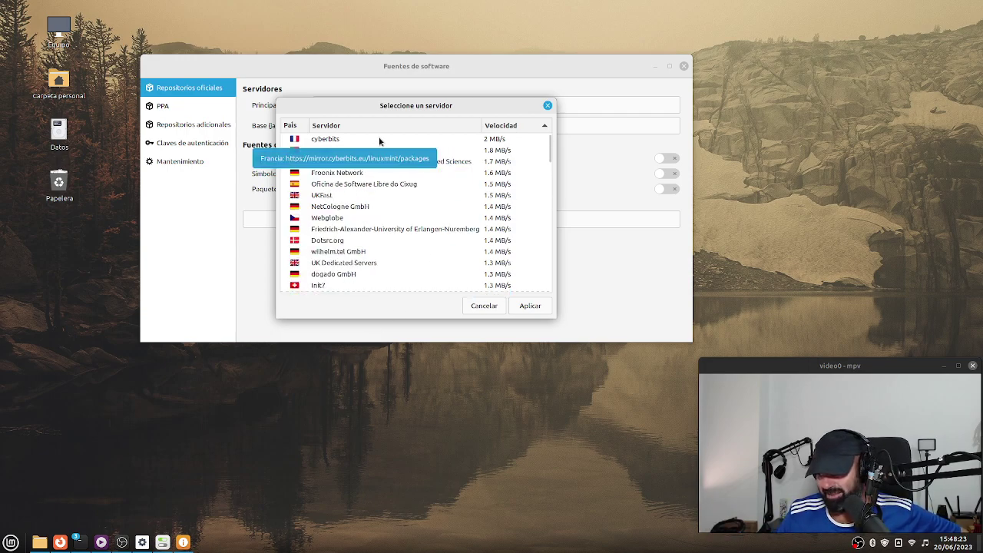
{"action": "left_click", "coordinate": [331, 143]}
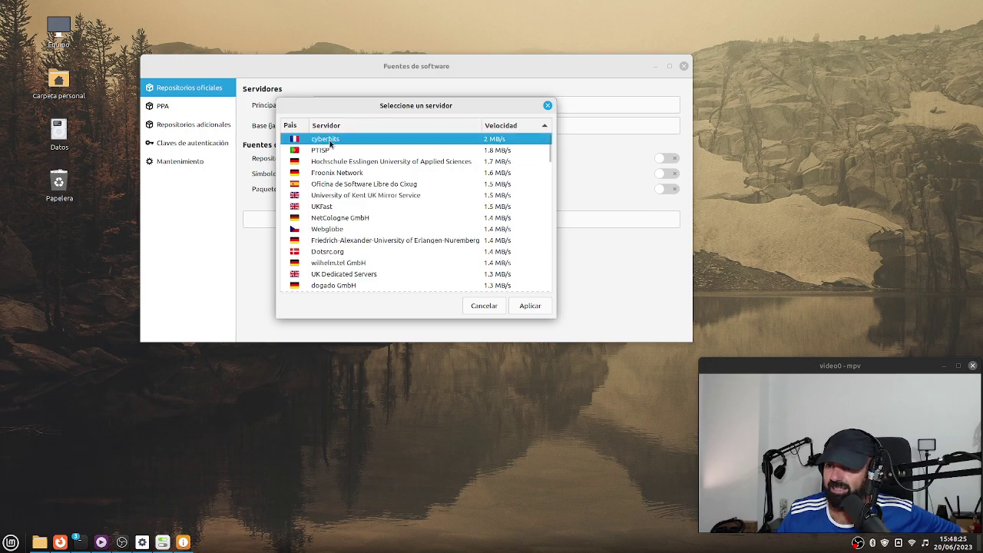
{"action": "left_click", "coordinate": [531, 306]}
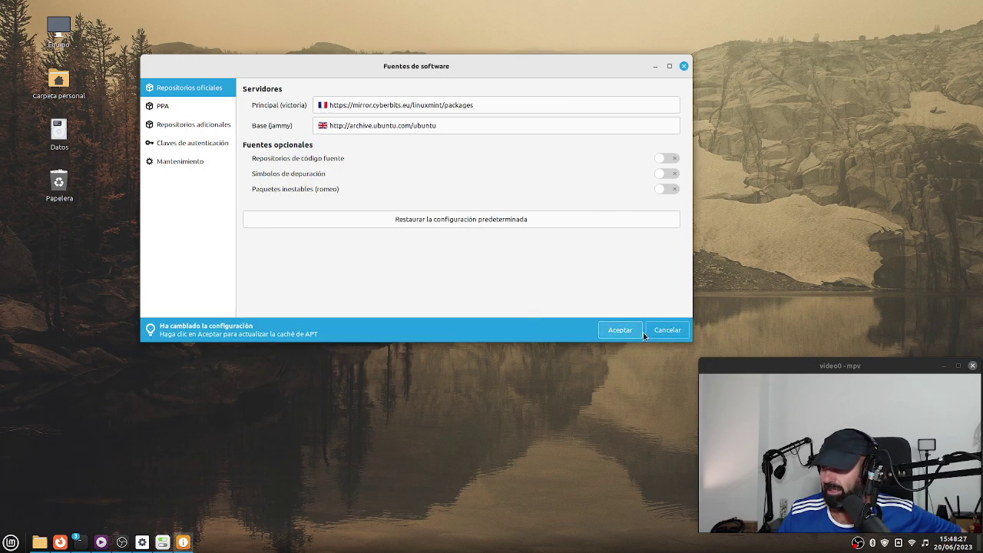
{"action": "left_click", "coordinate": [624, 333]}
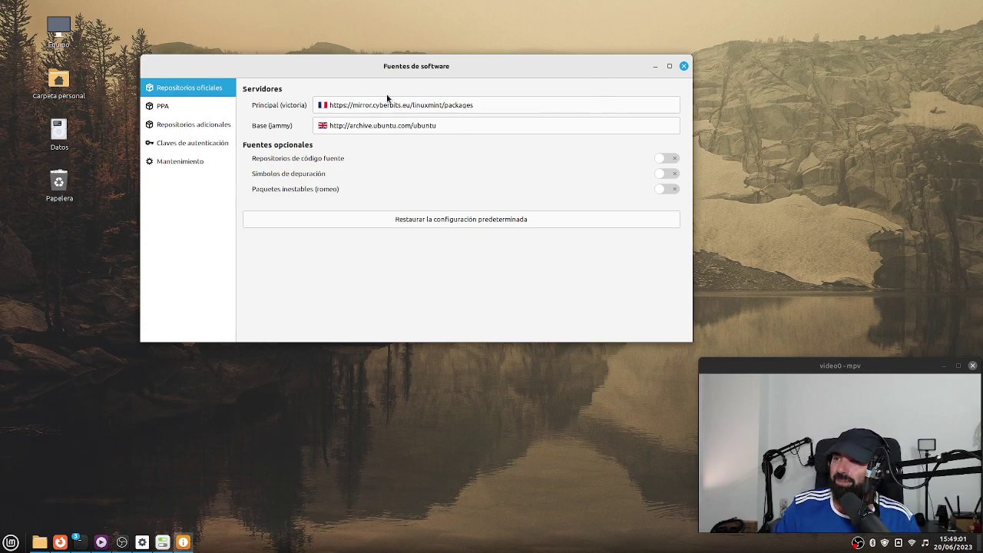
Close Fuentes de software, then raise the terminal, moved up-left and enlarged.
{"action": "left_click", "coordinate": [683, 66]}
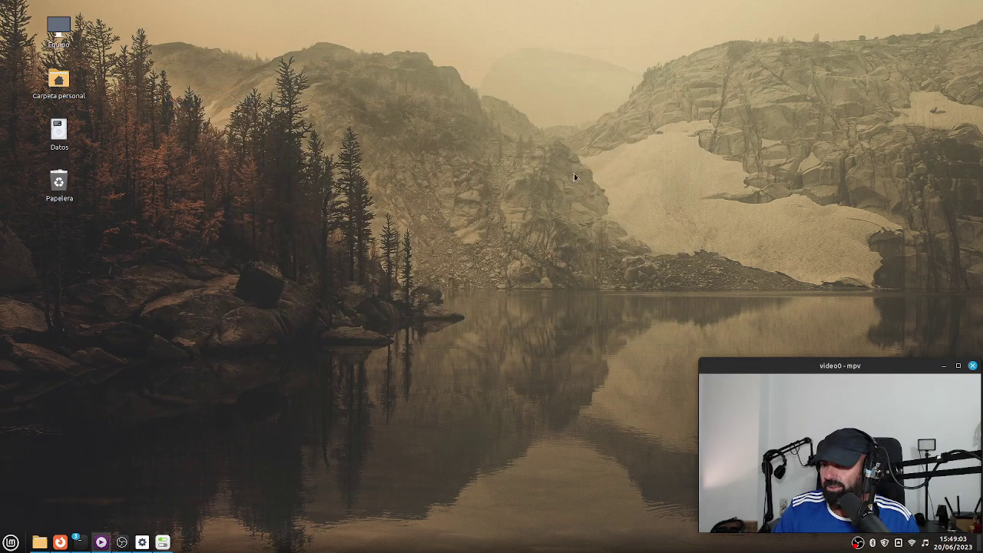
{"action": "mouse_move", "coordinate": [77, 543]}
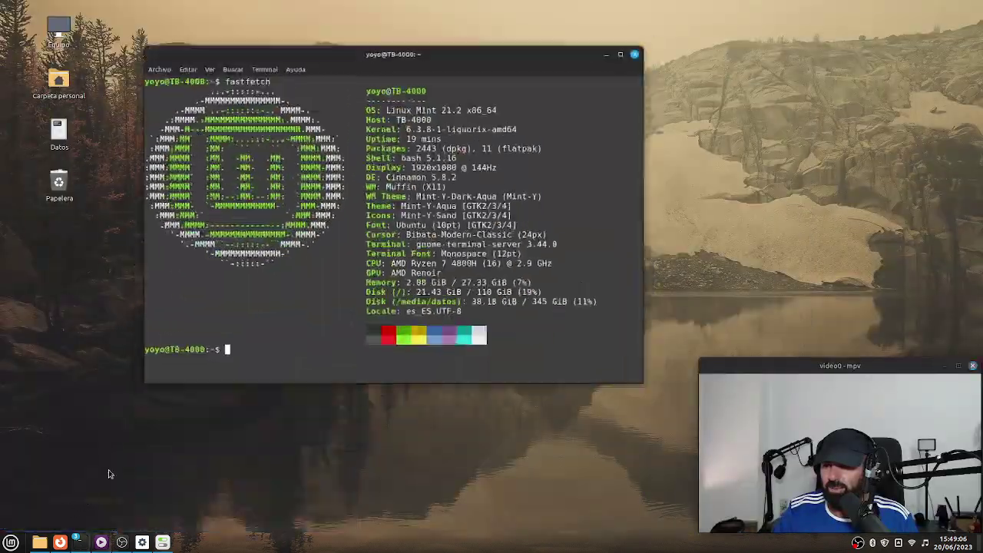
{"action": "left_click", "coordinate": [108, 469]}
{"action": "left_click_drag", "start_coordinate": [541, 65], "coordinate": [415, 44]}
{"action": "left_click_drag", "start_coordinate": [523, 357], "coordinate": [754, 339]}
{"action": "left_click_drag", "start_coordinate": [466, 32], "coordinate": [490, 40]}
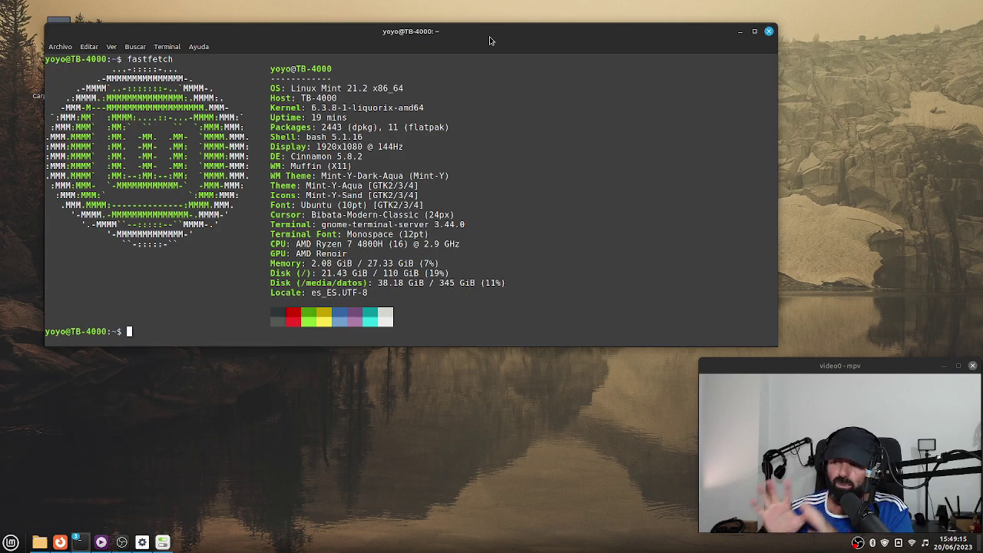
Open a root shell with sudo -i and rerun apt update && apt upgrade.
{"action": "type", "text": "sudo"}
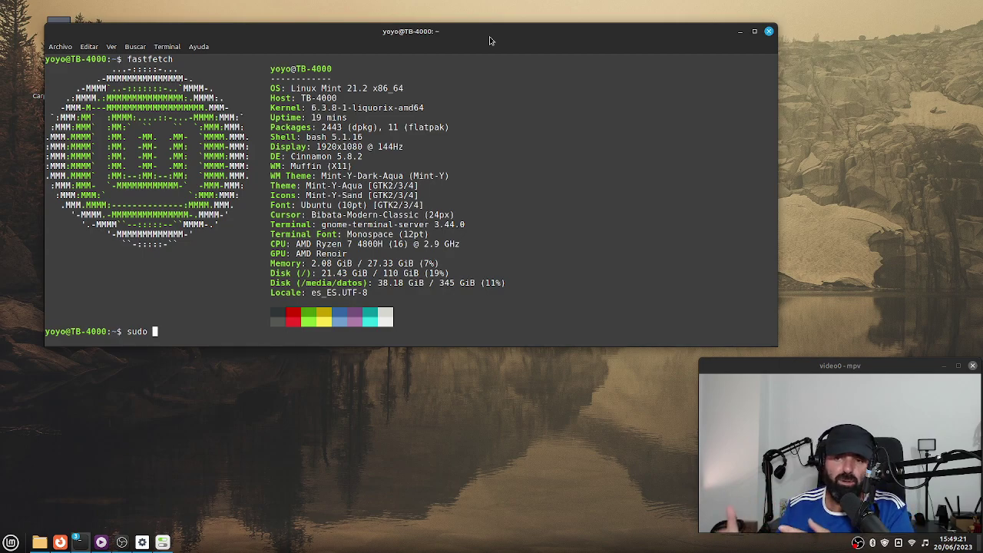
{"action": "key", "text": "BackSpace"}
{"action": "key", "text": "BackSpace"}
{"action": "key", "text": "BackSpace"}
{"action": "key", "text": "BackSpace"}
{"action": "key", "text": "BackSpace"}
{"action": "type", "text": "sudo -i"}
{"action": "key", "text": "Return"}
{"action": "type", "text": "*********"}
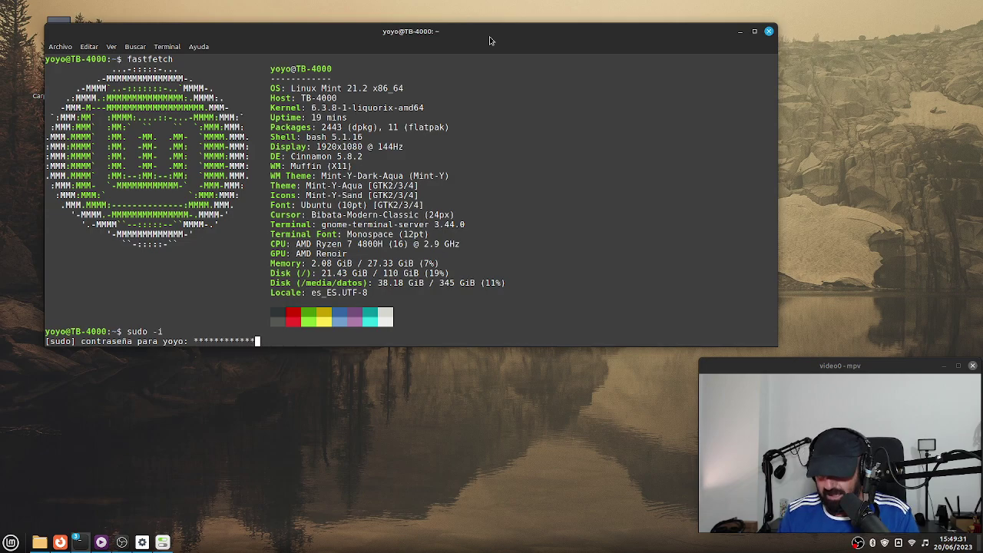
{"action": "key", "text": "Return"}
{"action": "key", "text": "Up"}
{"action": "key", "text": "Up"}
{"action": "key", "text": "Up"}
{"action": "key", "text": "Up"}
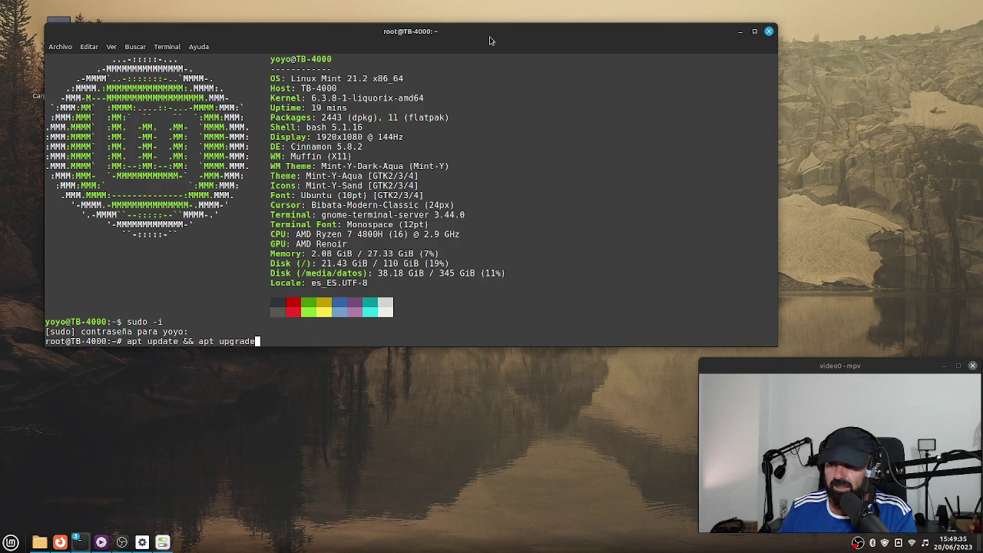
{"action": "key", "text": "Return"}
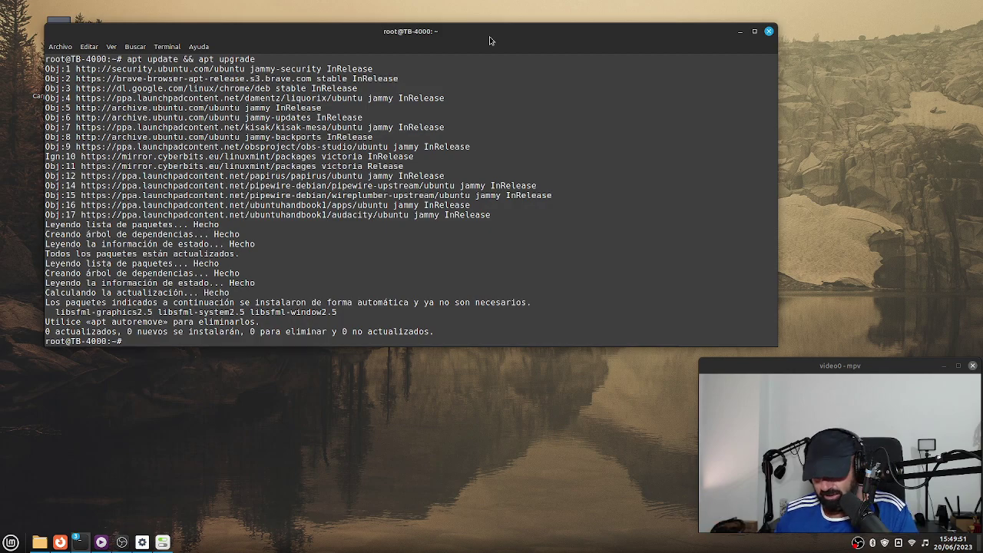
Exit the root shell, attempt su - root (authentication fails), and begin typing another command.
{"action": "type", "text": "e"}
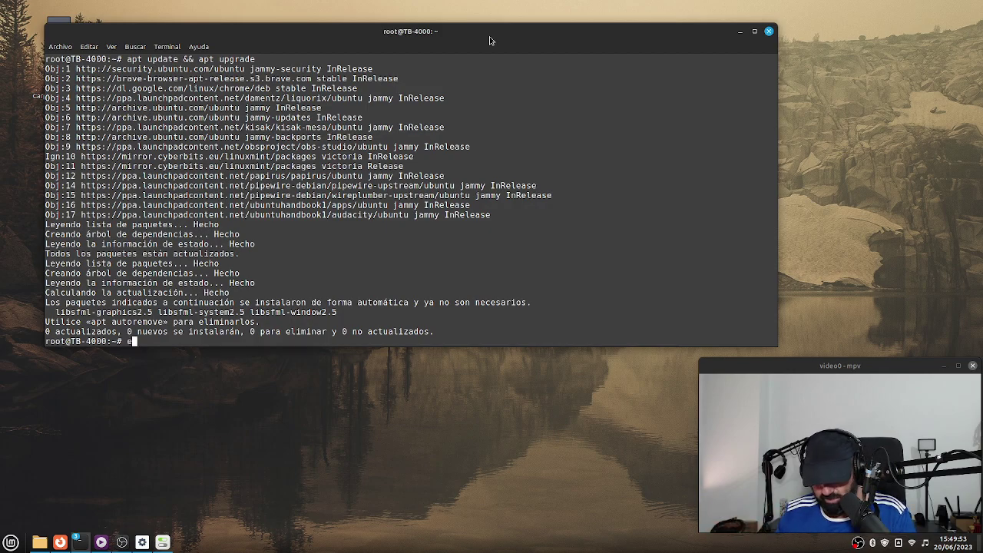
{"action": "type", "text": "xit"}
{"action": "key", "text": "Return"}
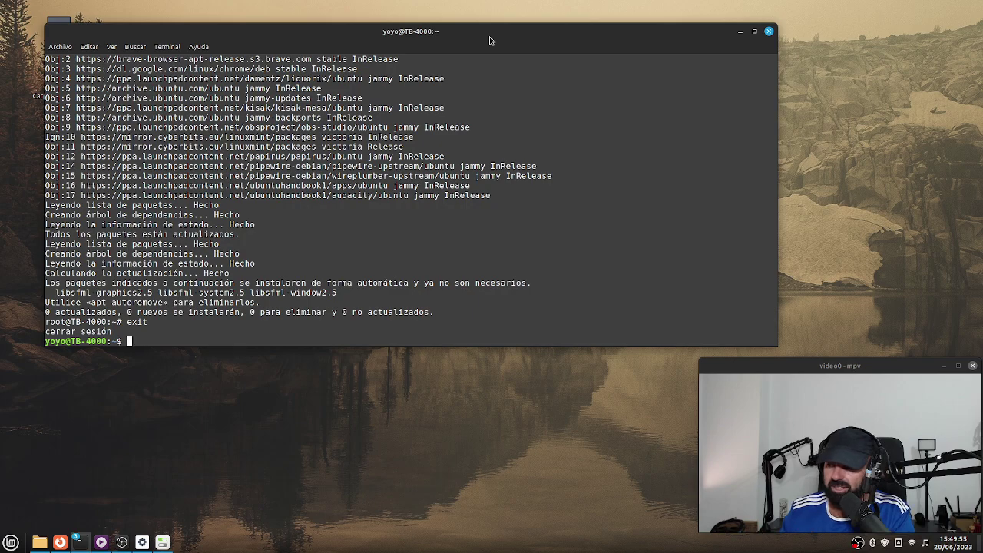
{"action": "type", "text": "su"}
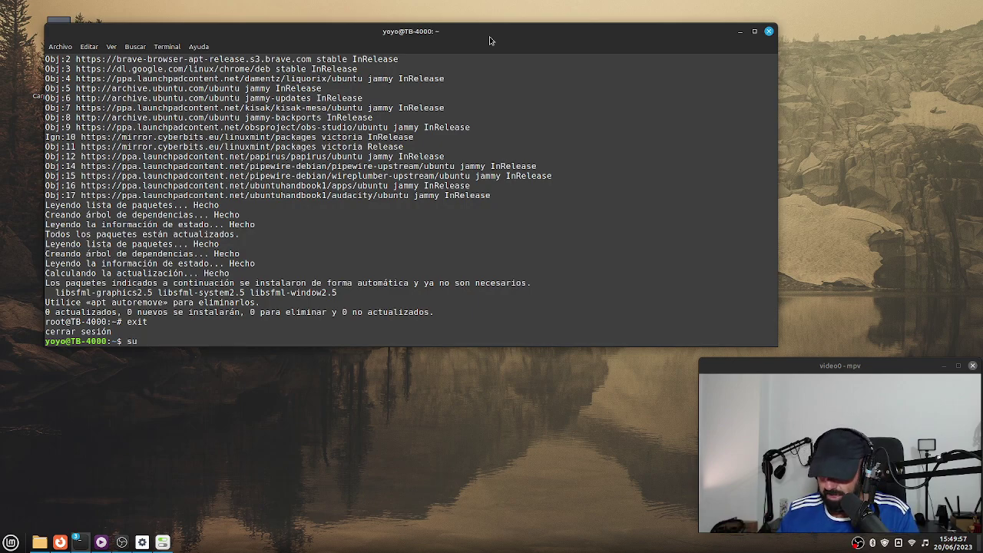
{"action": "type", "text": " - "}
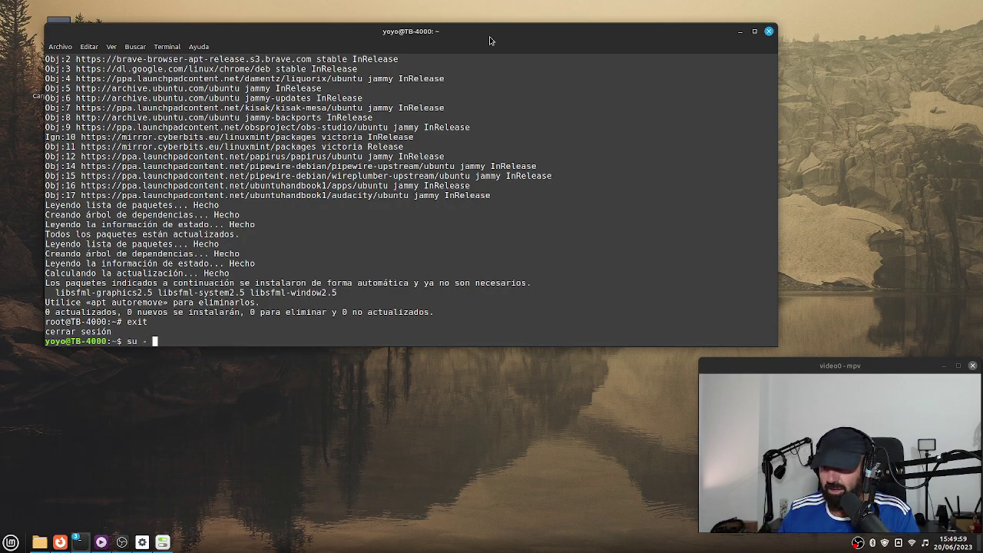
{"action": "type", "text": "root"}
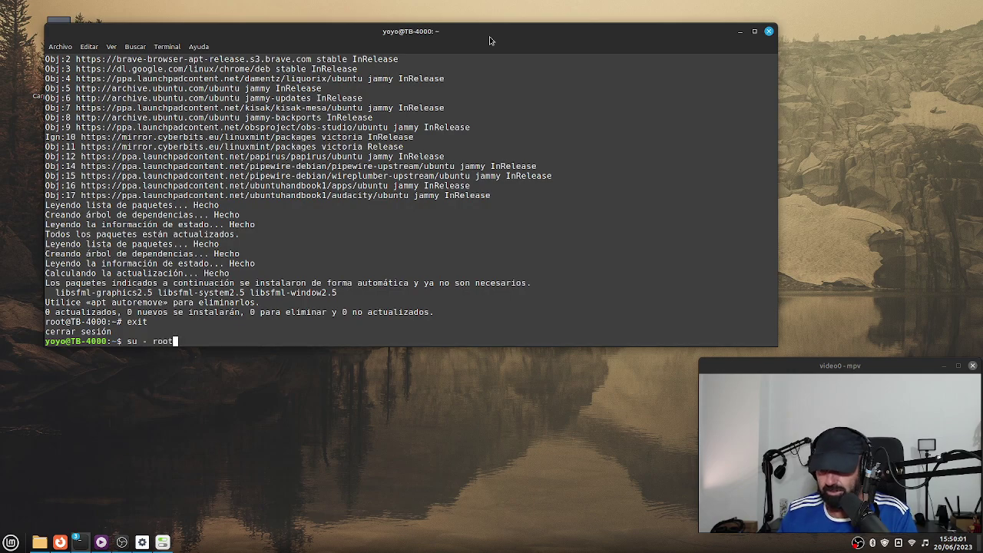
{"action": "key", "text": "Return"}
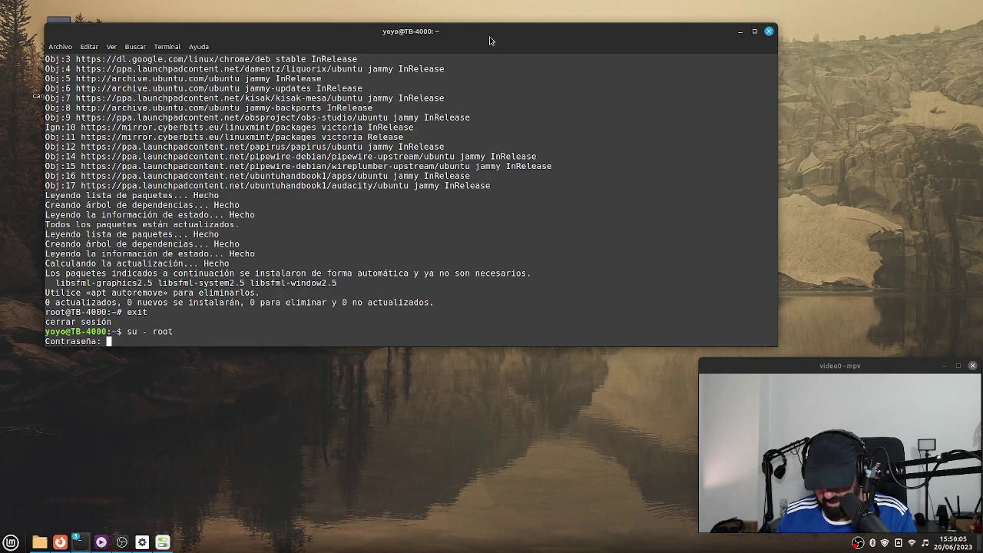
{"action": "key", "text": "Return"}
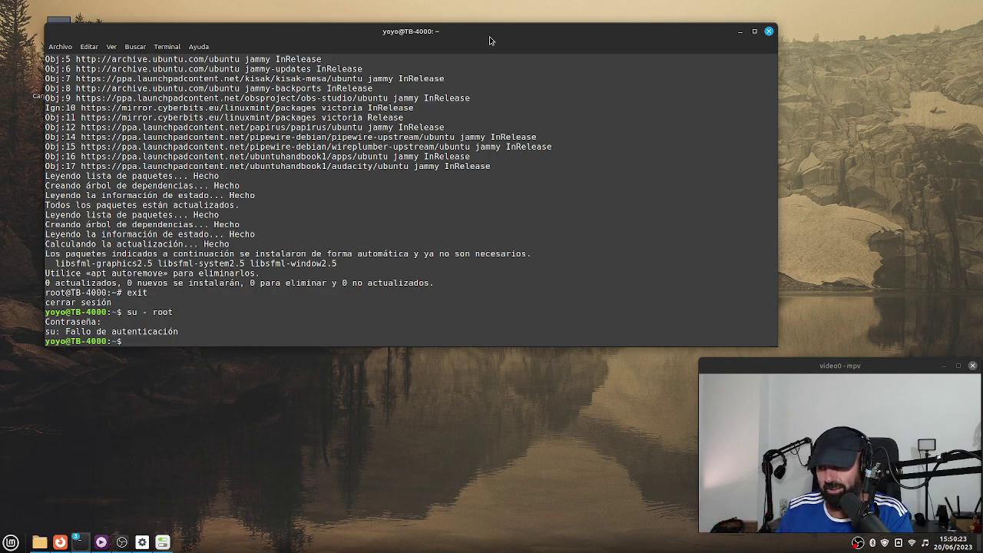
{"action": "type", "text": "sud"}
{"action": "key", "text": "BackSpace"}
{"action": "key", "text": "BackSpace"}
{"action": "key", "text": "BackSpace"}
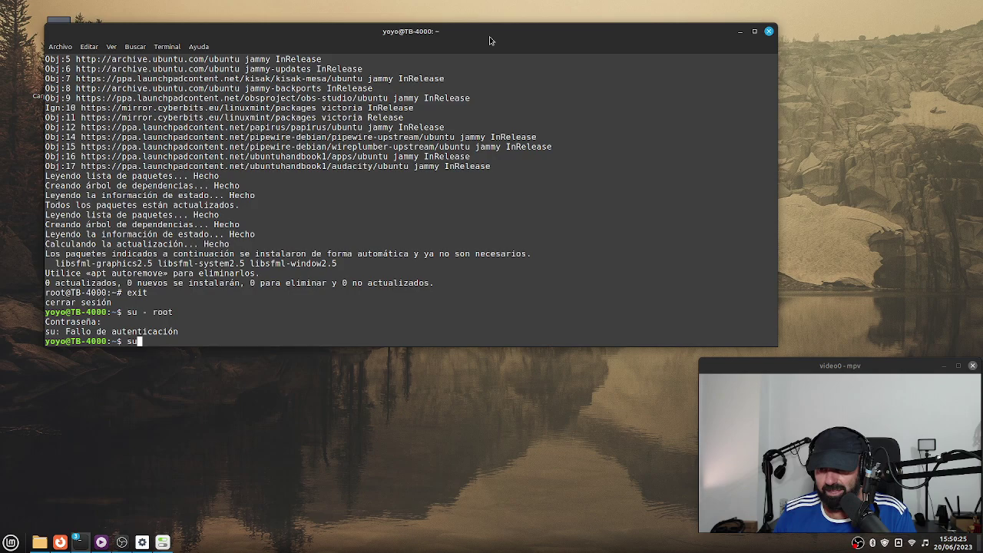